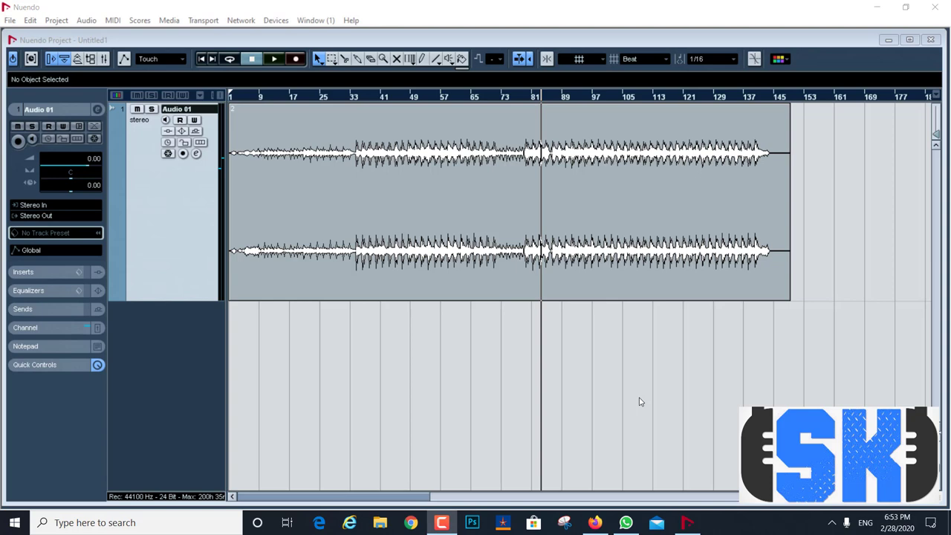
pyautogui.click(441, 525)
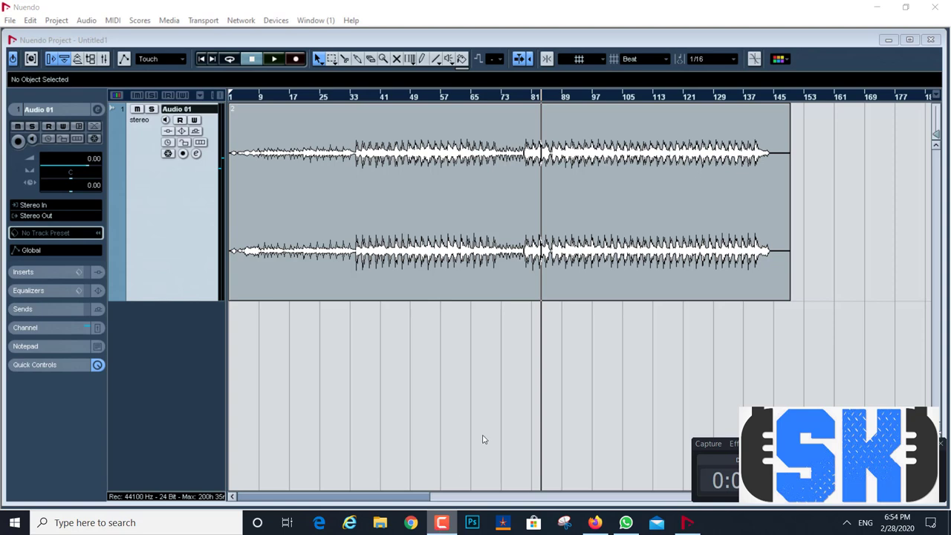
# Find Paint through the Windows search and open it with a blank canvas.
pyautogui.click(125, 524)
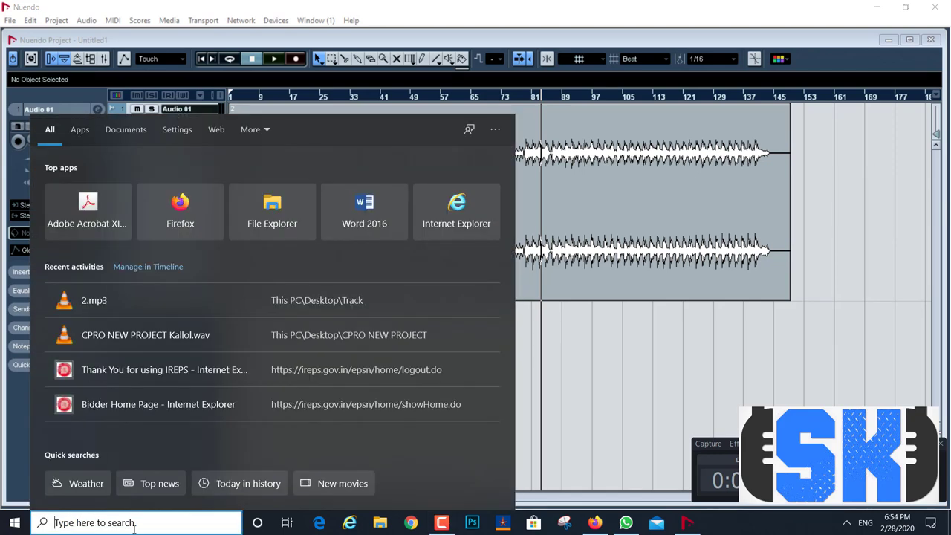
pyautogui.write('paint')
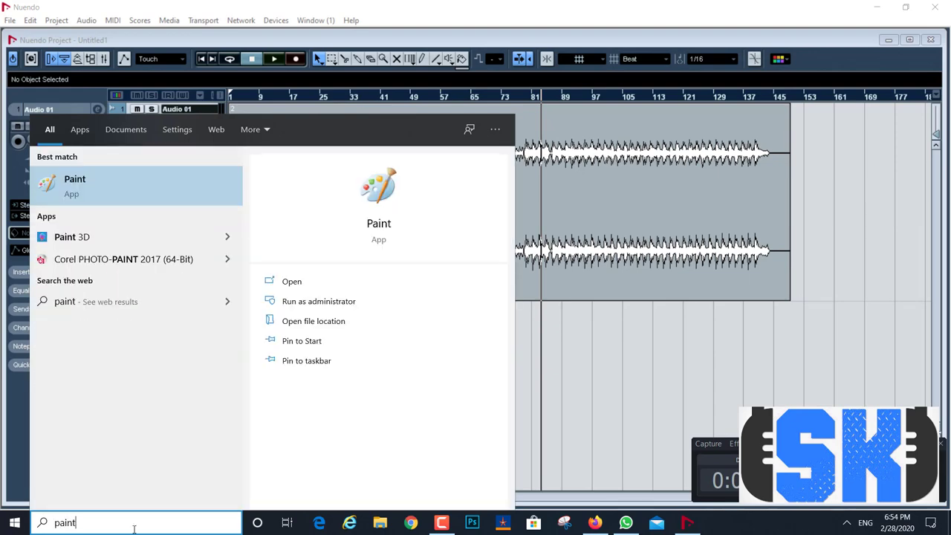
pyautogui.press('Return')
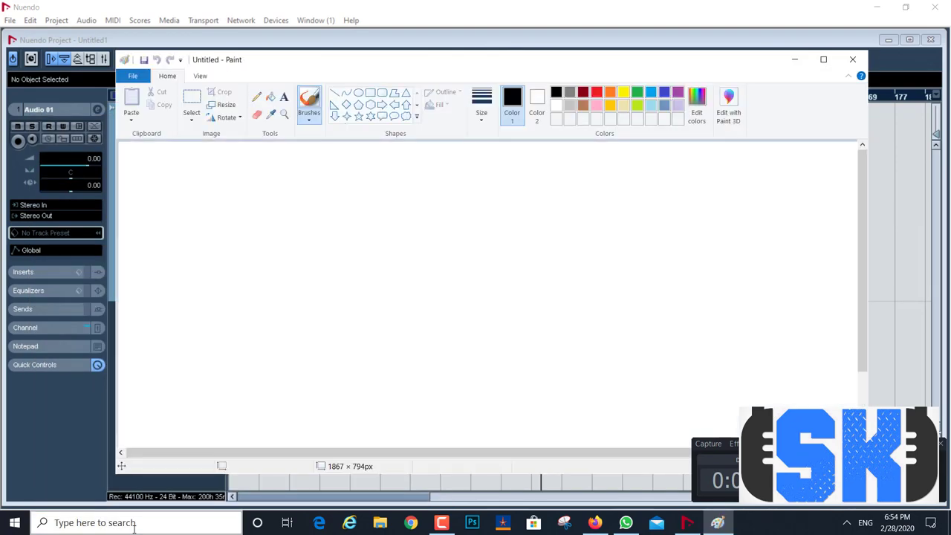
# Draw a rectangle about 686 × 388 px with a roughly 125 × 123 px box in its upper-left corner, and divide it with a vertical line.
pyautogui.click(370, 93)
pyautogui.moveTo(285, 200); pyautogui.dragTo(625, 391)
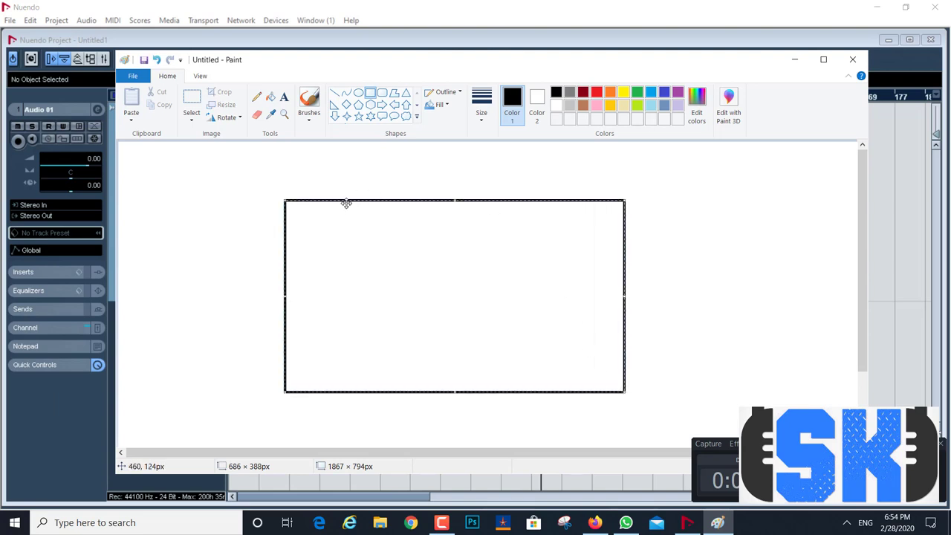
pyautogui.moveTo(346, 196); pyautogui.dragTo(319, 237)
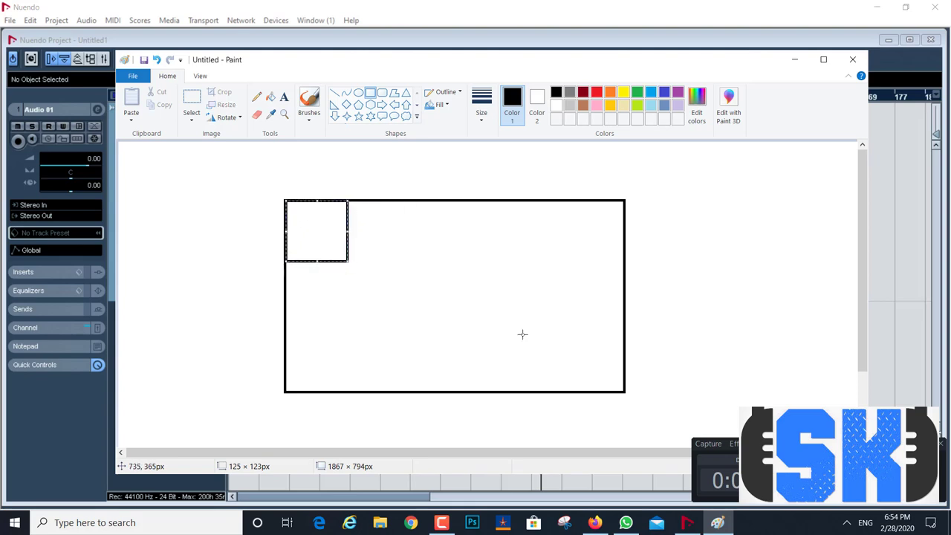
pyautogui.click(335, 92)
pyautogui.moveTo(496, 201); pyautogui.dragTo(497, 397)
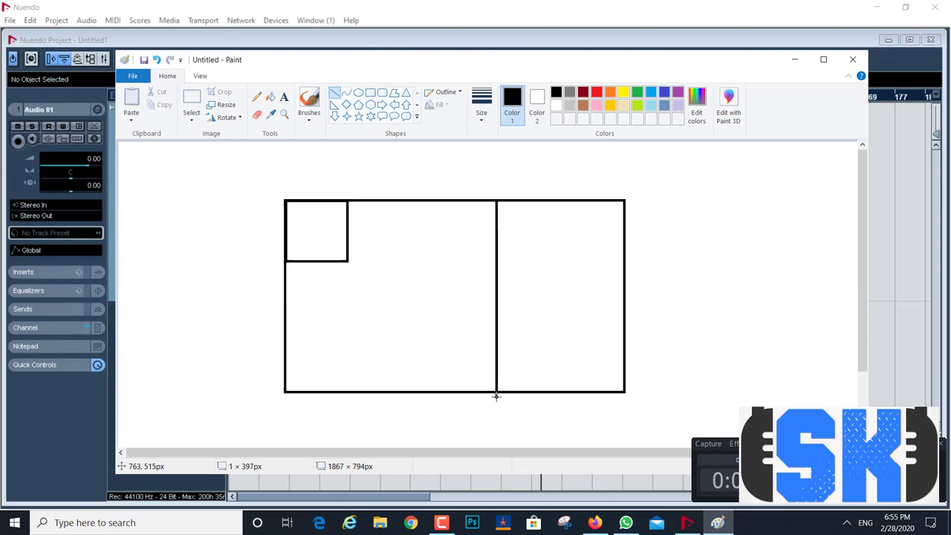
# Brush a V in the narrower compartment, a circle in the wider one, and a small box in the large rectangle's lower-left corner.
pyautogui.click(309, 102)
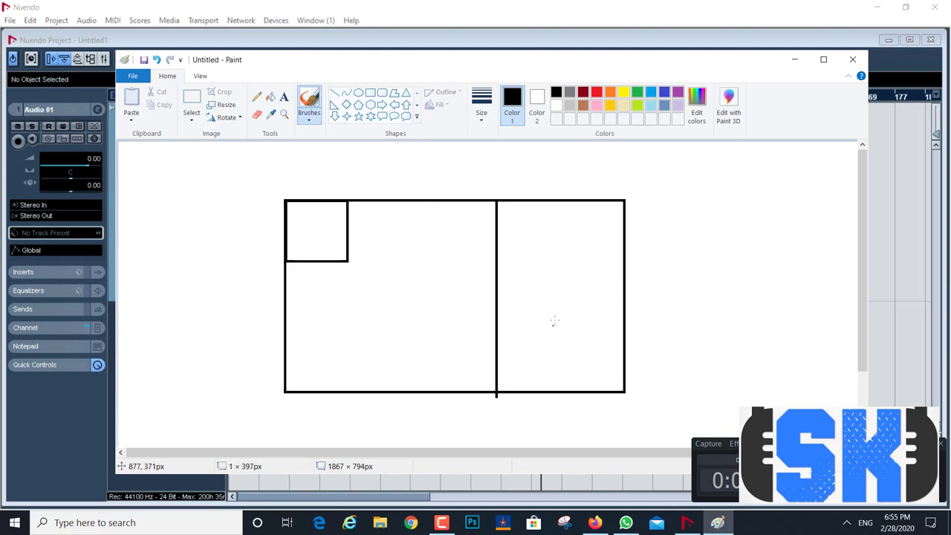
pyautogui.moveTo(533, 259); pyautogui.dragTo(579, 260)
pyautogui.moveTo(393, 284)
pyautogui.mouseDown()
pyautogui.moveTo(377, 301)
pyautogui.moveTo(415, 309)
pyautogui.moveTo(389, 283)
pyautogui.mouseUp()
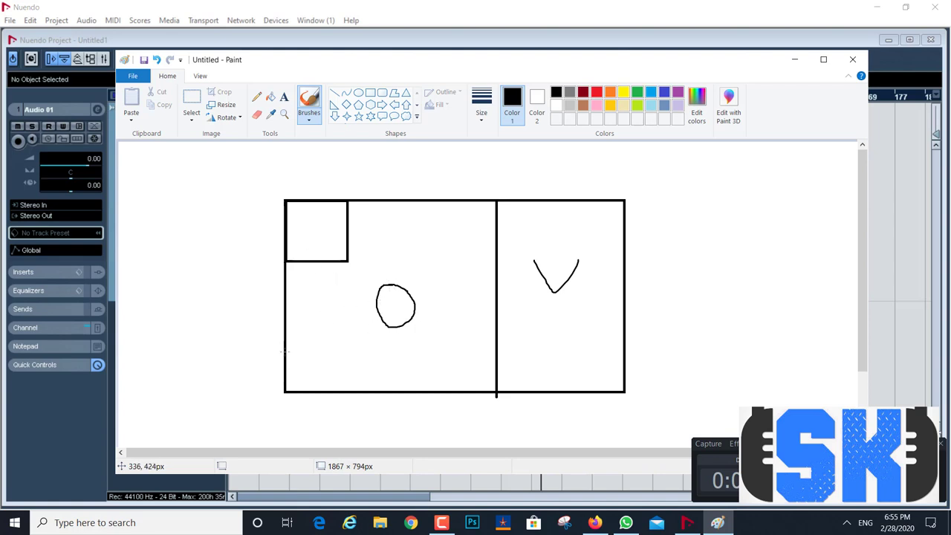
pyautogui.moveTo(284, 352)
pyautogui.mouseDown()
pyautogui.moveTo(326, 354)
pyautogui.moveTo(342, 369)
pyautogui.moveTo(342, 391)
pyautogui.mouseUp()
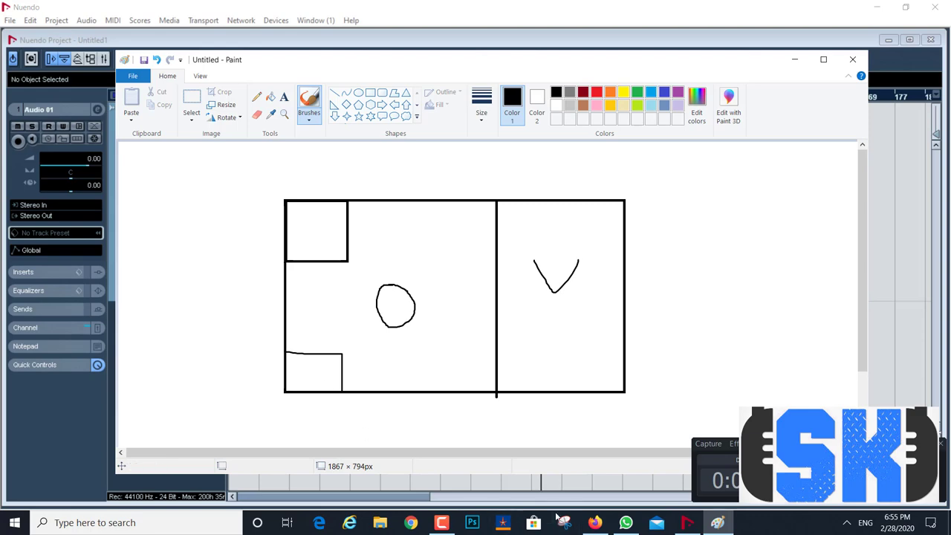
# Switch to Firefox, go to the Google home page and enter the query "dbmitter android app".
pyautogui.click(595, 522)
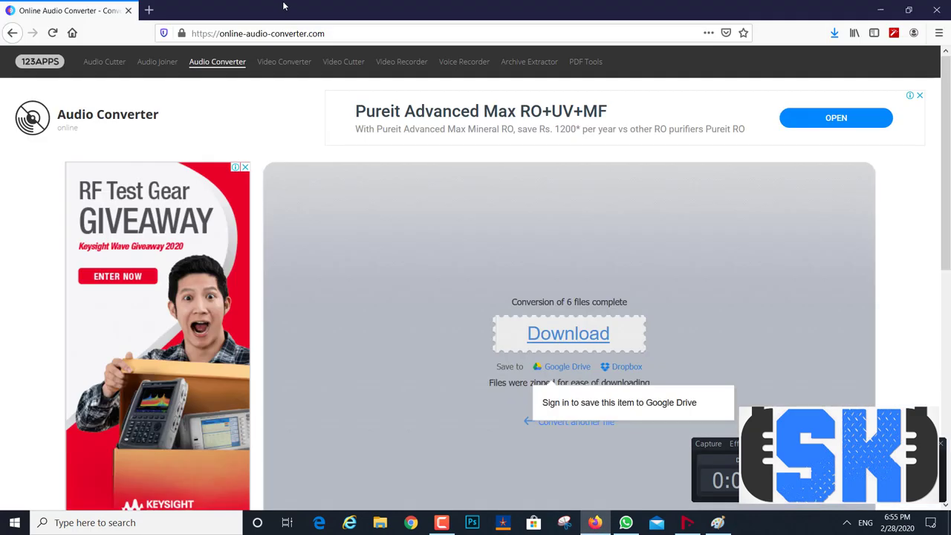
pyautogui.click(72, 33)
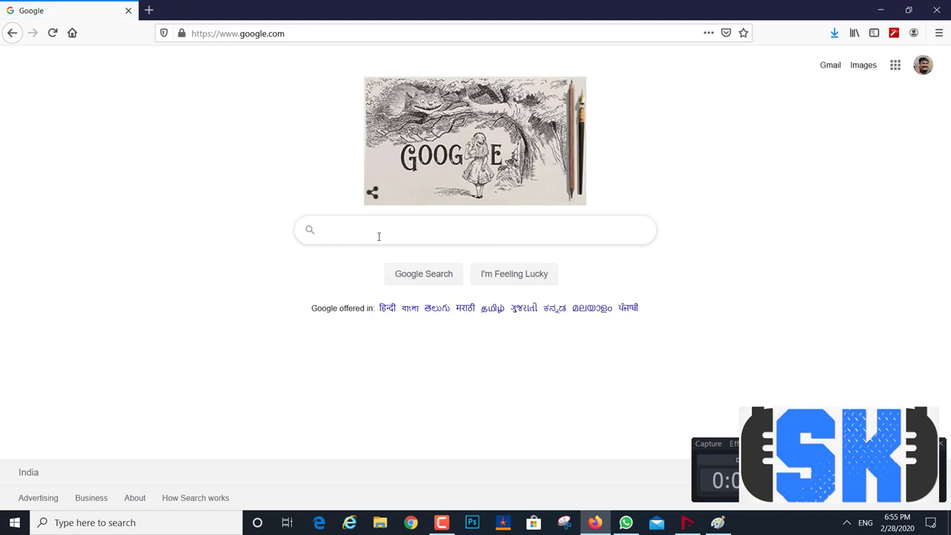
pyautogui.click(378, 236)
pyautogui.write('b')
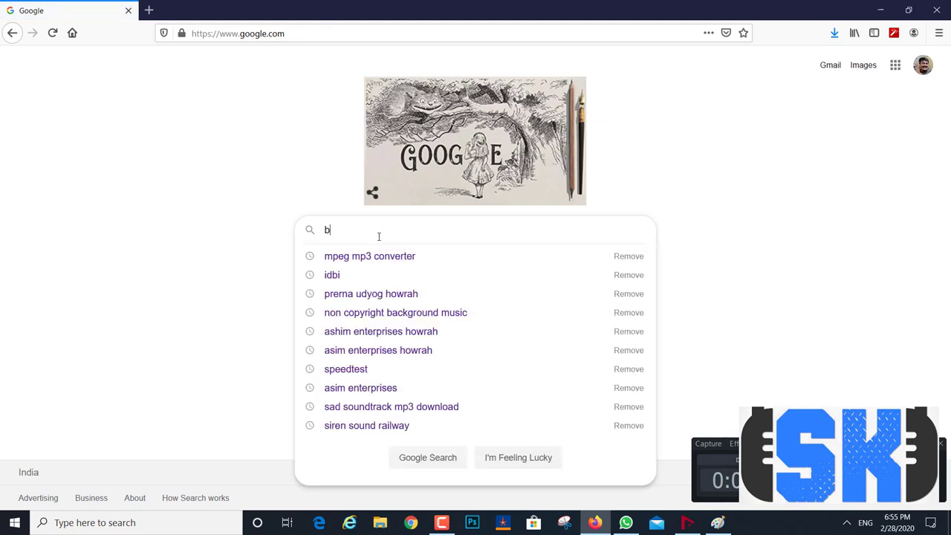
pyautogui.press('BackSpace')
pyautogui.write('db')
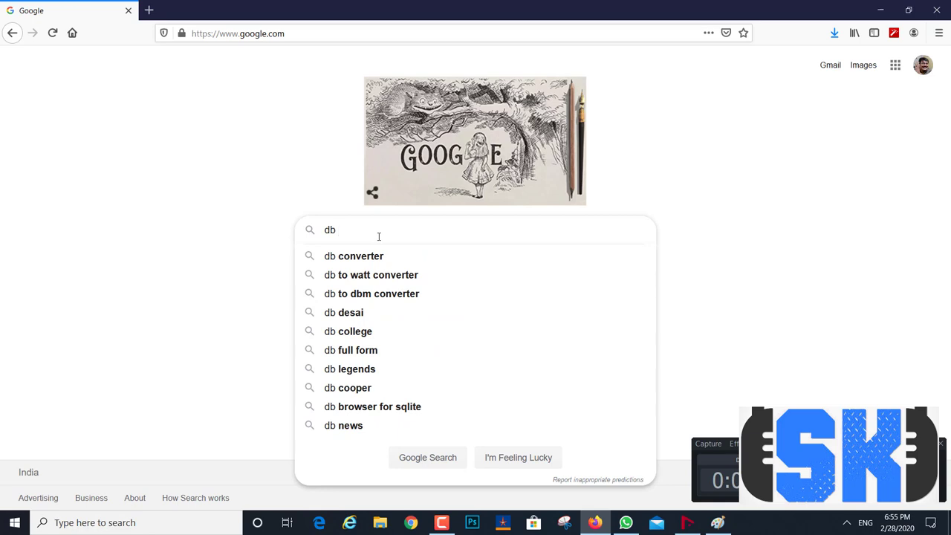
pyautogui.write(' a')
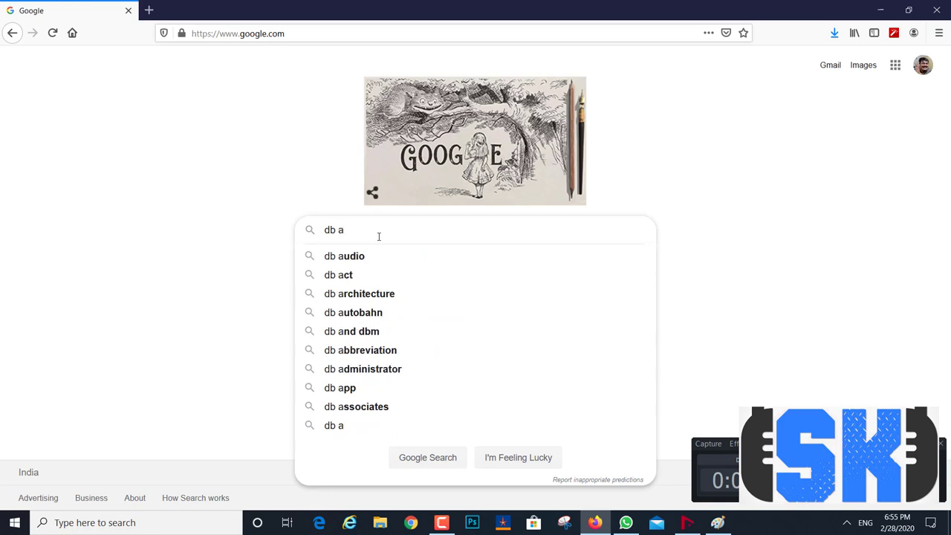
pyautogui.write('ndroi')
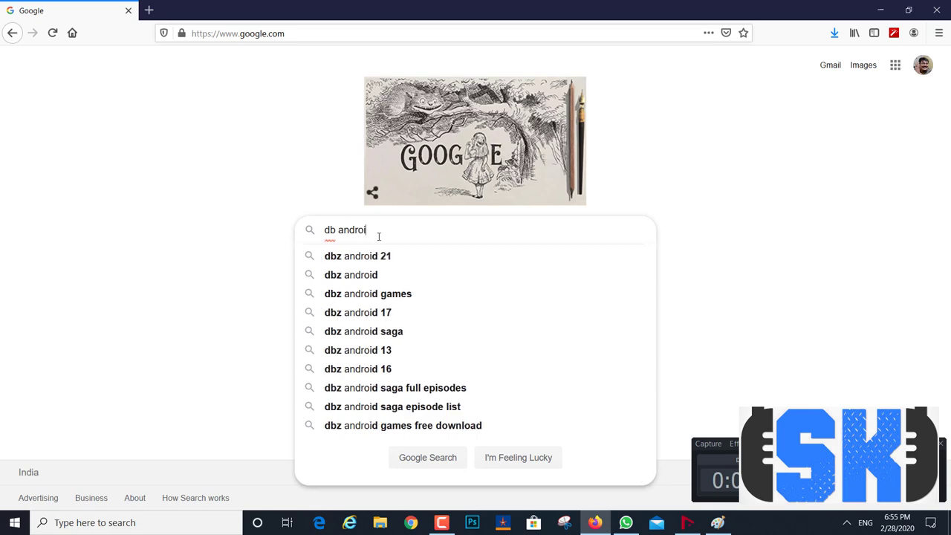
pyautogui.press('Down')
pyautogui.press('Down')
pyautogui.write('a')
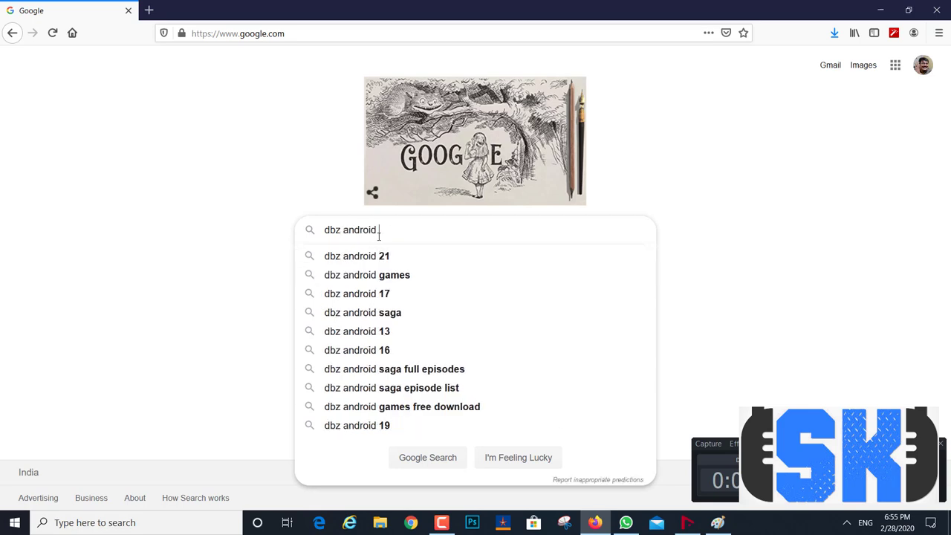
pyautogui.write('pp')
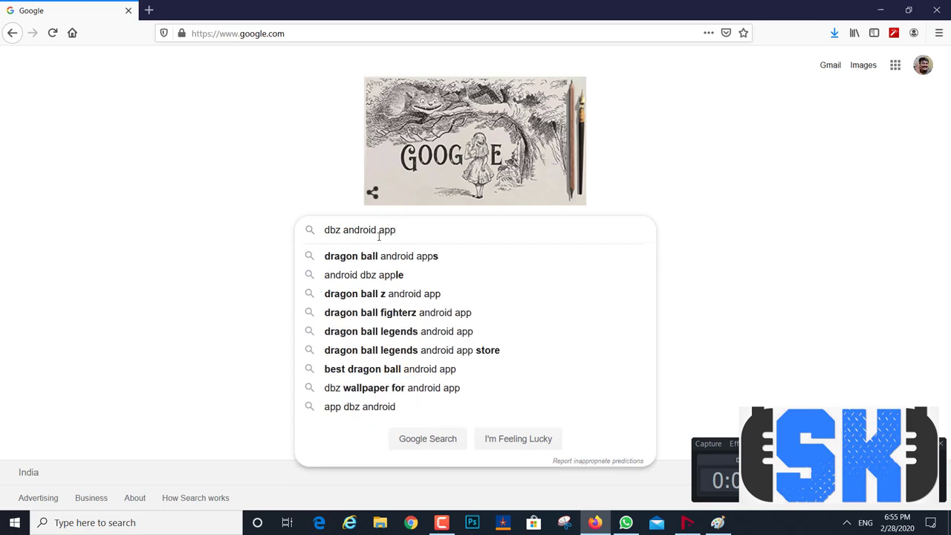
pyautogui.press('BackSpace')
pyautogui.write(',')
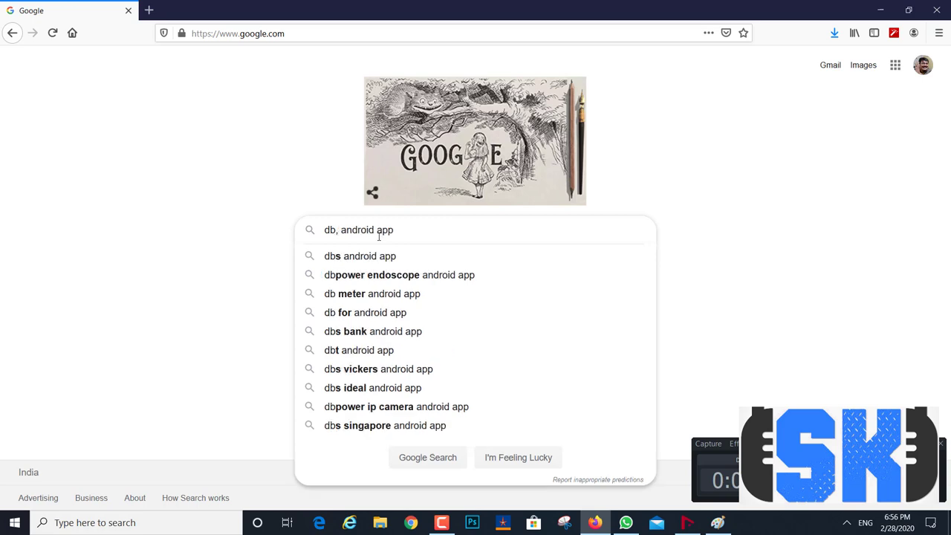
pyautogui.press('BackSpace')
pyautogui.write('m')
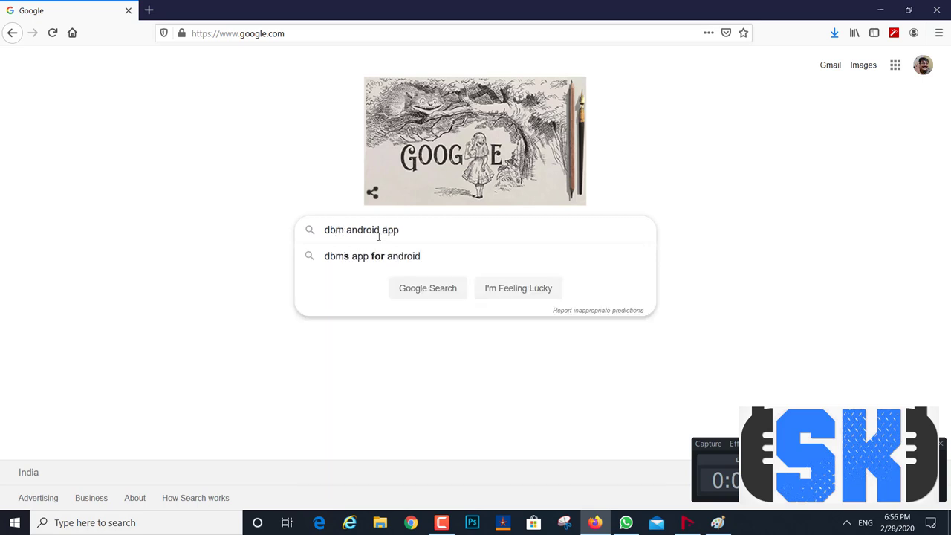
pyautogui.write('itter')
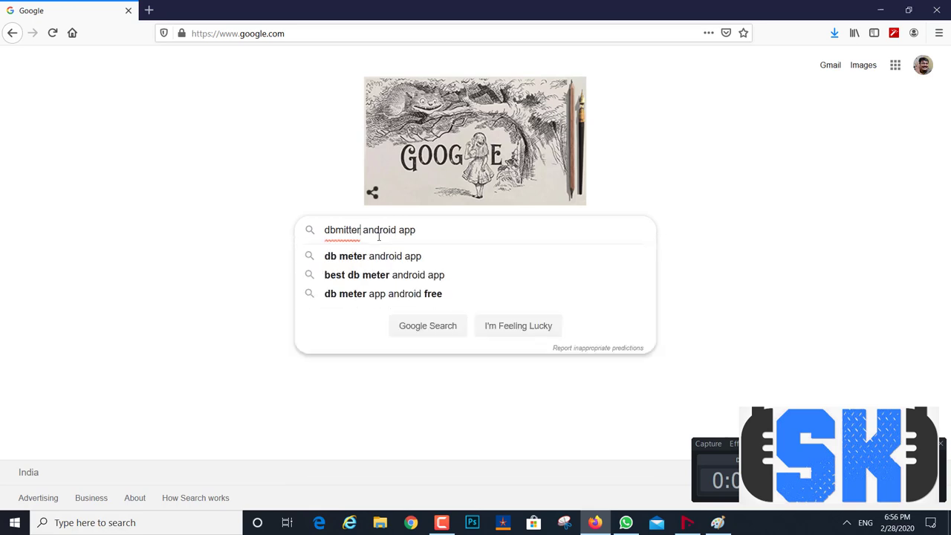
# Search for the suggested "db meter android app" and open the Sound Meter result on Google Play.
pyautogui.press('Down')
pyautogui.press('Return')
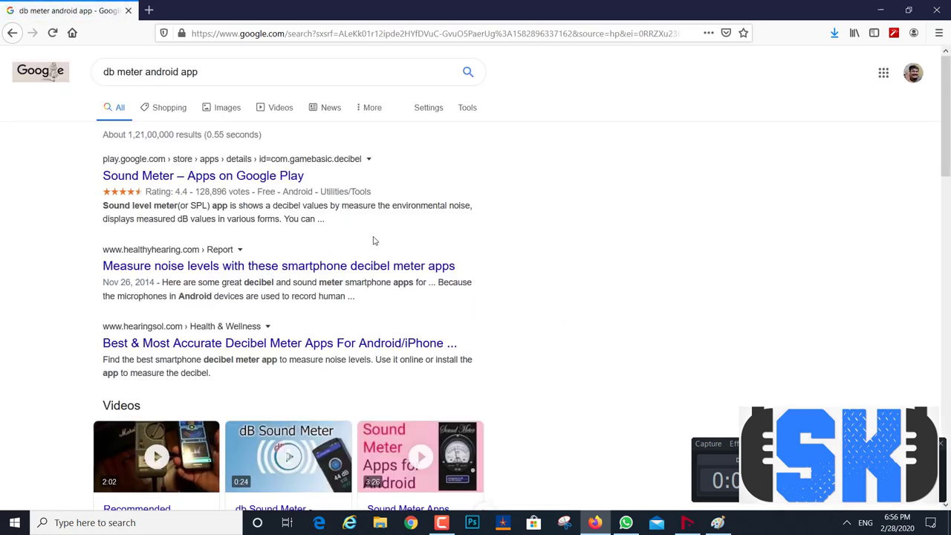
pyautogui.click(233, 177)
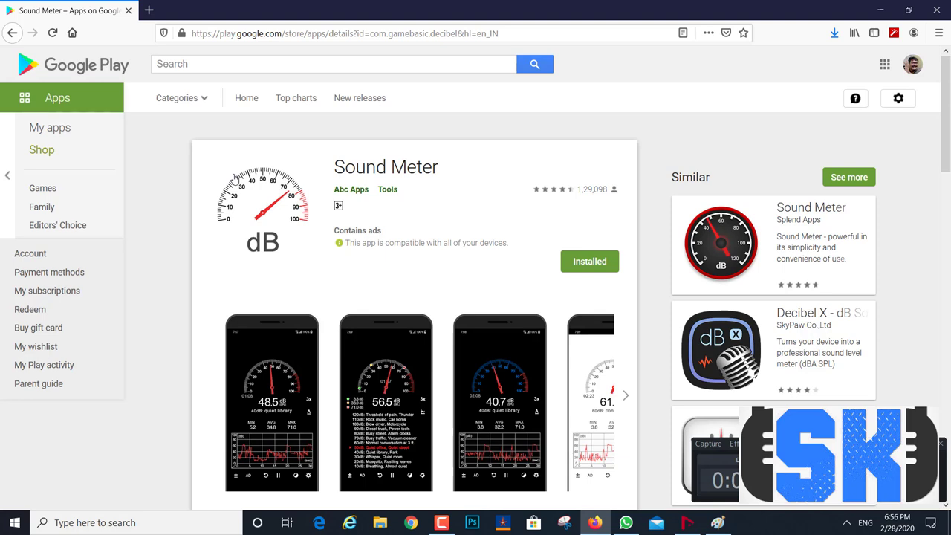
# Switch to Paint and brush a short line in the lower-left box, plus three check marks and a cross beside the large rectangle.
pyautogui.click(718, 523)
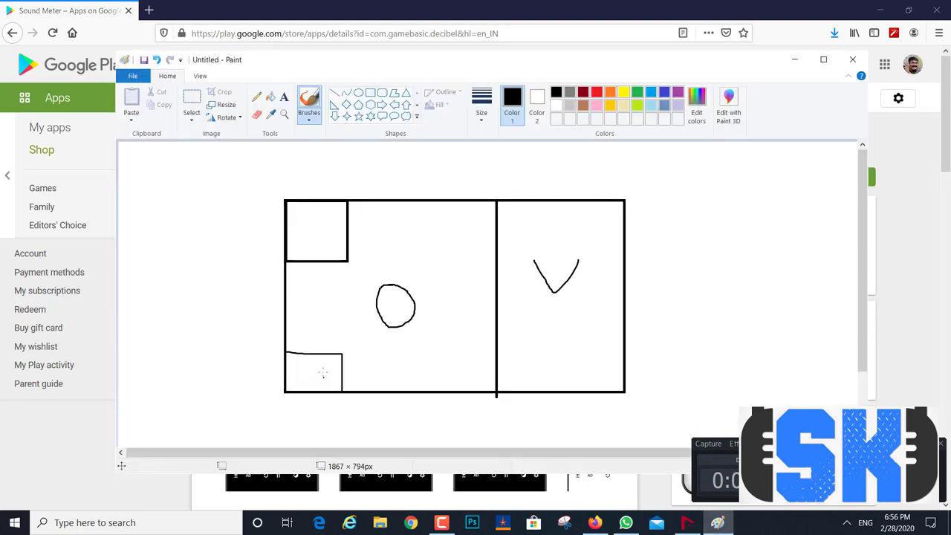
pyautogui.moveTo(306, 365); pyautogui.dragTo(332, 367)
pyautogui.moveTo(672, 225)
pyautogui.mouseDown()
pyautogui.moveTo(681, 241)
pyautogui.moveTo(719, 207)
pyautogui.mouseUp()
pyautogui.moveTo(673, 269); pyautogui.dragTo(718, 230)
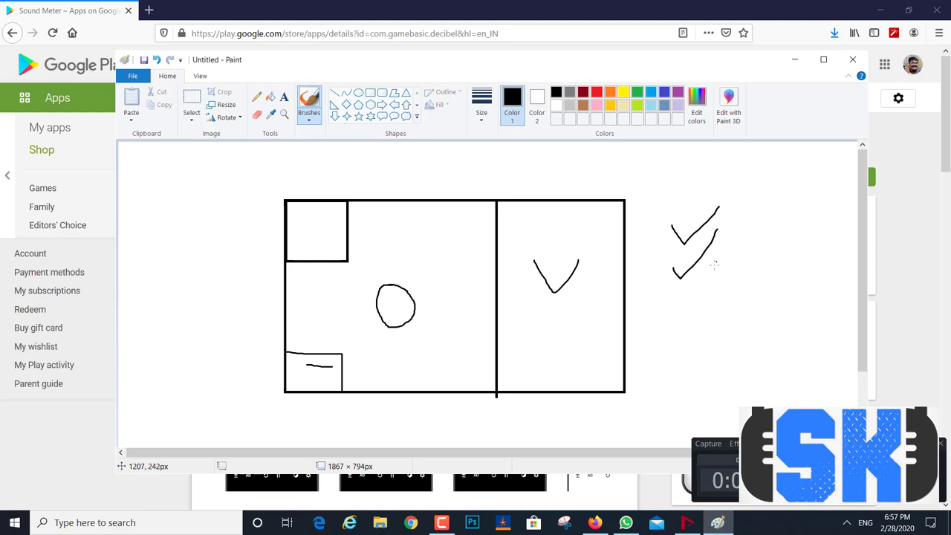
pyautogui.moveTo(673, 293); pyautogui.dragTo(688, 315)
pyautogui.moveTo(710, 331)
pyautogui.mouseDown()
pyautogui.moveTo(696, 357)
pyautogui.moveTo(720, 348)
pyautogui.mouseUp()
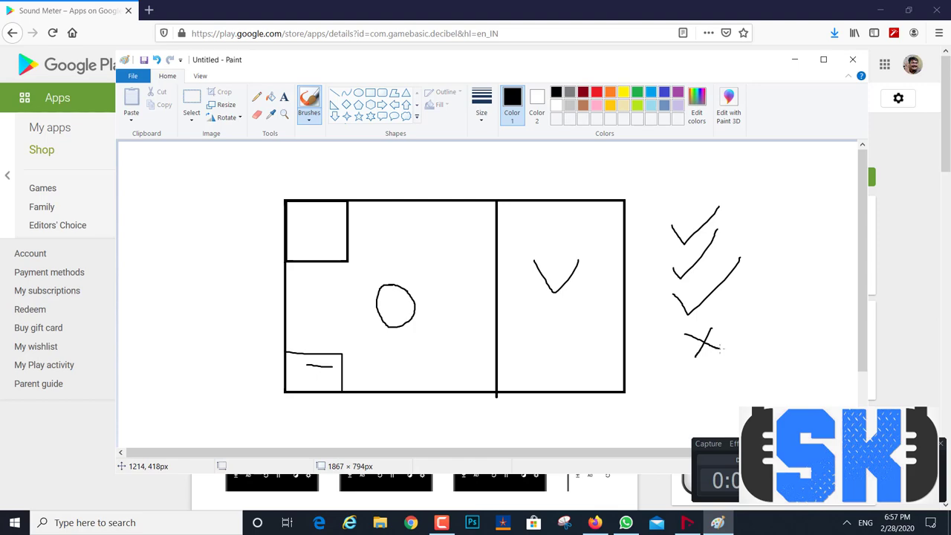
# Switch to Nuendo and add one mono audio track below Audio 01.
pyautogui.click(687, 523)
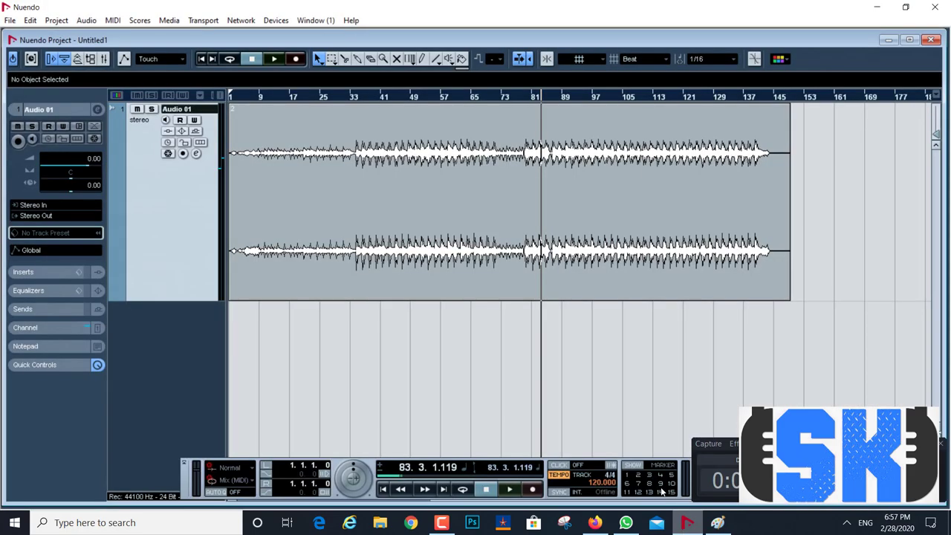
pyautogui.rightClick(167, 344)
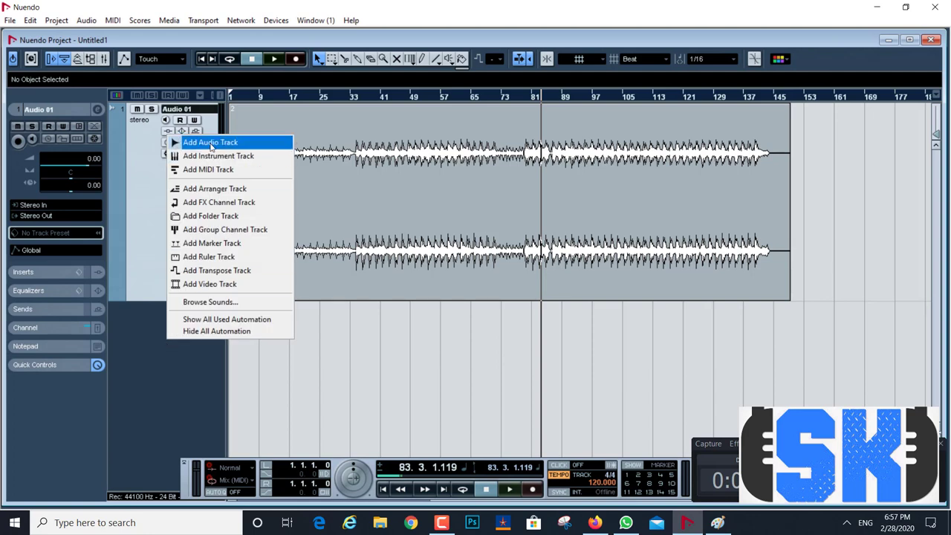
pyautogui.click(215, 140)
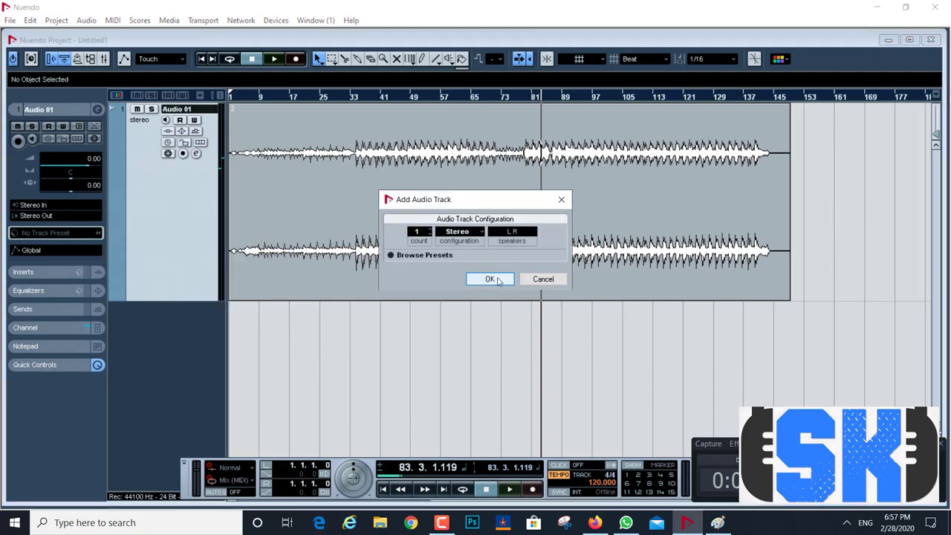
pyautogui.click(459, 236)
pyautogui.click(467, 242)
pyautogui.click(482, 283)
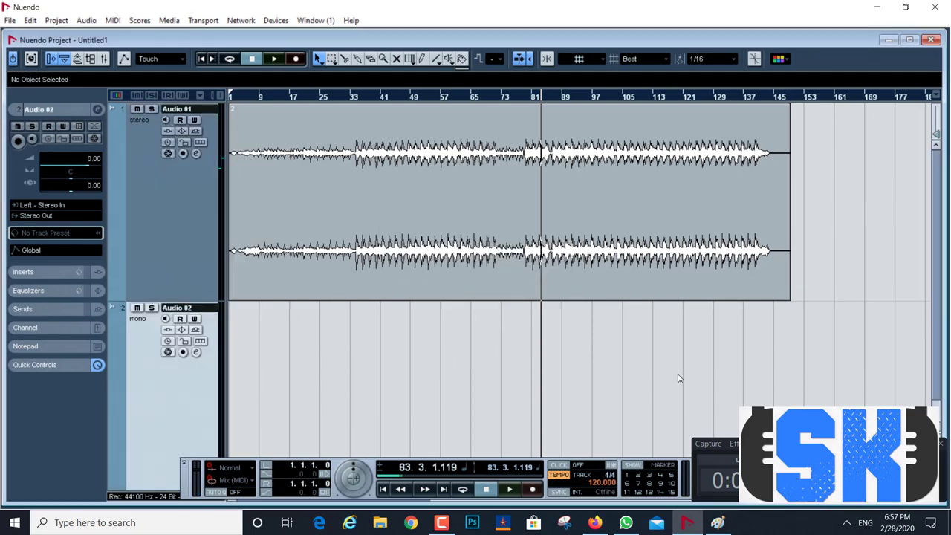
# Switch to Paint and sketch a box with two circles beside the large rectangle, linking one to the lower-left box and the other to marks above.
pyautogui.click(717, 524)
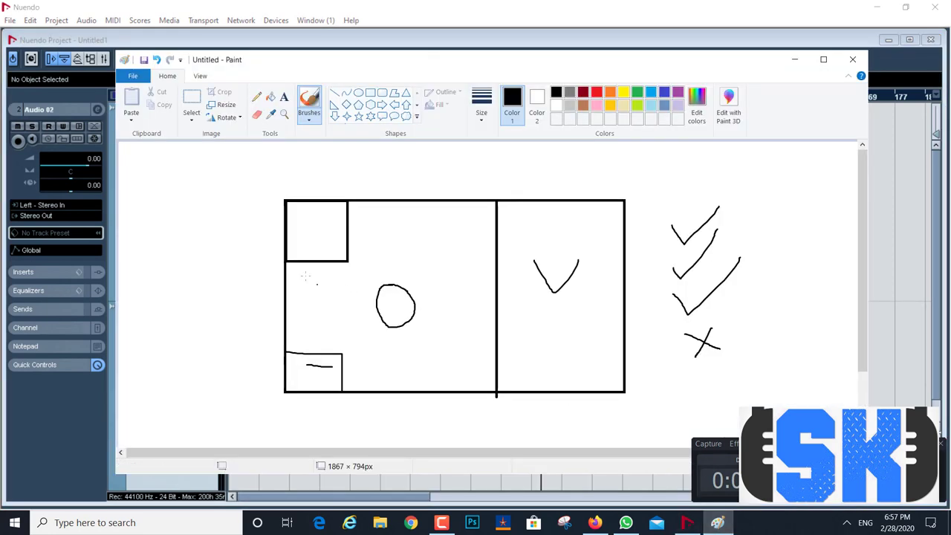
pyautogui.moveTo(135, 239)
pyautogui.mouseDown()
pyautogui.moveTo(231, 238)
pyautogui.moveTo(230, 296)
pyautogui.moveTo(131, 295)
pyautogui.moveTo(130, 238)
pyautogui.moveTo(154, 280)
pyautogui.moveTo(160, 254)
pyautogui.moveTo(156, 267)
pyautogui.moveTo(299, 369)
pyautogui.moveTo(322, 371)
pyautogui.mouseUp()
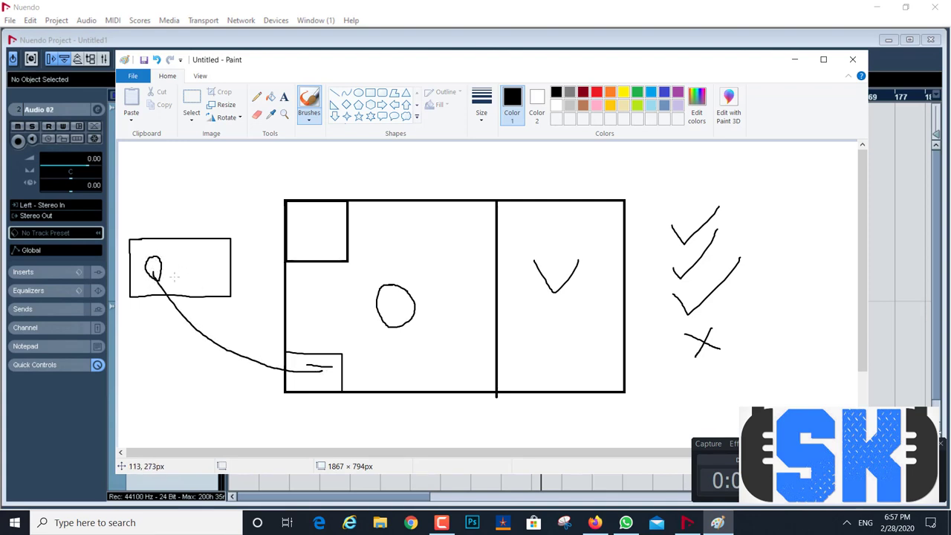
pyautogui.moveTo(173, 265)
pyautogui.mouseDown()
pyautogui.moveTo(177, 278)
pyautogui.moveTo(186, 201)
pyautogui.moveTo(205, 164)
pyautogui.moveTo(204, 198)
pyautogui.mouseUp()
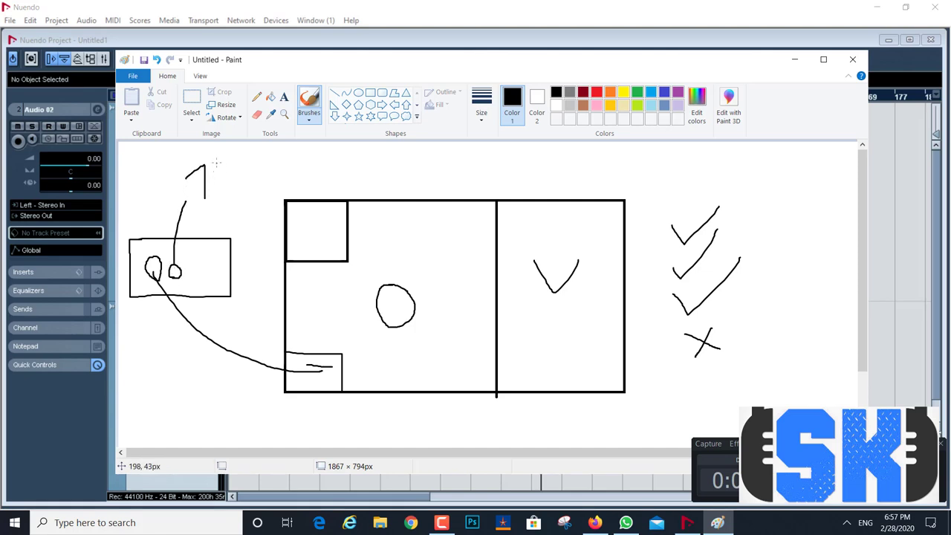
pyautogui.moveTo(217, 164); pyautogui.dragTo(230, 176)
pyautogui.moveTo(232, 165)
pyautogui.mouseDown()
pyautogui.moveTo(233, 197)
pyautogui.moveTo(230, 157)
pyautogui.moveTo(250, 181)
pyautogui.mouseUp()
# Switch back to the Nuendo project and open the Mixer.
pyautogui.click(718, 522)
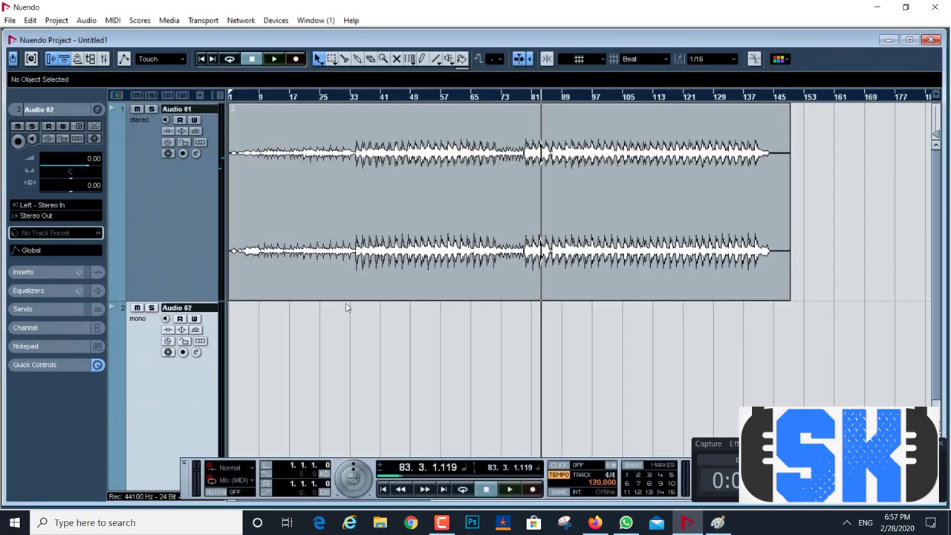
pyautogui.click(104, 61)
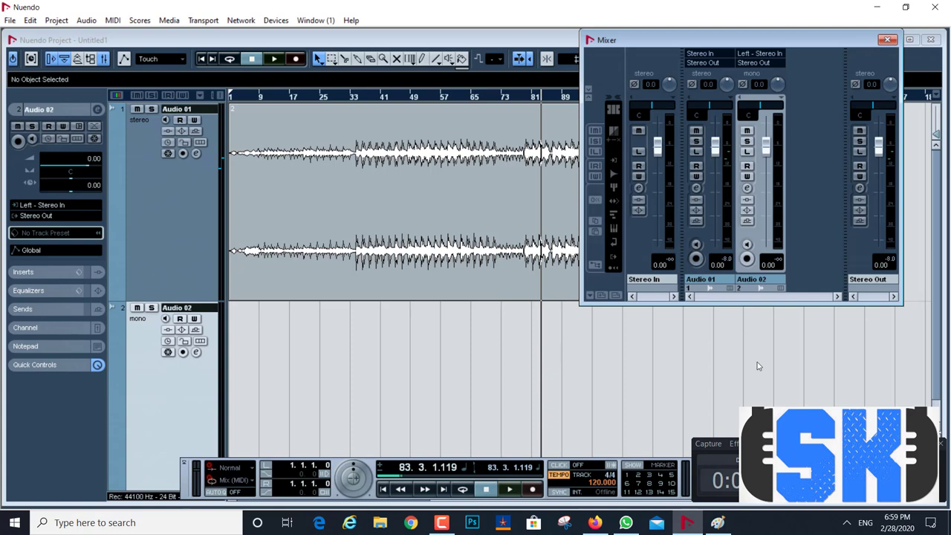
# Switch to Paint and clear the entire room sketch from the canvas.
pyautogui.click(718, 523)
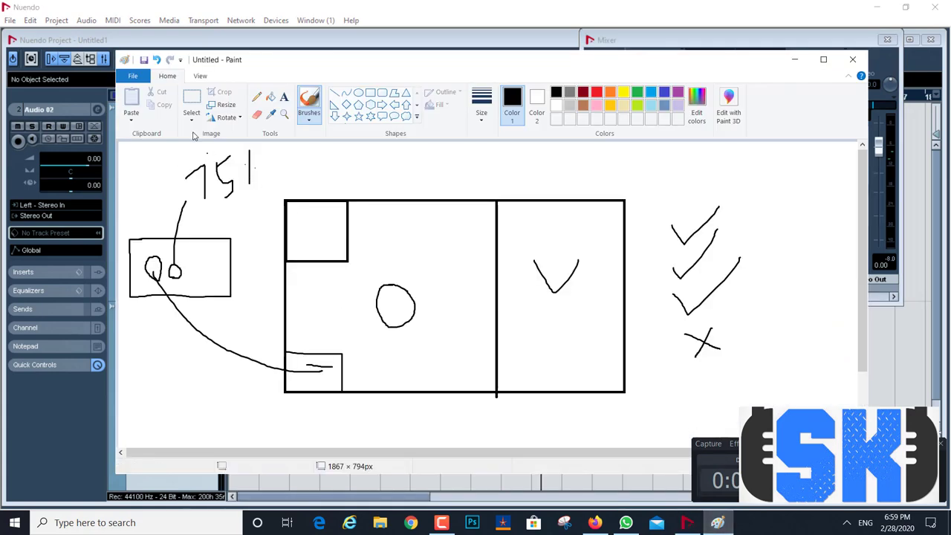
pyautogui.click(192, 103)
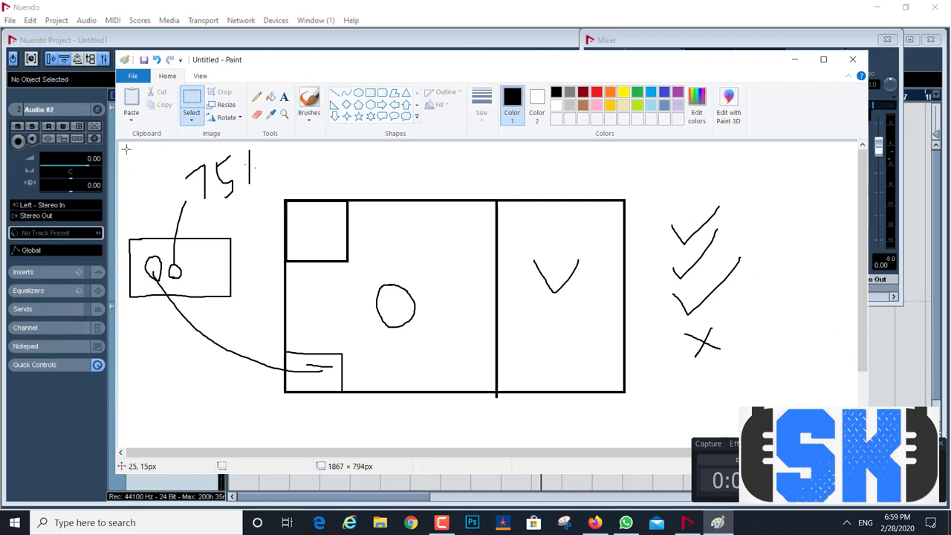
pyautogui.moveTo(121, 145)
pyautogui.mouseDown()
pyautogui.moveTo(228, 307)
pyautogui.moveTo(554, 386)
pyautogui.moveTo(769, 424)
pyautogui.mouseUp()
pyautogui.press('Delete')
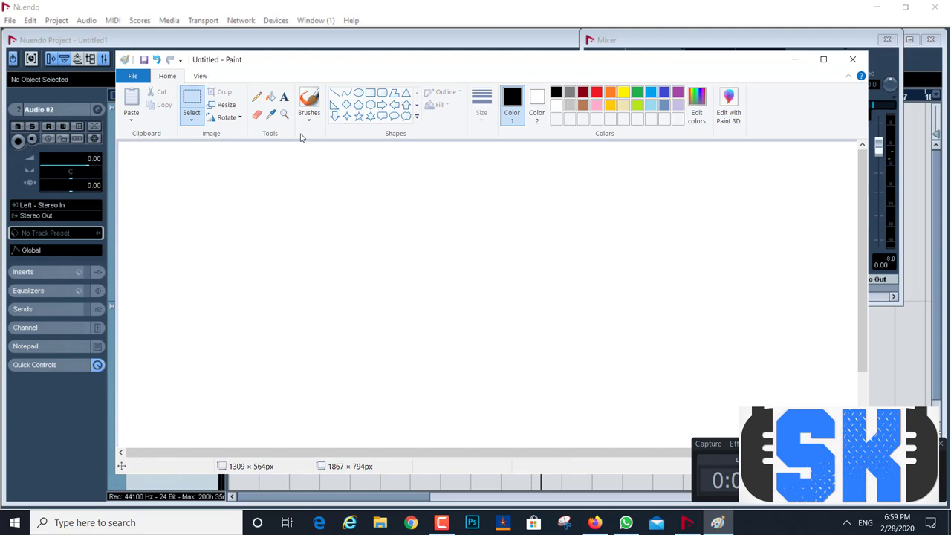
# Brush an upright handheld microphone with an oval head, tapering body and short flat base.
pyautogui.click(309, 98)
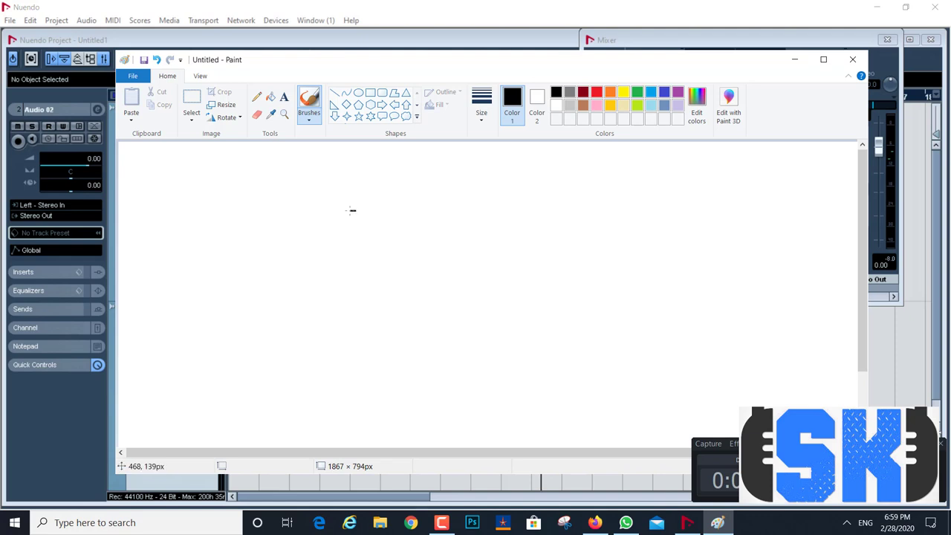
pyautogui.moveTo(355, 210)
pyautogui.mouseDown()
pyautogui.moveTo(339, 220)
pyautogui.moveTo(366, 235)
pyautogui.moveTo(359, 213)
pyautogui.moveTo(358, 296)
pyautogui.mouseUp()
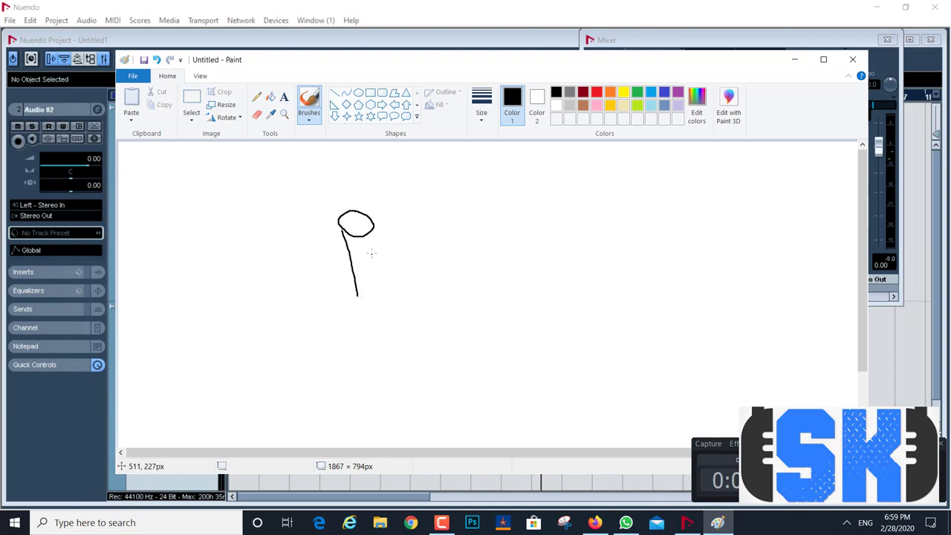
pyautogui.moveTo(372, 233)
pyautogui.mouseDown()
pyautogui.moveTo(367, 300)
pyautogui.moveTo(353, 299)
pyautogui.moveTo(374, 298)
pyautogui.mouseUp()
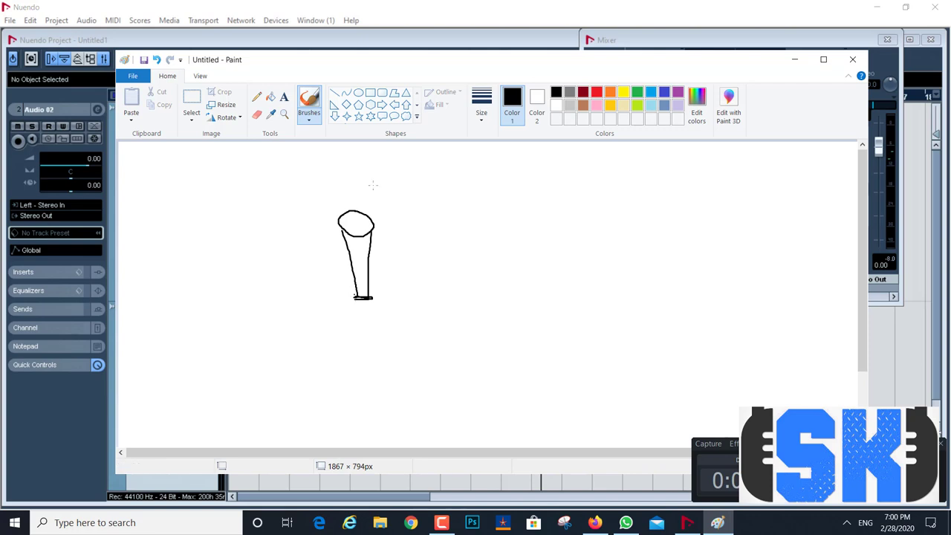
# Sketch a horizontal microphone beside the upright one, with a rounded head joined by a line to two vertical strokes and an arc above them.
pyautogui.moveTo(460, 243); pyautogui.dragTo(538, 243)
pyautogui.moveTo(453, 264)
pyautogui.mouseDown()
pyautogui.moveTo(545, 263)
pyautogui.moveTo(523, 241)
pyautogui.moveTo(548, 239)
pyautogui.moveTo(557, 262)
pyautogui.moveTo(533, 277)
pyautogui.moveTo(512, 266)
pyautogui.moveTo(579, 256)
pyautogui.moveTo(586, 295)
pyautogui.mouseUp()
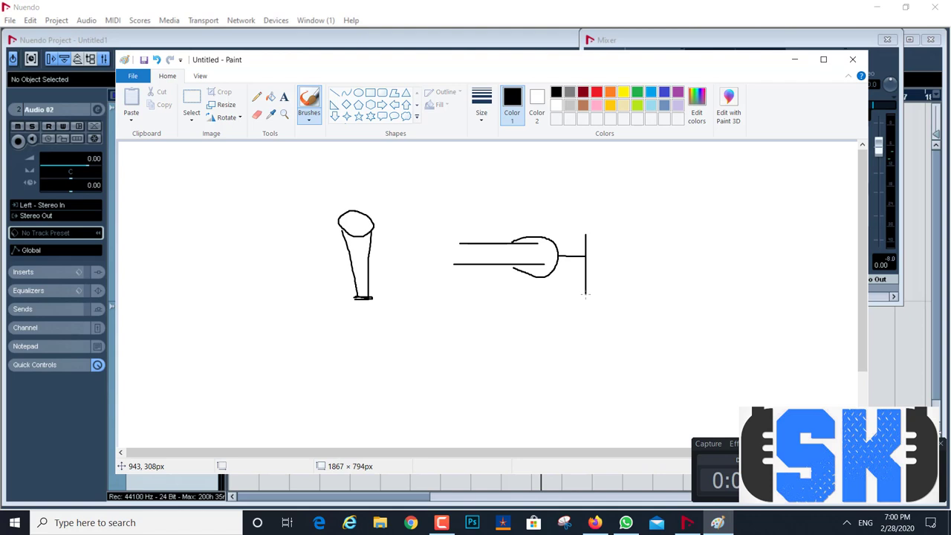
pyautogui.moveTo(610, 235); pyautogui.dragTo(613, 294)
pyautogui.moveTo(568, 256); pyautogui.dragTo(615, 255)
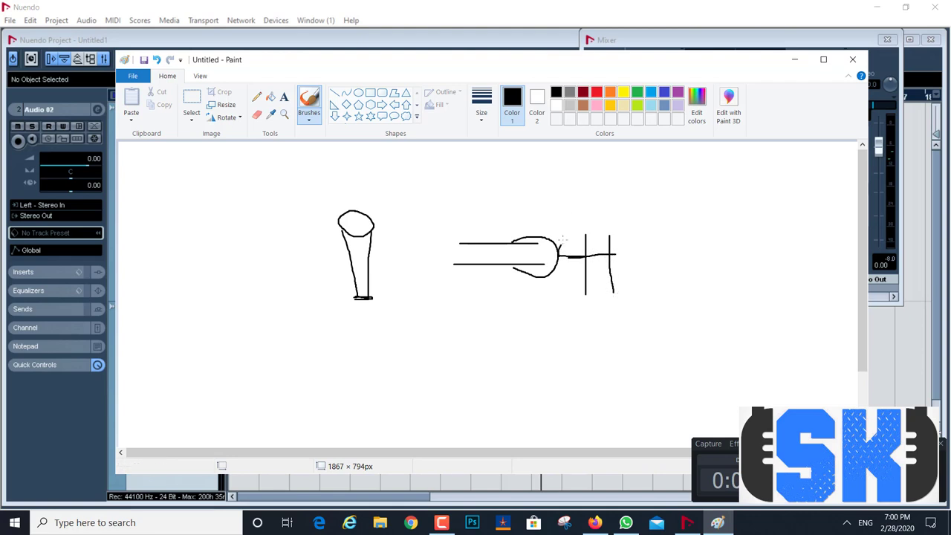
pyautogui.moveTo(562, 237)
pyautogui.mouseDown()
pyautogui.moveTo(603, 228)
pyautogui.moveTo(617, 257)
pyautogui.mouseUp()
# Sketch a second horizontal microphone below the first, with a small circle inside its head and curved lines running diagonally down from it.
pyautogui.moveTo(457, 327); pyautogui.dragTo(562, 328)
pyautogui.moveTo(467, 348)
pyautogui.mouseDown()
pyautogui.moveTo(557, 345)
pyautogui.moveTo(532, 322)
pyautogui.moveTo(577, 316)
pyautogui.moveTo(583, 347)
pyautogui.moveTo(538, 354)
pyautogui.moveTo(525, 344)
pyautogui.mouseUp()
pyautogui.moveTo(597, 371)
pyautogui.mouseDown()
pyautogui.moveTo(620, 392)
pyautogui.moveTo(595, 385)
pyautogui.moveTo(600, 371)
pyautogui.moveTo(616, 381)
pyautogui.mouseUp()
pyautogui.moveTo(558, 332)
pyautogui.mouseDown()
pyautogui.moveTo(559, 346)
pyautogui.moveTo(550, 336)
pyautogui.moveTo(570, 332)
pyautogui.moveTo(556, 333)
pyautogui.mouseUp()
pyautogui.moveTo(595, 368)
pyautogui.mouseDown()
pyautogui.moveTo(576, 365)
pyautogui.moveTo(555, 332)
pyautogui.mouseUp()
pyautogui.moveTo(591, 367); pyautogui.dragTo(562, 341)
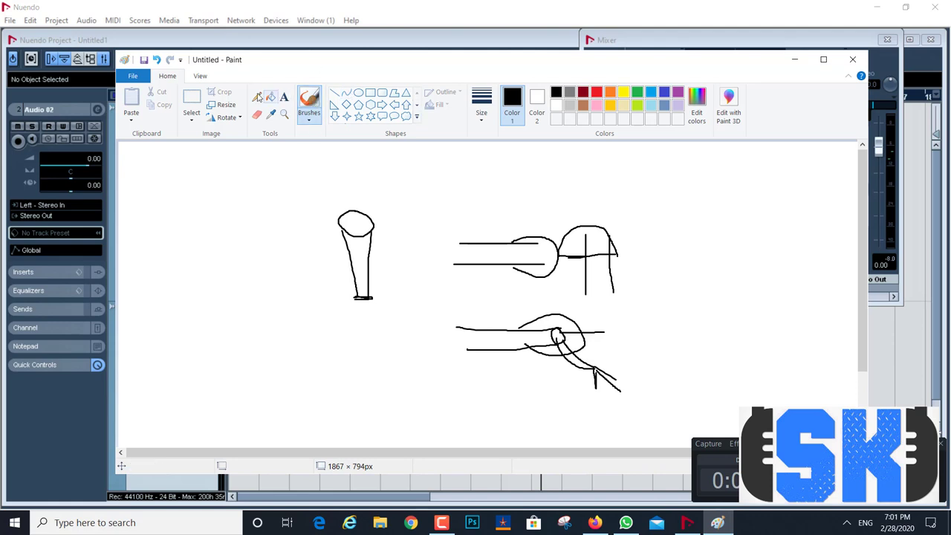
# Select all the microphone sketches and delete them from the canvas.
pyautogui.click(191, 104)
pyautogui.moveTo(294, 172)
pyautogui.mouseDown()
pyautogui.moveTo(577, 410)
pyautogui.moveTo(676, 416)
pyautogui.mouseUp()
pyautogui.press('Delete')
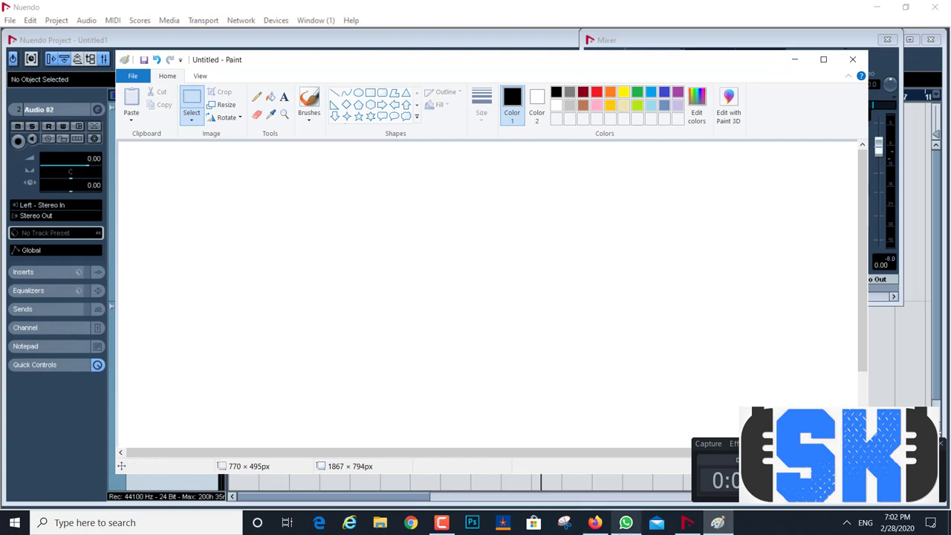
# Switch to Firefox, search Google for "shure sm58 frequency response" and highlight the 50Hz – 15kHz range in the featured result.
pyautogui.click(595, 523)
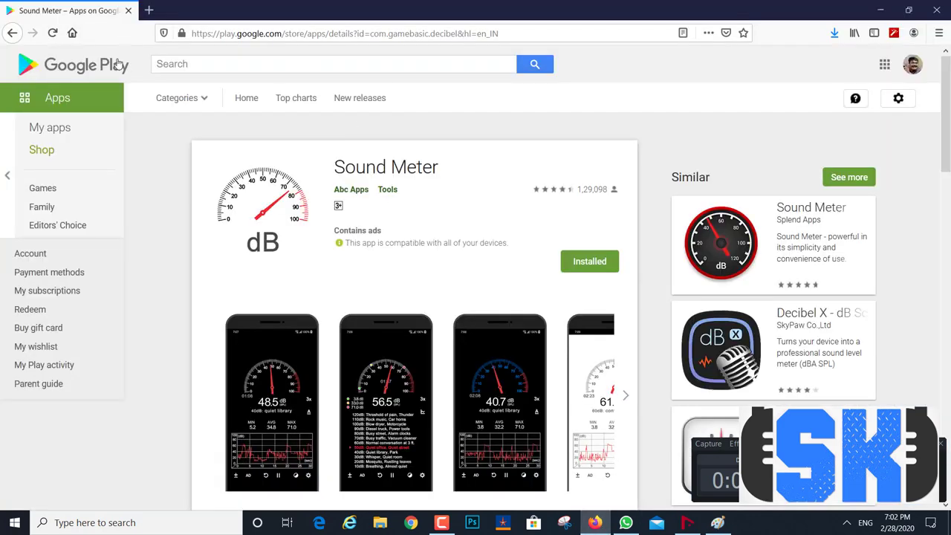
pyautogui.click(72, 34)
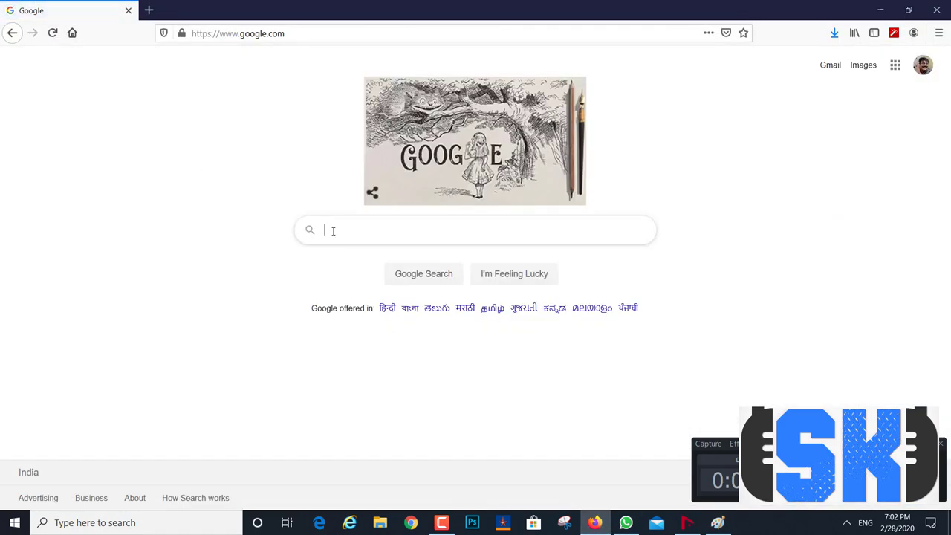
pyautogui.click(337, 228)
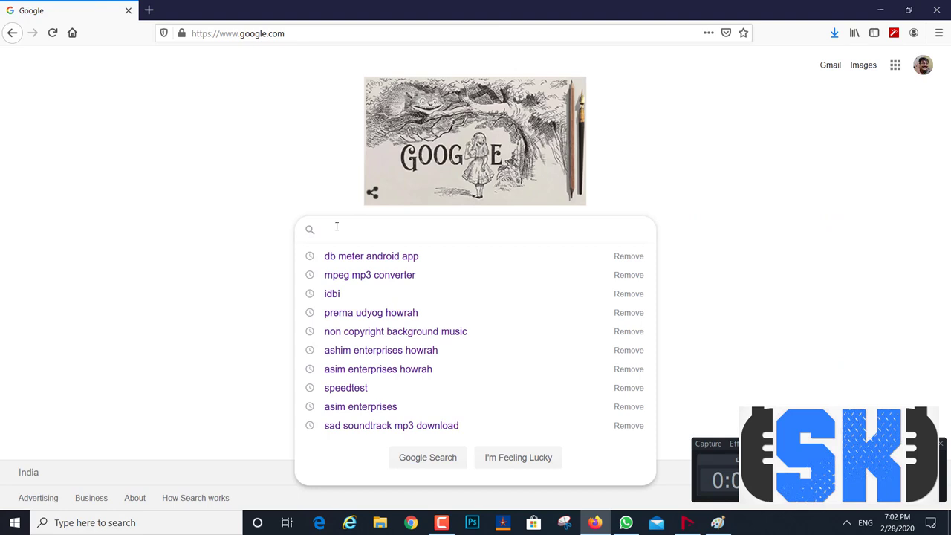
pyautogui.write('shure')
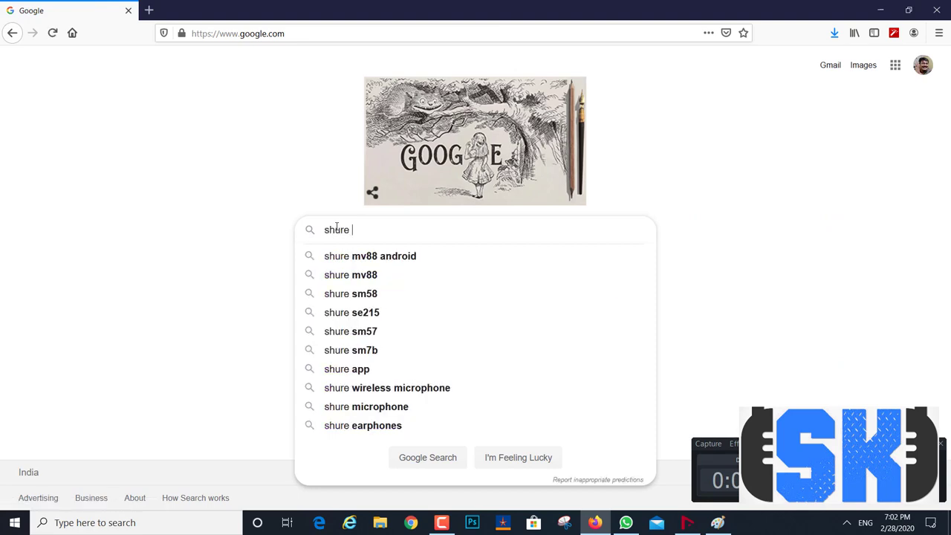
pyautogui.press('Down')
pyautogui.press('Down')
pyautogui.press('Down')
pyautogui.write('fre')
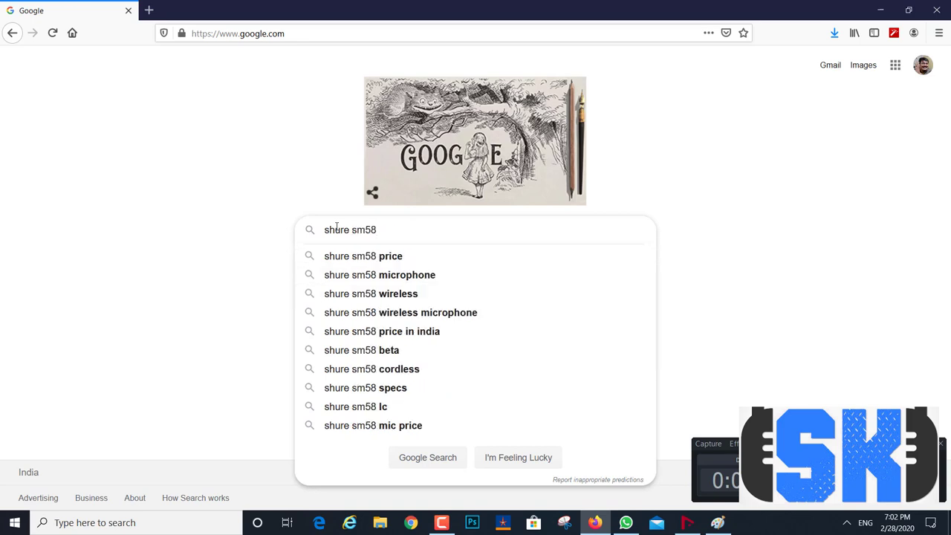
pyautogui.press('Down')
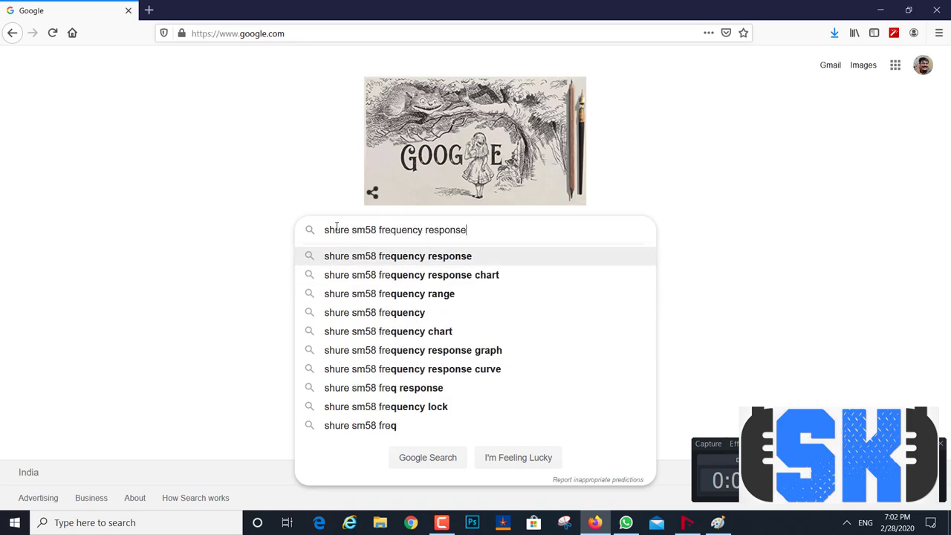
pyautogui.press('Return')
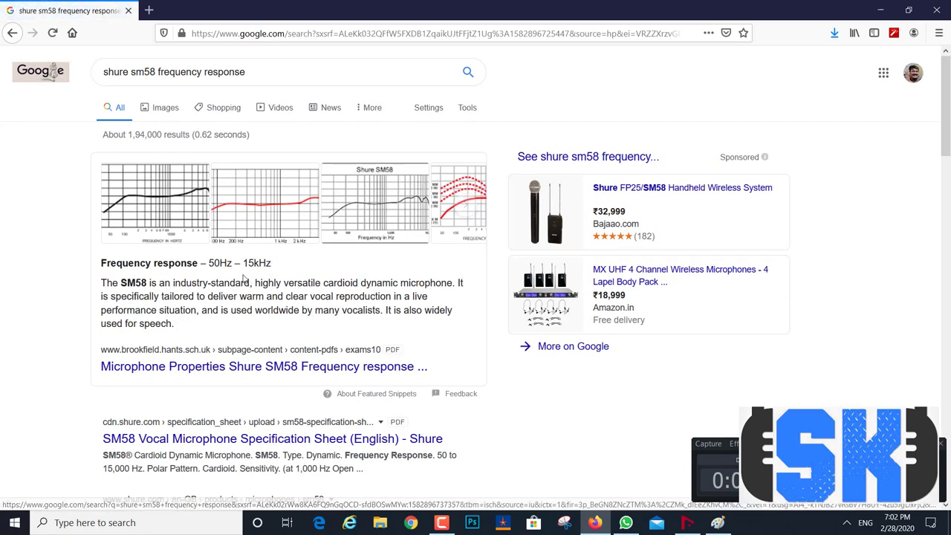
pyautogui.moveTo(208, 263); pyautogui.dragTo(273, 268)
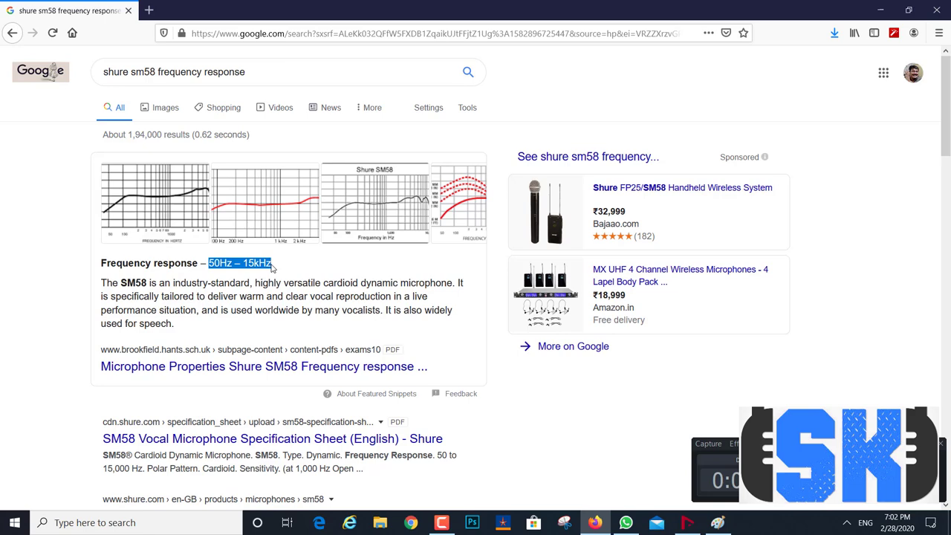
# Minimize Firefox and Paint to return to Nuendo, and close the Mixer.
pyautogui.click(881, 11)
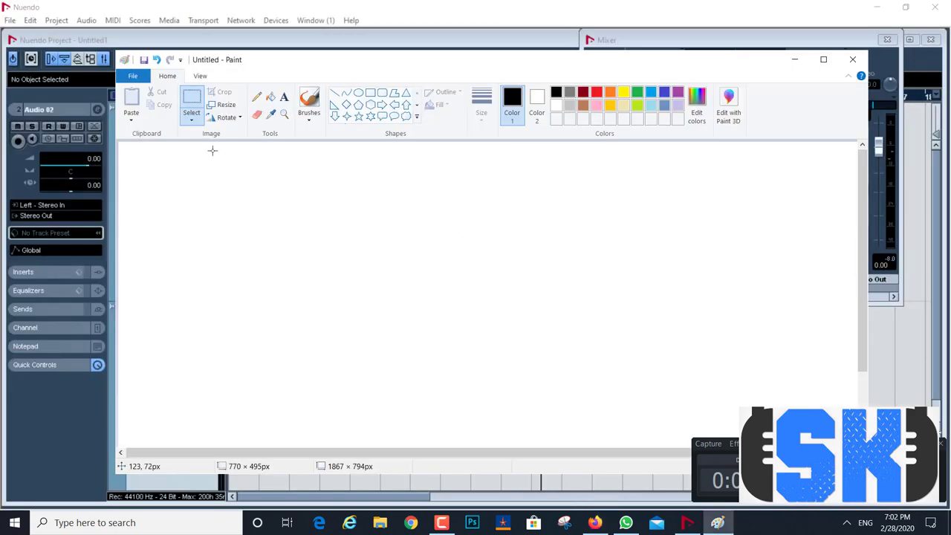
pyautogui.click(794, 60)
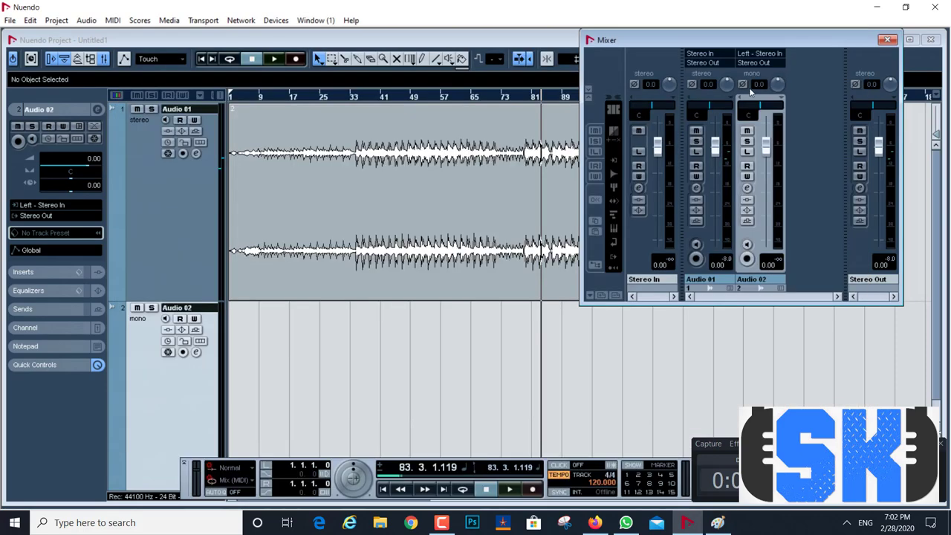
pyautogui.click(887, 41)
# Return the project cursor to the start and open the audio file import dialog with the Audio 02 track selected.
pyautogui.scroll(-1, 149, 405)
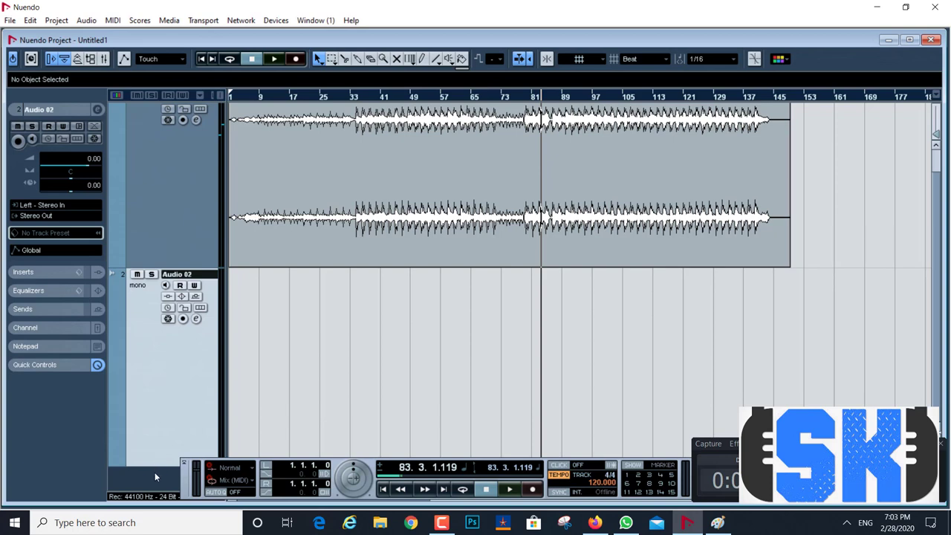
pyautogui.scroll(1, 159, 353)
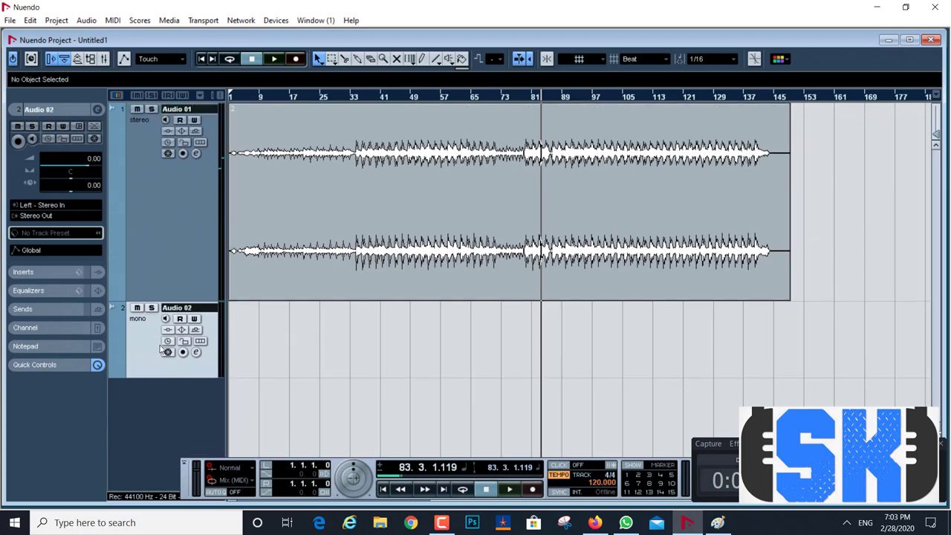
pyautogui.click(201, 59)
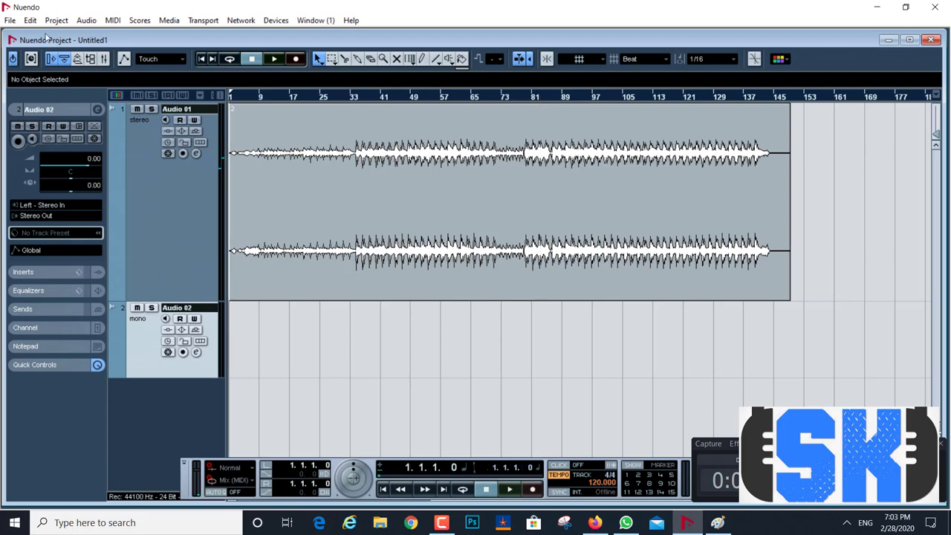
pyautogui.click(10, 20)
pyautogui.moveTo(88, 225)
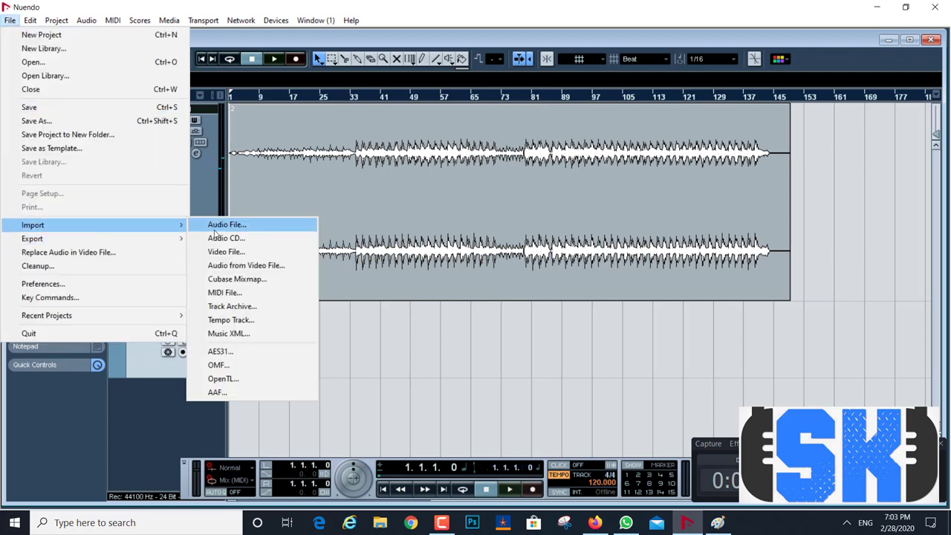
pyautogui.click(217, 227)
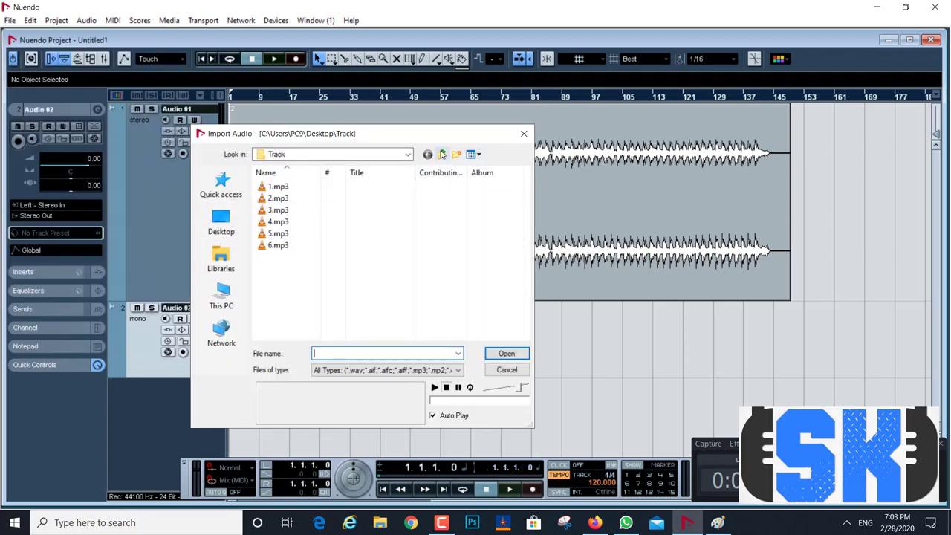
# Browse drive D: through Baba Final Audio and its session files to the Audio folder inside Old Melodies.
pyautogui.click(442, 154)
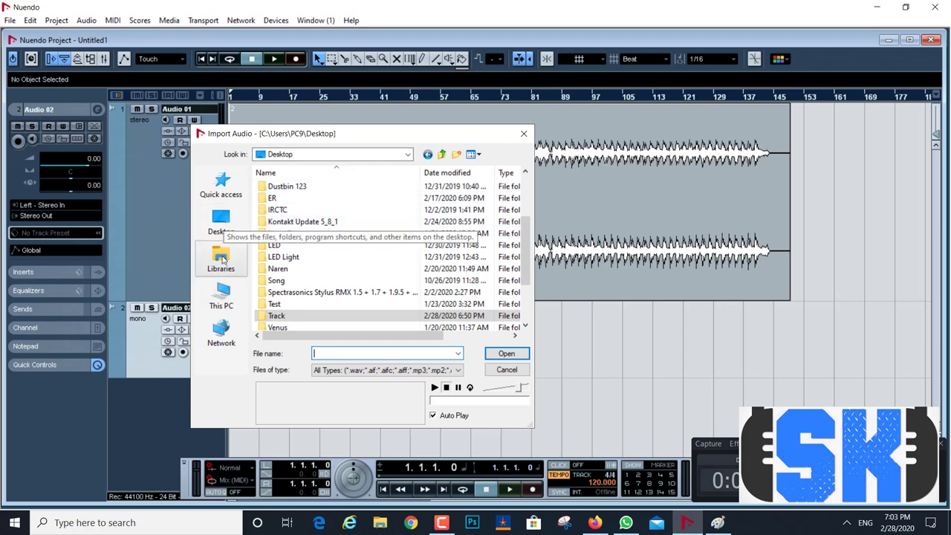
pyautogui.click(221, 293)
pyautogui.scroll(-5, 342, 253)
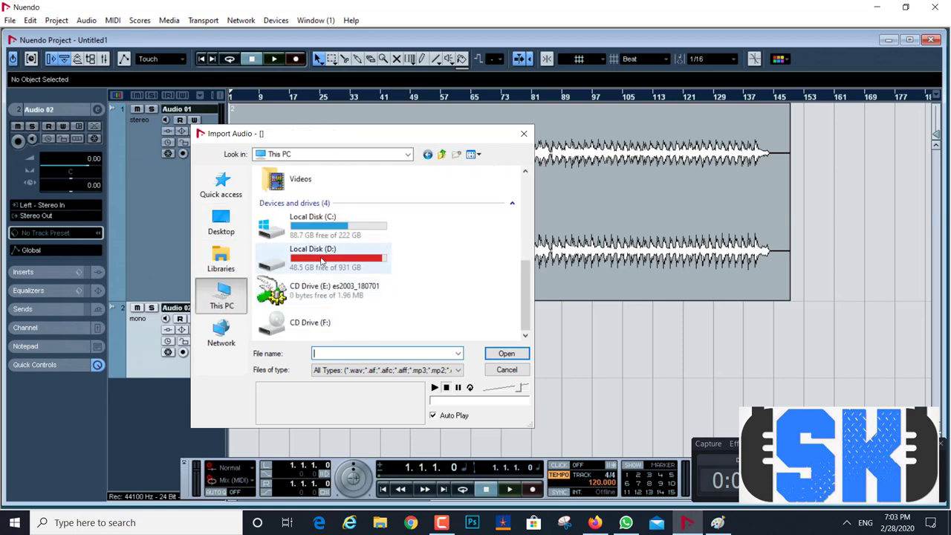
pyautogui.doubleClick(322, 259)
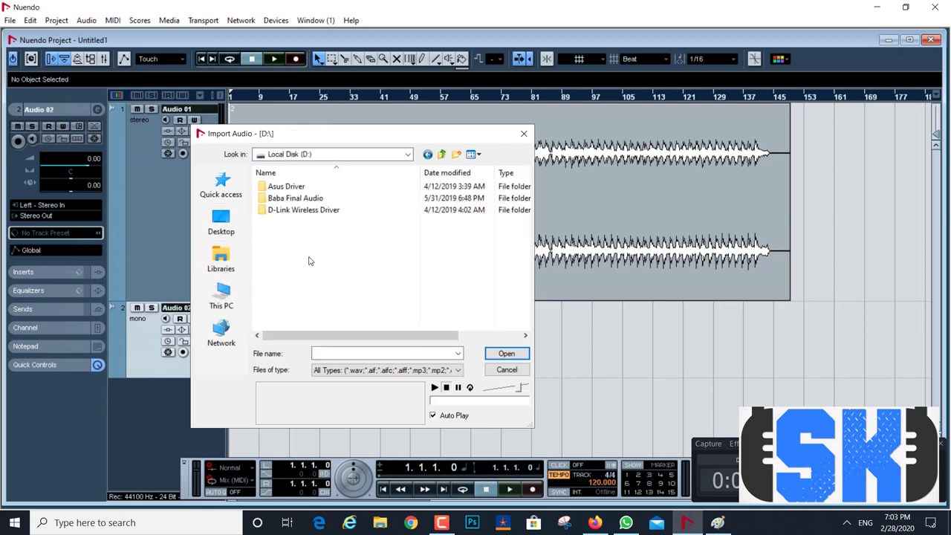
pyautogui.doubleClick(302, 199)
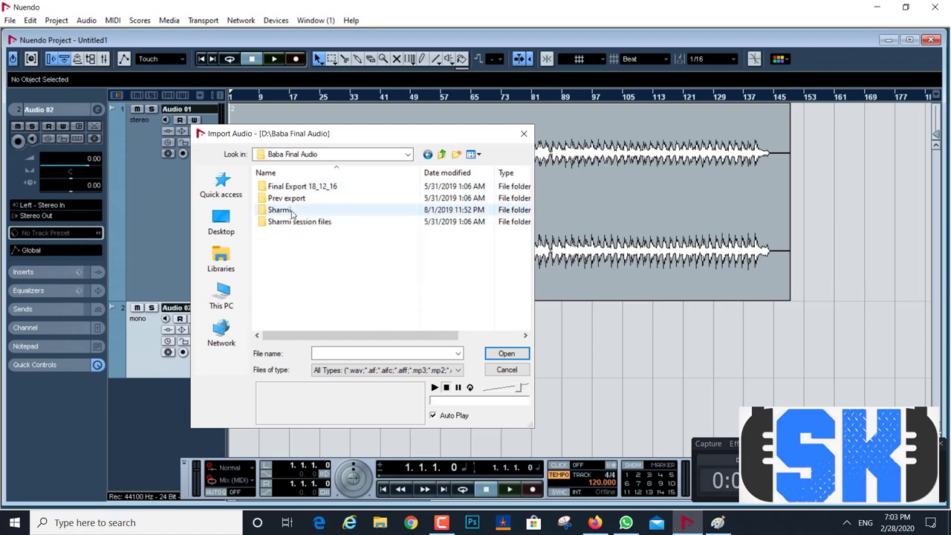
pyautogui.doubleClick(289, 211)
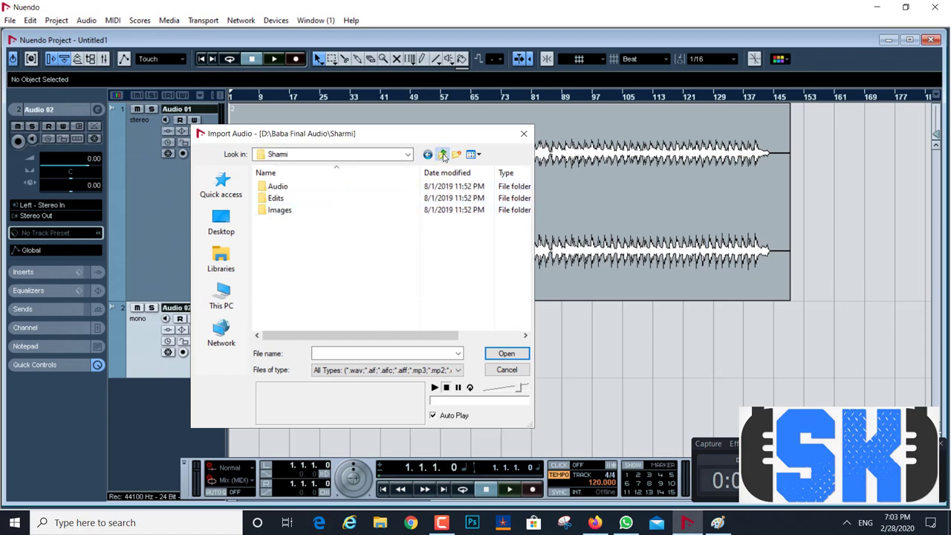
pyautogui.click(442, 154)
pyautogui.doubleClick(292, 222)
pyautogui.doubleClick(284, 187)
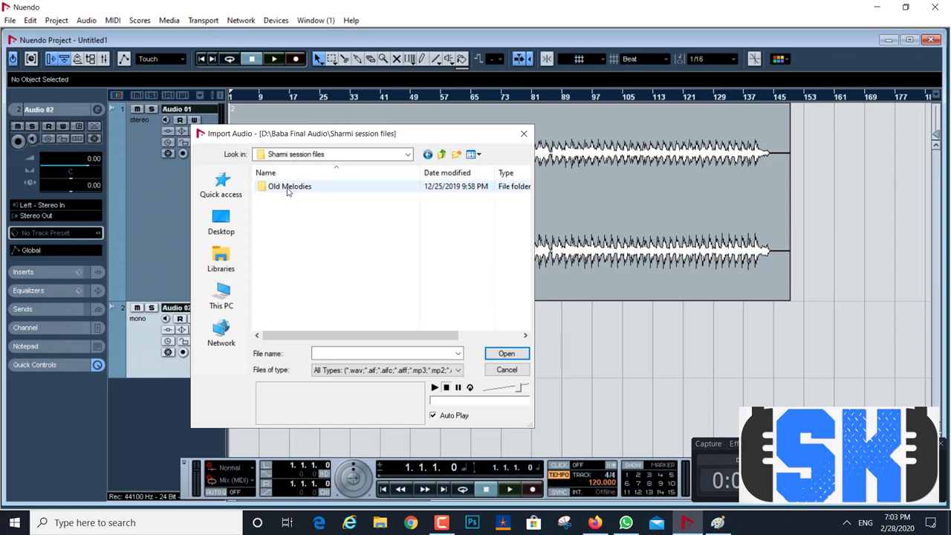
pyautogui.doubleClick(278, 197)
pyautogui.scroll(-4, 303, 283)
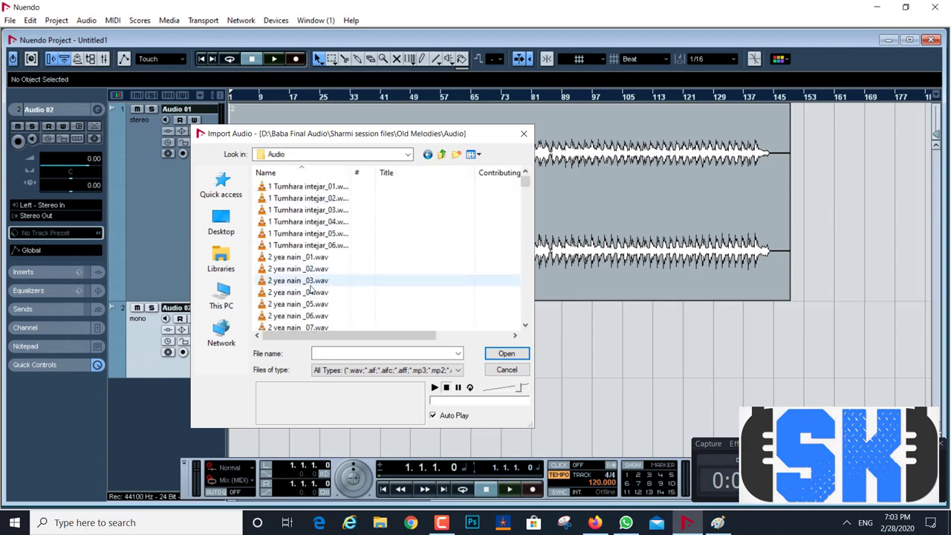
# Audition the recordings 2 yea nain _16.wav through 2 yea nain _19.wav, and close the import dialog without importing any.
pyautogui.click(303, 295)
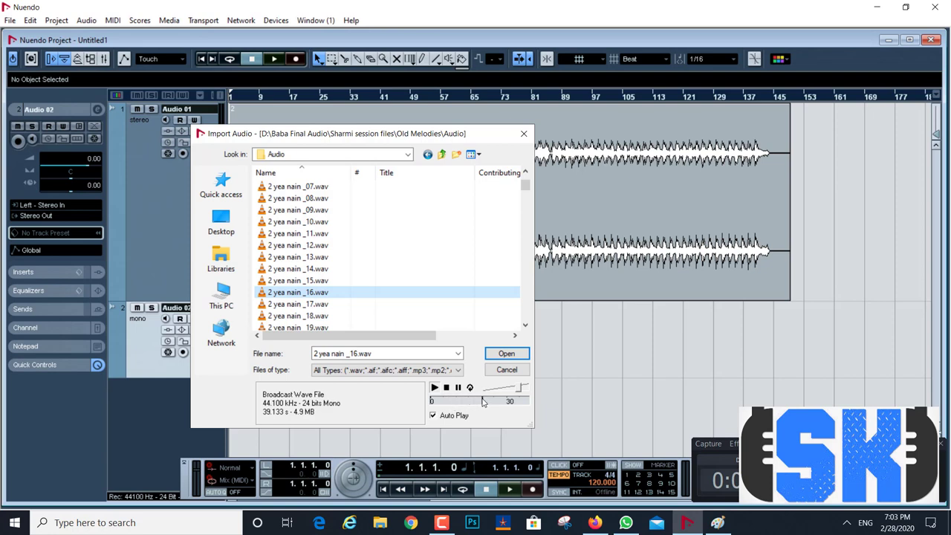
pyautogui.click(309, 305)
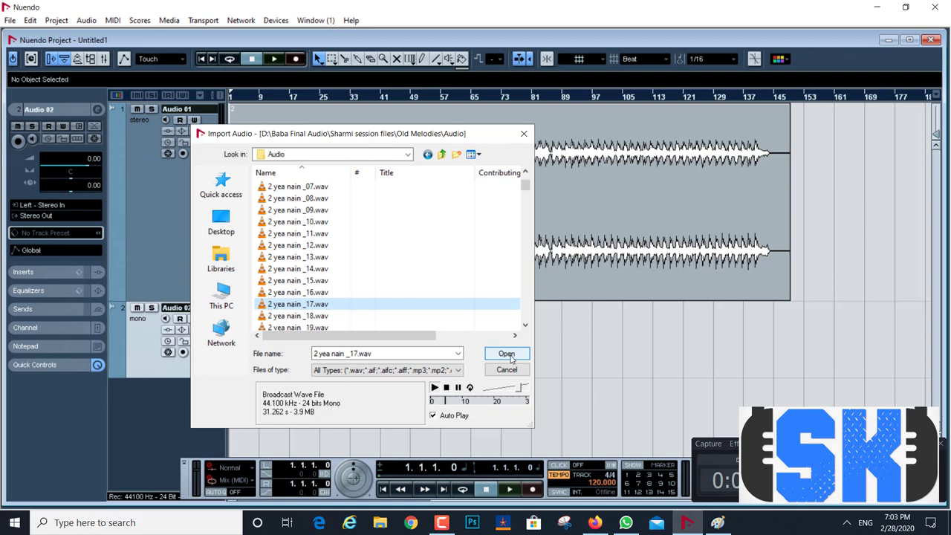
pyautogui.click(333, 315)
pyautogui.scroll(-1, 333, 315)
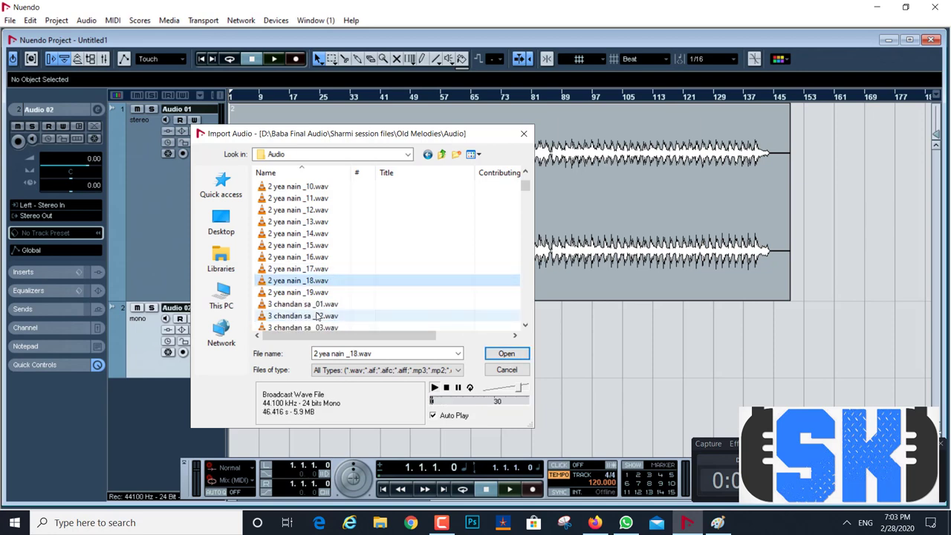
pyautogui.click(448, 404)
pyautogui.click(458, 401)
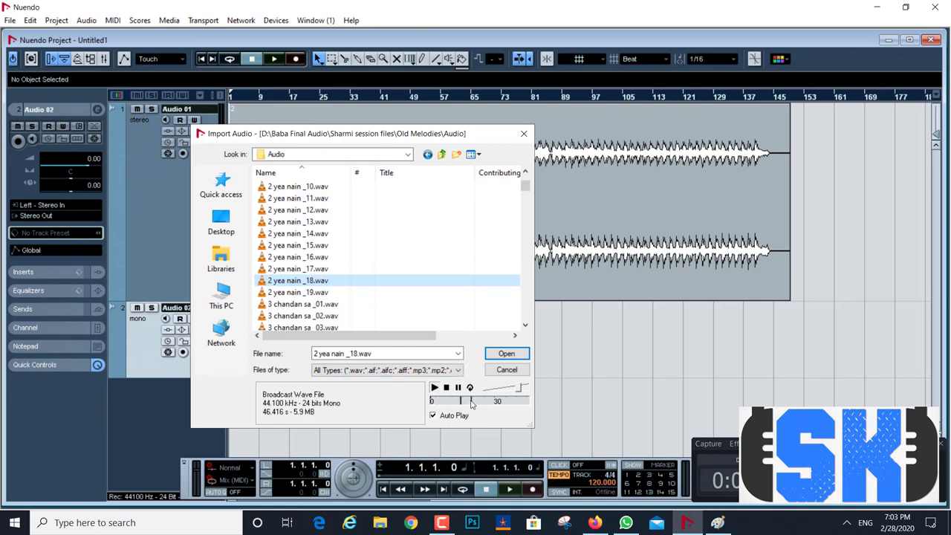
pyautogui.click(471, 403)
pyautogui.click(483, 403)
pyautogui.click(296, 294)
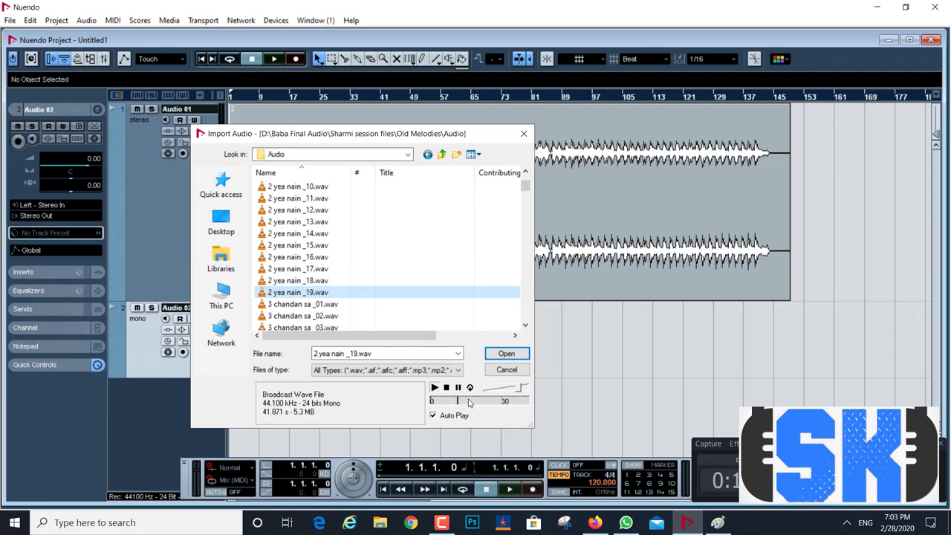
pyautogui.click(509, 371)
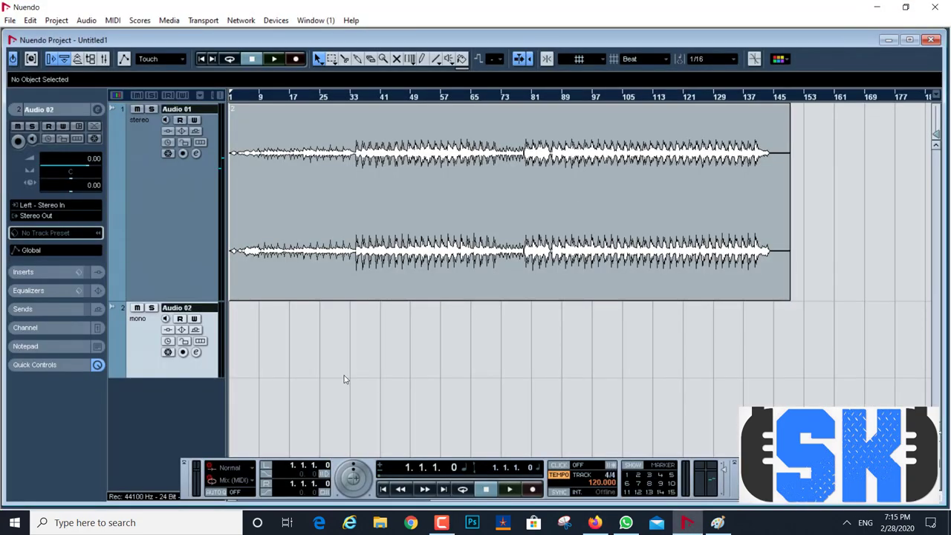
pyautogui.click(717, 524)
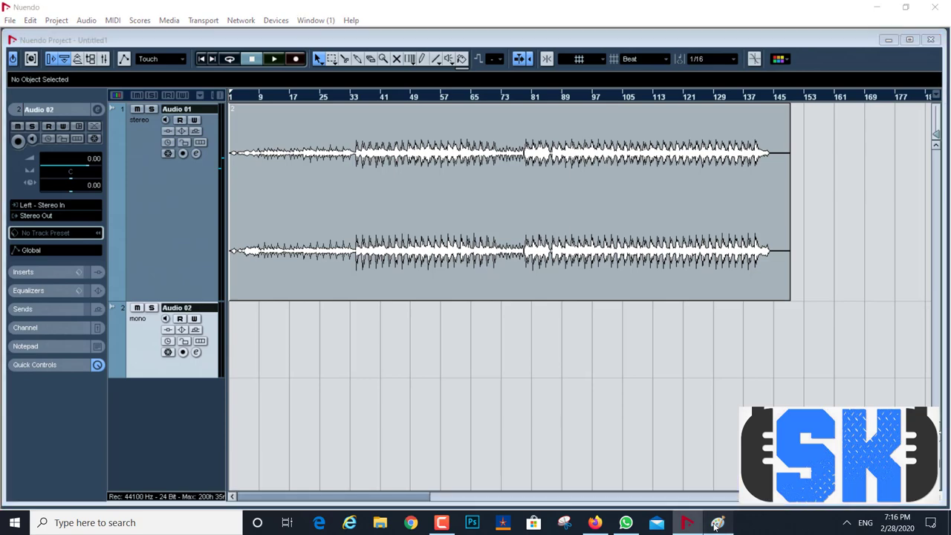
pyautogui.click(794, 58)
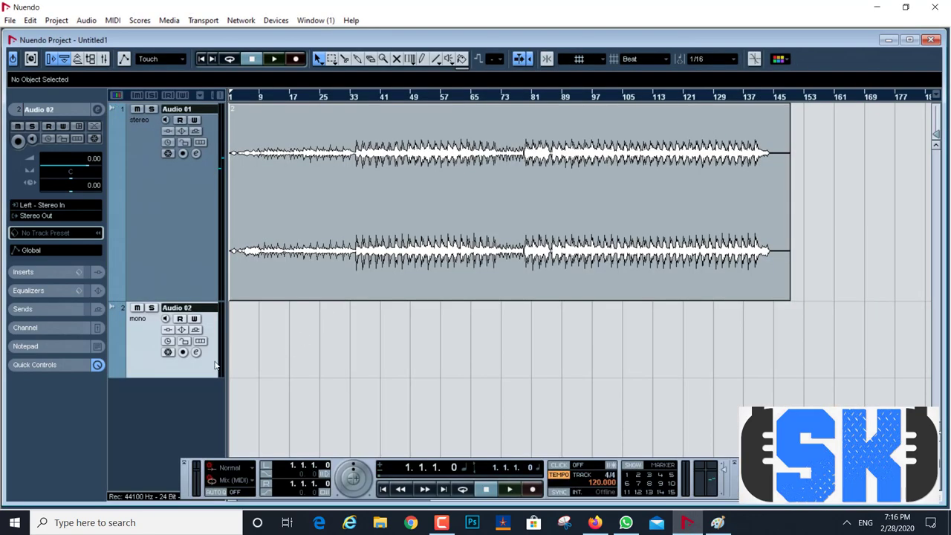
# Reopen the audio file import dialog for the Audio 02 track and browse to Local Disk (D:).
pyautogui.click(10, 20)
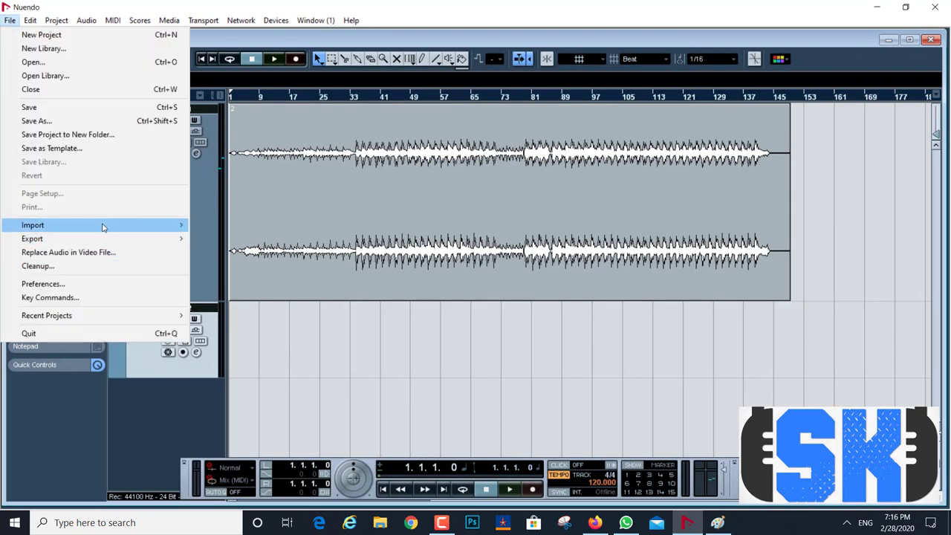
pyautogui.moveTo(104, 225)
pyautogui.click(227, 225)
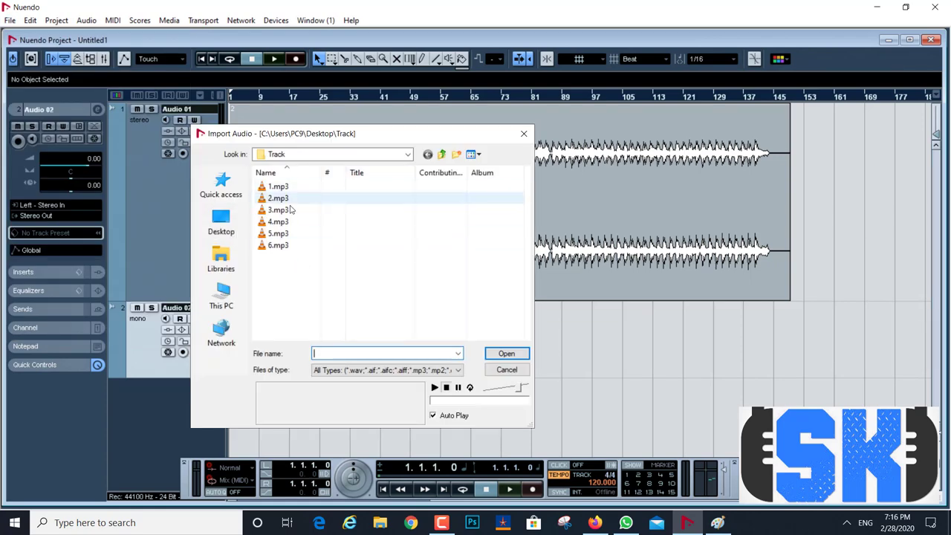
pyautogui.click(225, 297)
pyautogui.scroll(-3, 330, 267)
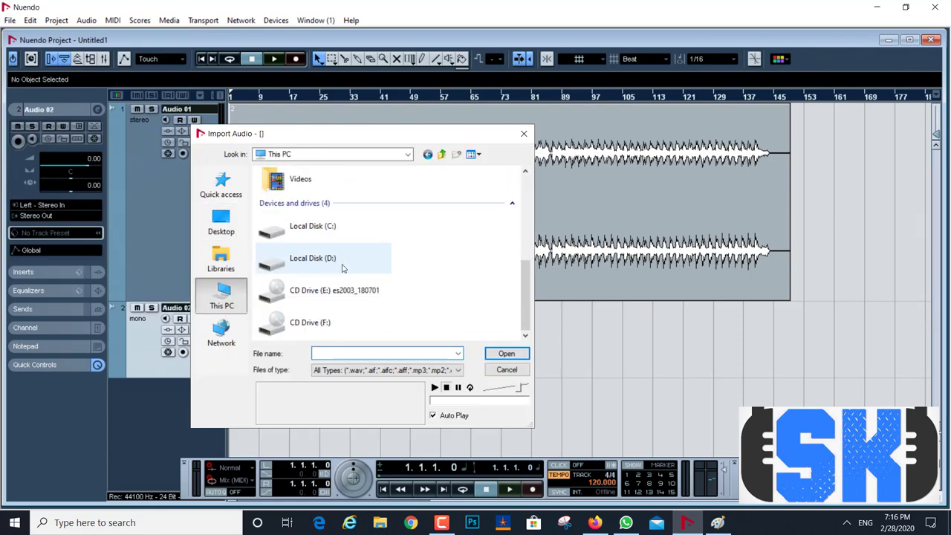
pyautogui.doubleClick(316, 258)
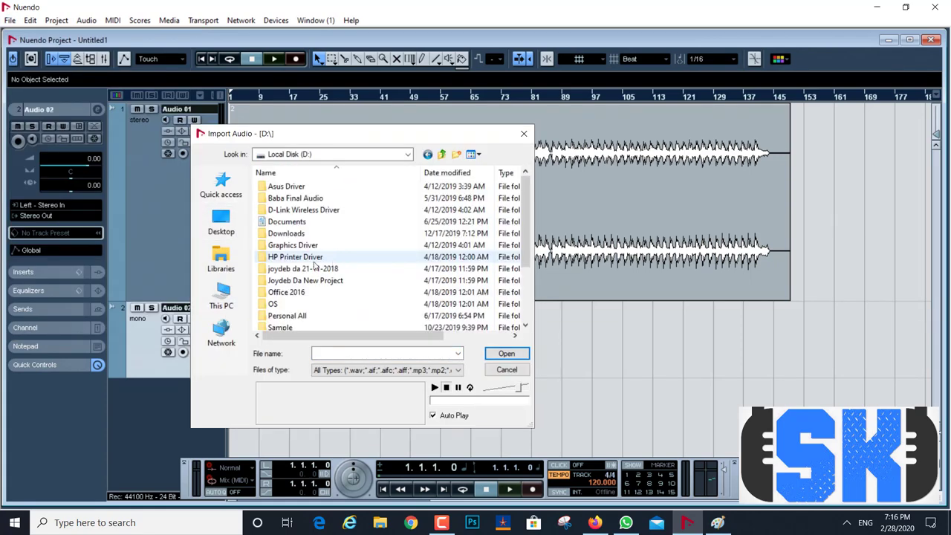
# Browse through Baba Final Audio and its session files to the Audio folder inside Old Melodies.
pyautogui.click(443, 523)
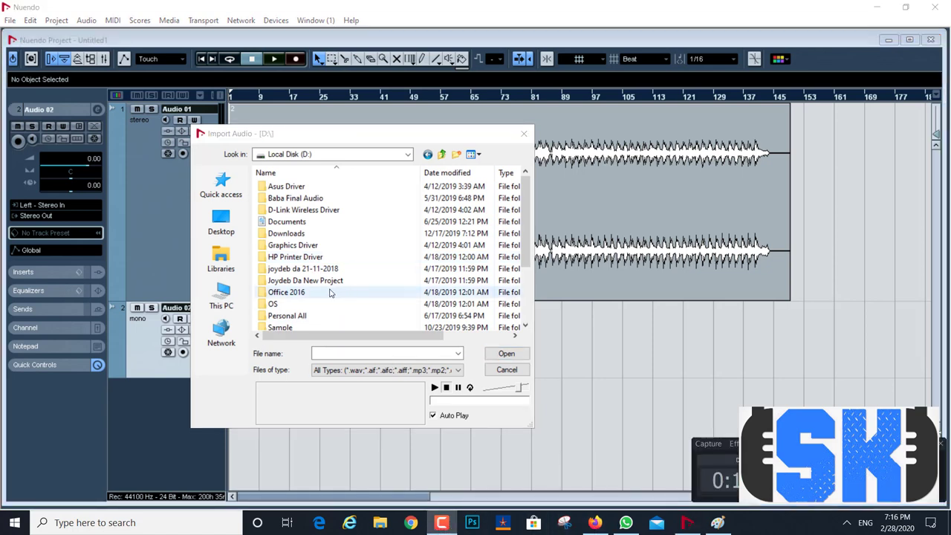
pyautogui.doubleClick(295, 197)
pyautogui.doubleClick(300, 223)
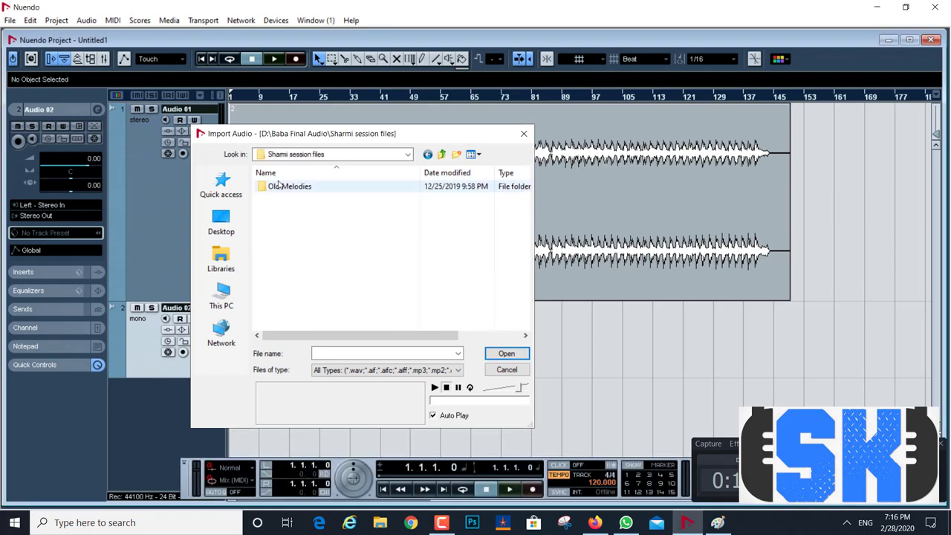
pyautogui.click(280, 190)
pyautogui.doubleClick(280, 190)
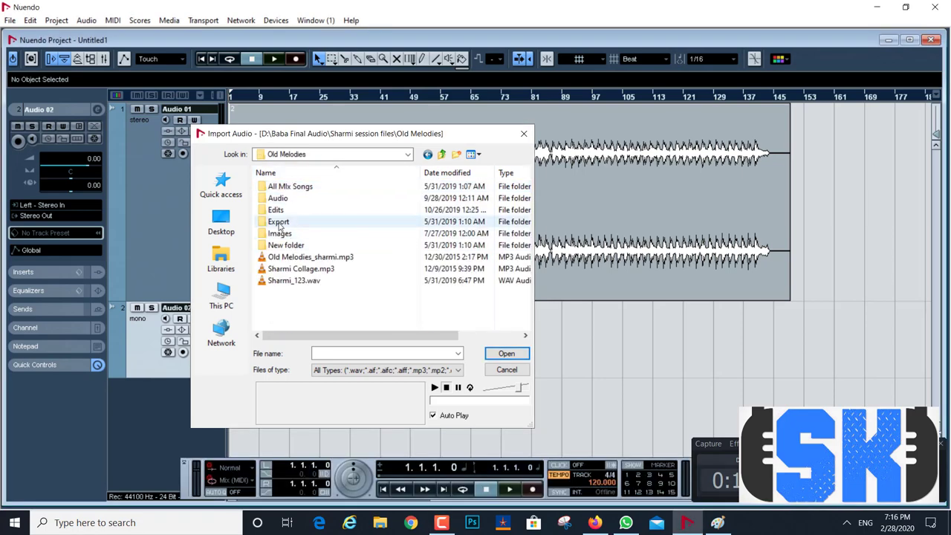
pyautogui.doubleClick(278, 199)
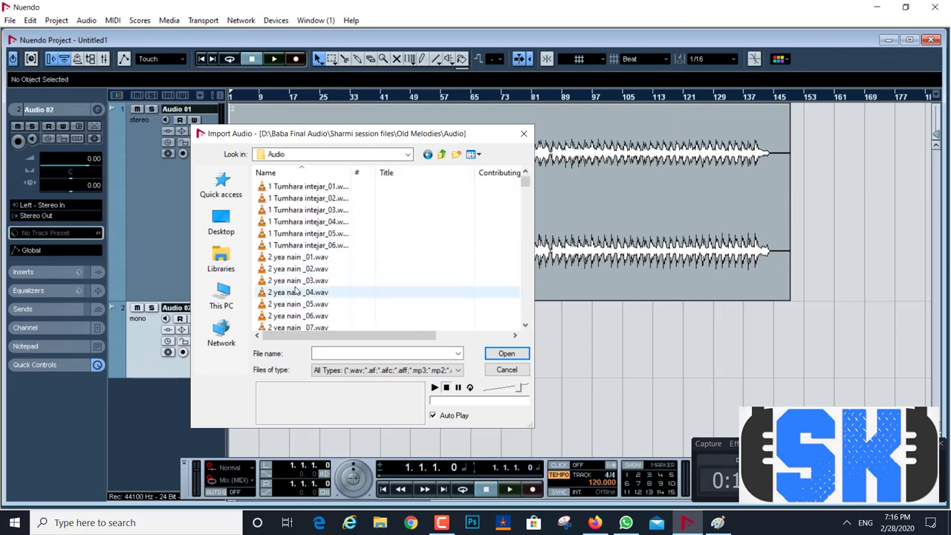
# Import 2 yea nain _04.wav into the Audio 02 track, copying the file to the working directory.
pyautogui.click(297, 292)
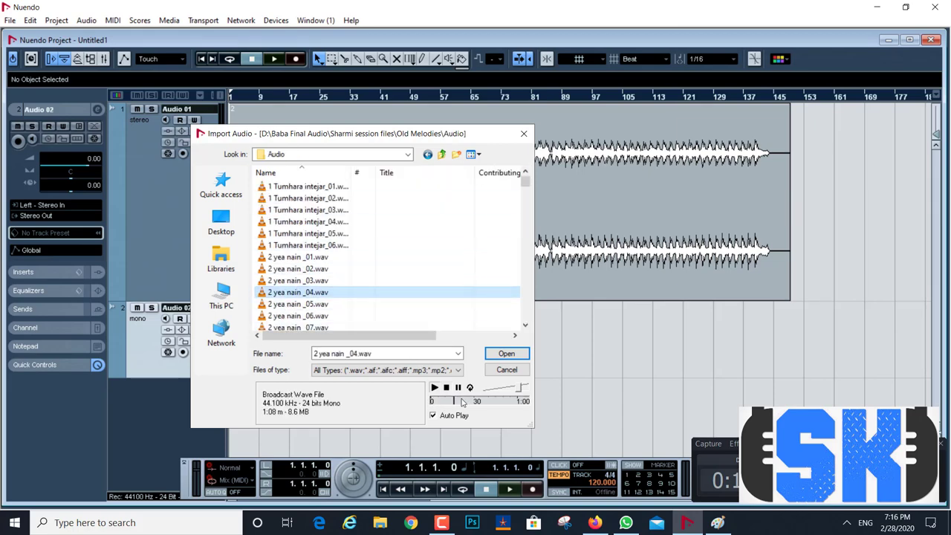
pyautogui.click(508, 355)
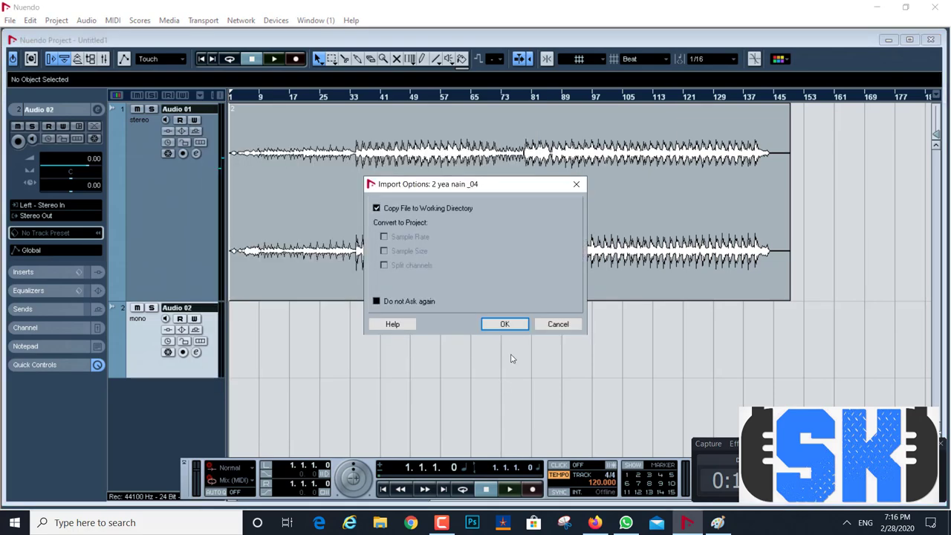
pyautogui.click(504, 323)
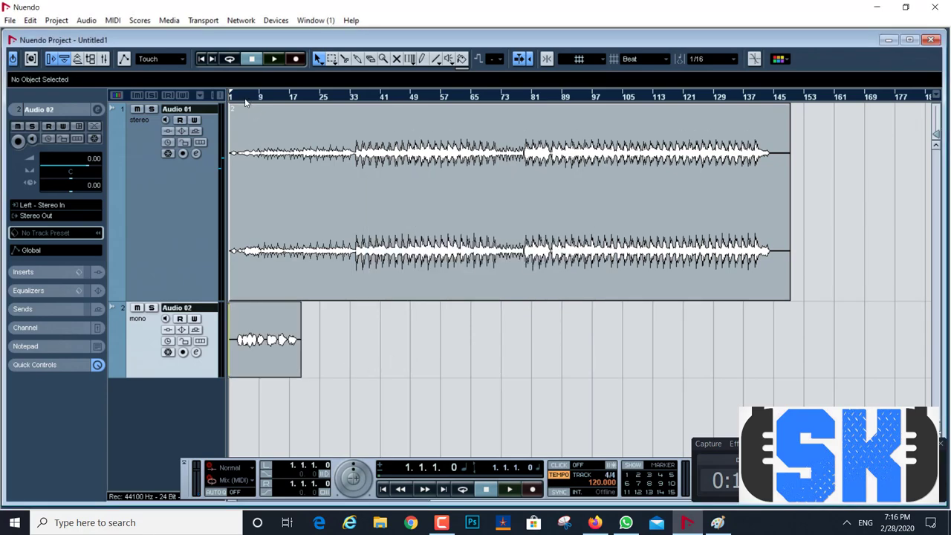
# Increase the Audio 02 track's height and examine the quiet opening of the vocal clip's waveform up close.
pyautogui.moveTo(233, 98); pyautogui.dragTo(214, 136)
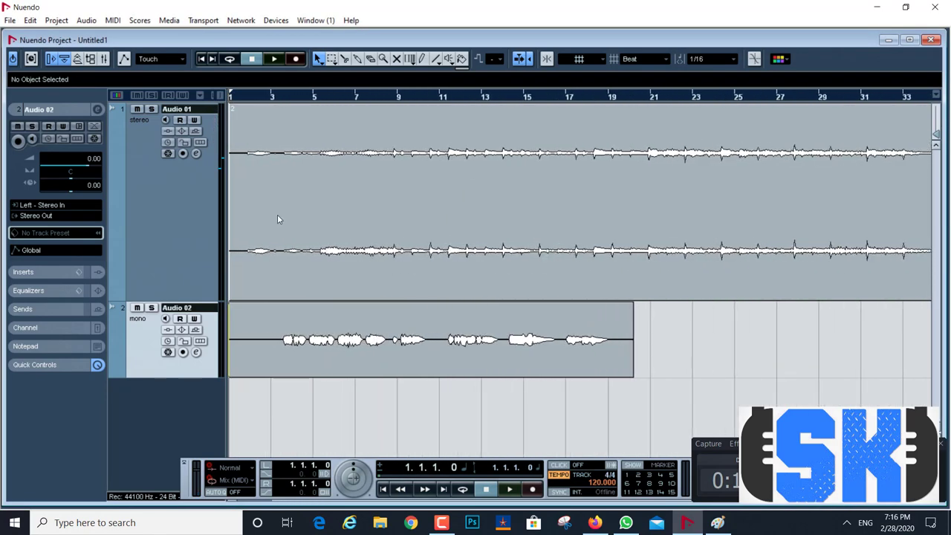
pyautogui.click(388, 357)
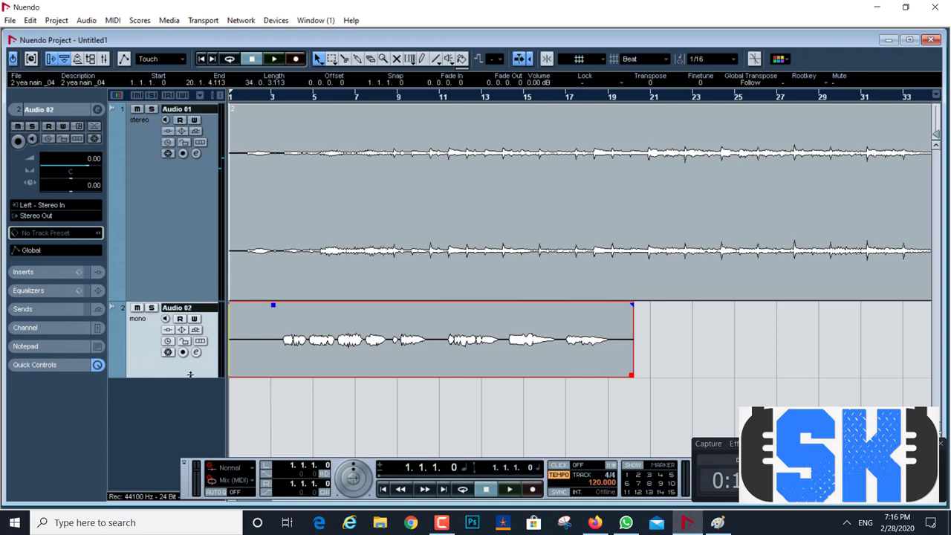
pyautogui.moveTo(191, 374); pyautogui.dragTo(191, 438)
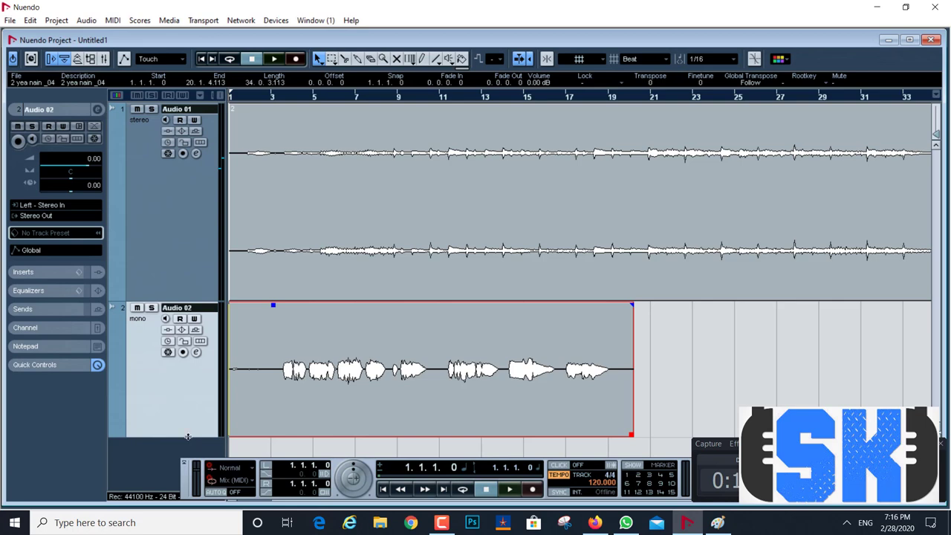
pyautogui.click(231, 97)
pyautogui.moveTo(230, 97); pyautogui.dragTo(194, 158)
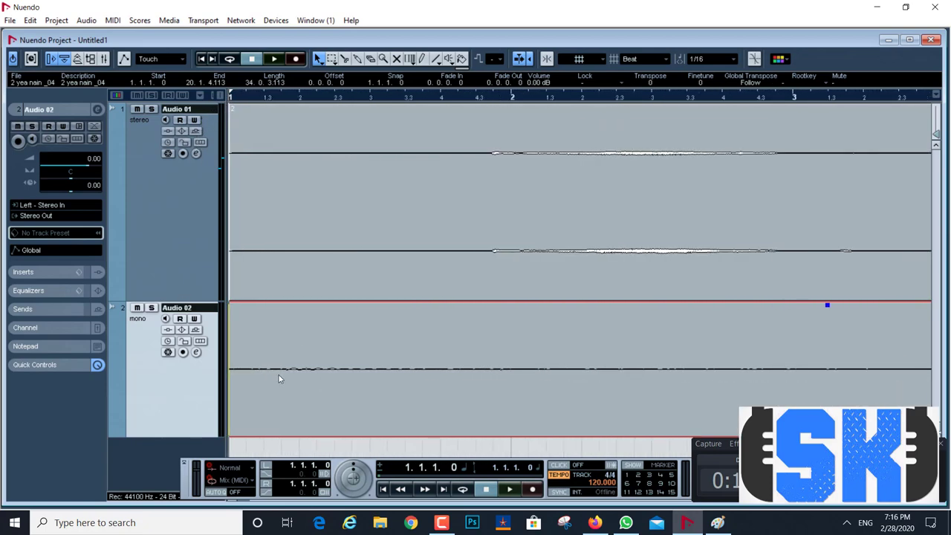
pyautogui.moveTo(249, 97); pyautogui.dragTo(178, 48)
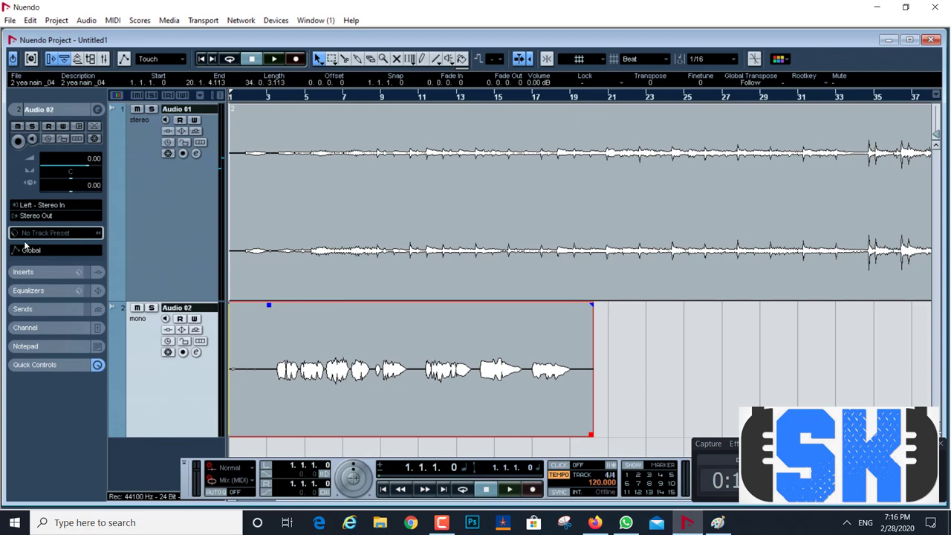
# With Audio 01 muted, trim the quiet opening off the vocal clip and move the clip back to bar 1.
pyautogui.click(137, 111)
pyautogui.moveTo(230, 434); pyautogui.dragTo(276, 434)
pyautogui.moveTo(370, 395); pyautogui.dragTo(325, 392)
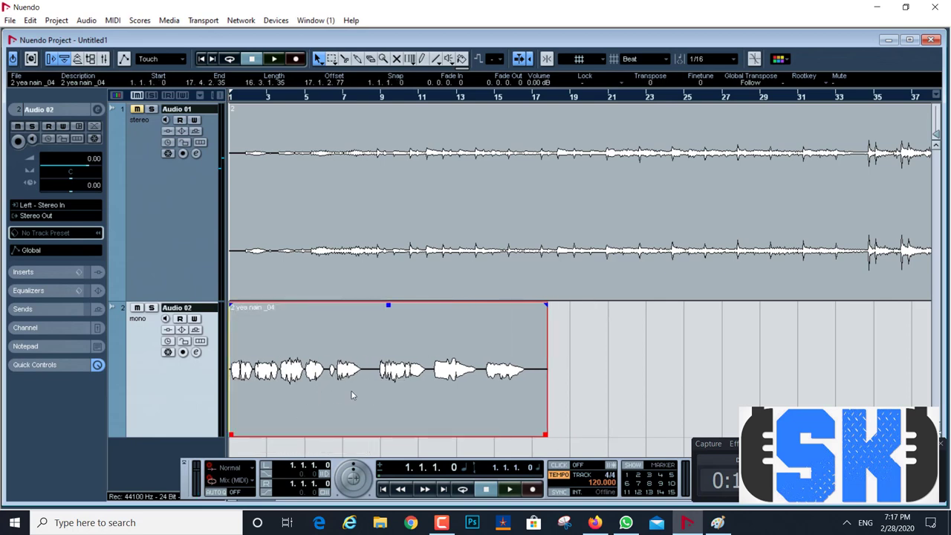
# Play the trimmed vocal clip in a loop to hear it alone, and stop playback.
pyautogui.hotkey('shift', 'g')
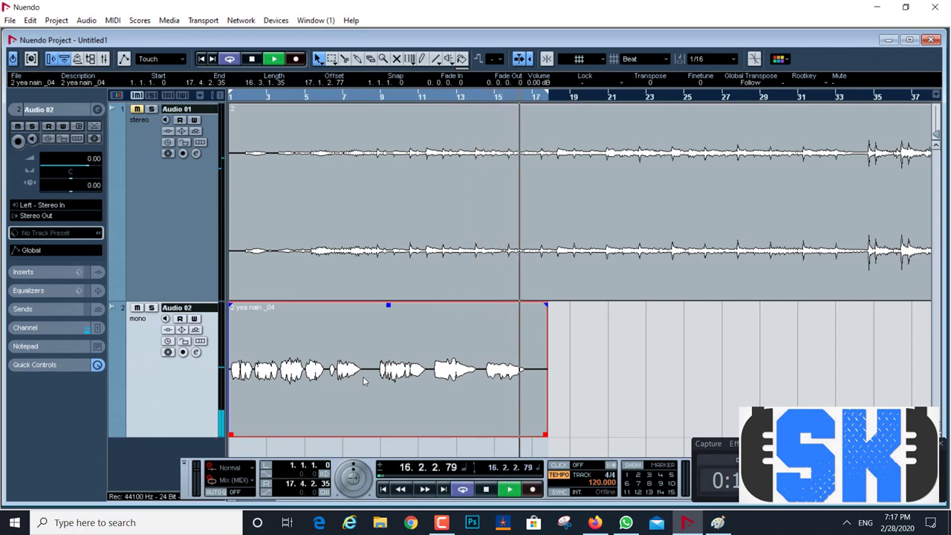
pyautogui.press('space')
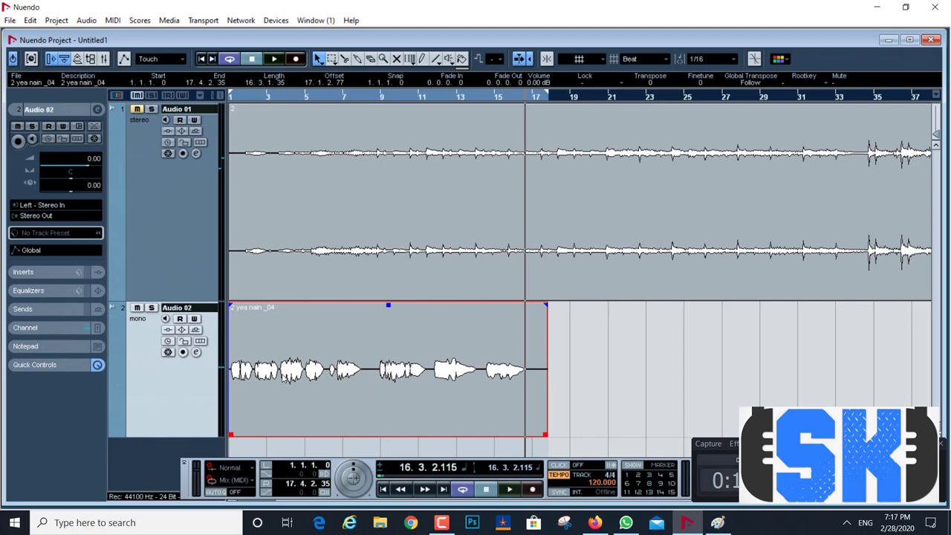
# Switch to Paint and draw two separate circles side by side, about 214 × 209 px and 221 × 210 px.
pyautogui.click(718, 523)
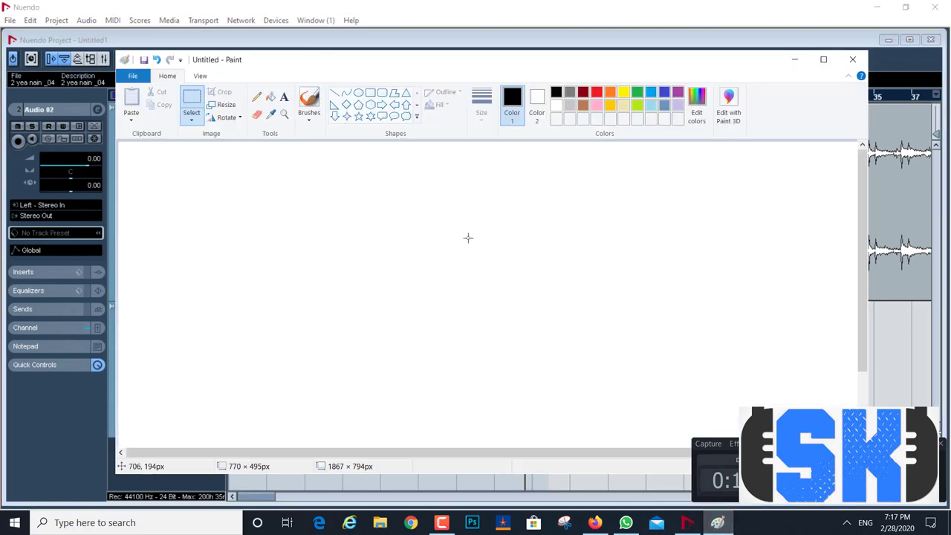
pyautogui.click(359, 93)
pyautogui.moveTo(229, 217); pyautogui.dragTo(335, 321)
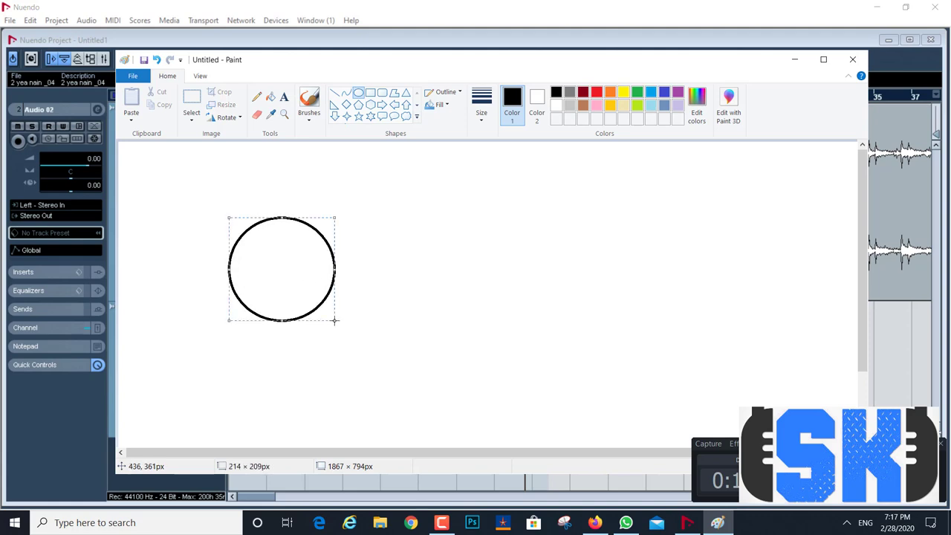
pyautogui.moveTo(538, 217)
pyautogui.mouseDown()
pyautogui.moveTo(569, 272)
pyautogui.moveTo(647, 322)
pyautogui.mouseUp()
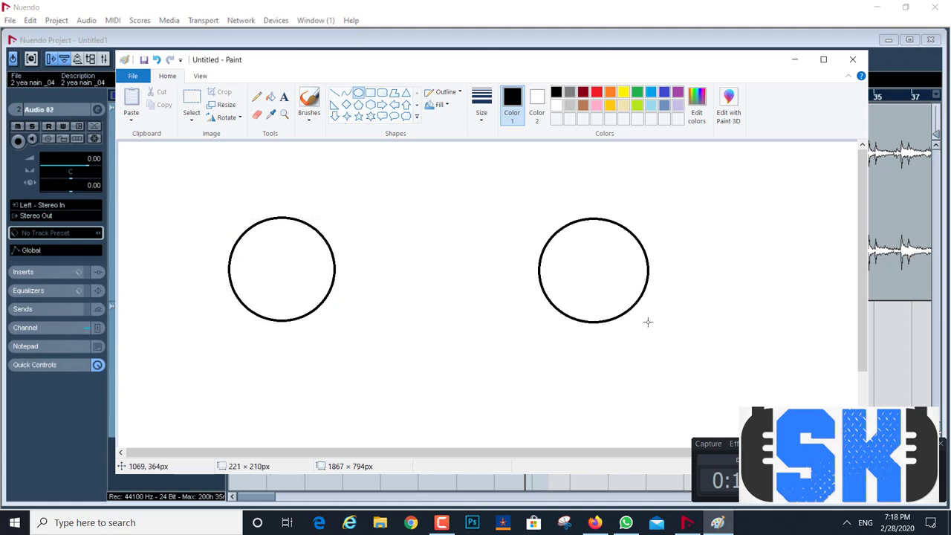
# Brush two lines converging downward from the underside of the right-hand circle to form a microphone handle.
pyautogui.click(309, 98)
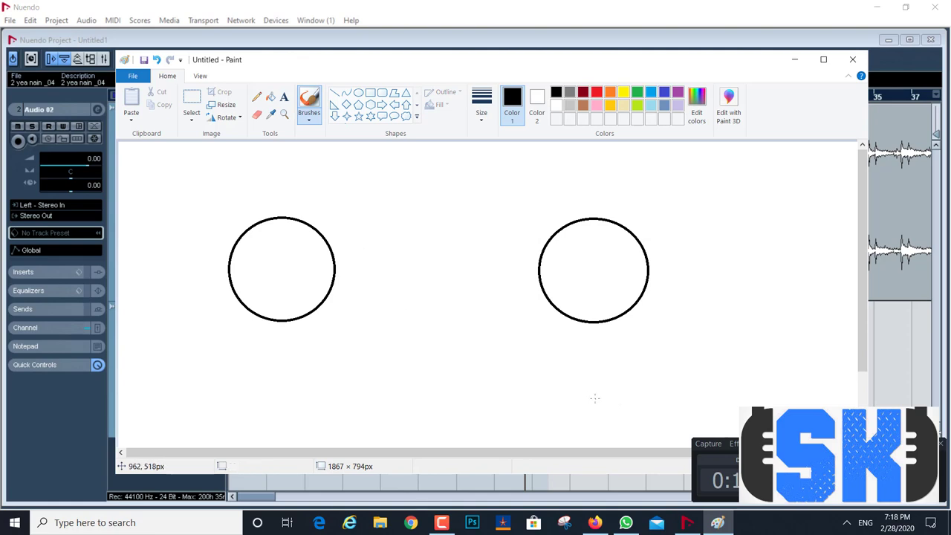
pyautogui.moveTo(595, 398); pyautogui.dragTo(565, 308)
pyautogui.moveTo(605, 399); pyautogui.dragTo(625, 313)
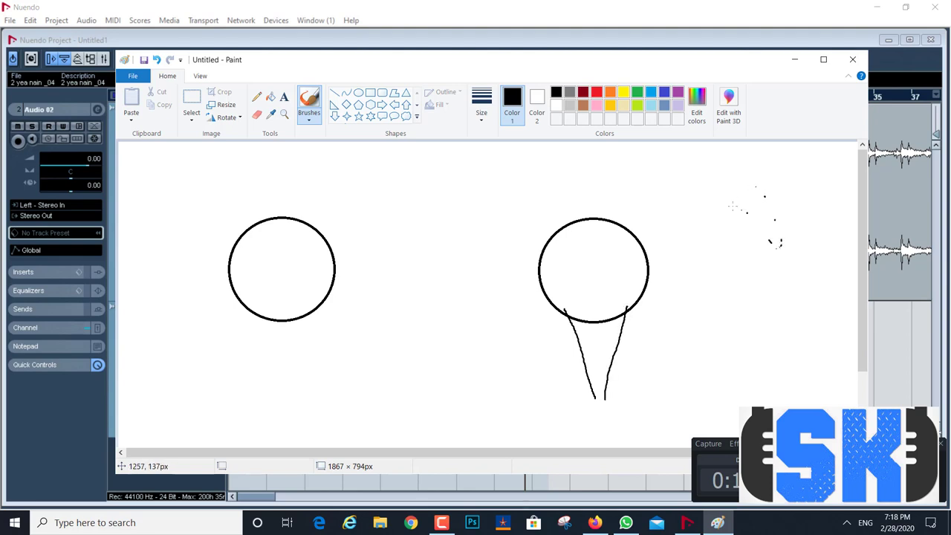
# Brush a broken arc of dots and dashes above the microphone sketch and a closed outline around the left-hand circle.
pyautogui.moveTo(726, 201); pyautogui.dragTo(714, 199)
pyautogui.moveTo(675, 182); pyautogui.dragTo(598, 171)
pyautogui.click(636, 177)
pyautogui.moveTo(500, 191); pyautogui.dragTo(489, 209)
pyautogui.moveTo(312, 393)
pyautogui.mouseDown()
pyautogui.moveTo(263, 373)
pyautogui.moveTo(165, 220)
pyautogui.moveTo(223, 148)
pyautogui.moveTo(347, 177)
pyautogui.moveTo(385, 291)
pyautogui.moveTo(353, 366)
pyautogui.moveTo(302, 394)
pyautogui.mouseUp()
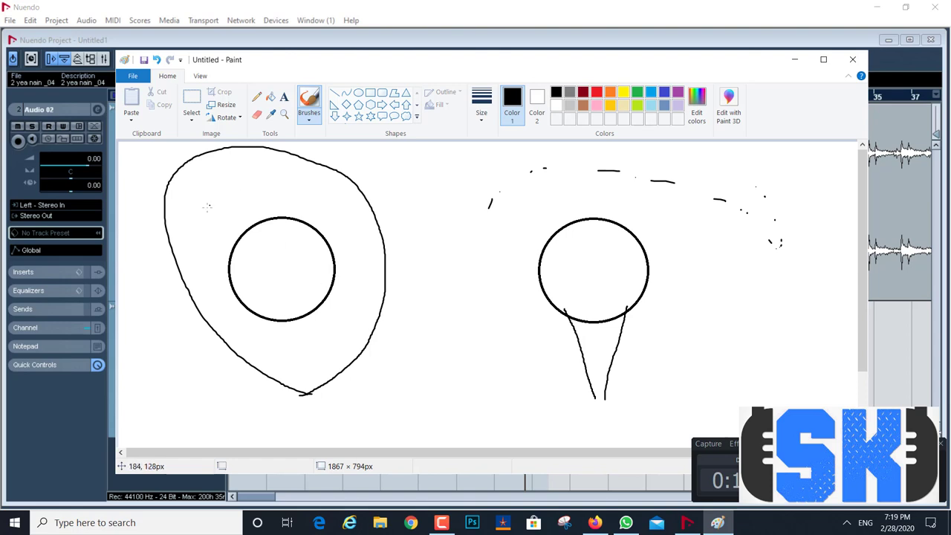
# Switch to Firefox, search Google for "road nt2a frequency response" and rerun the search with the spelling "rode nt2a frequency response".
pyautogui.click(596, 522)
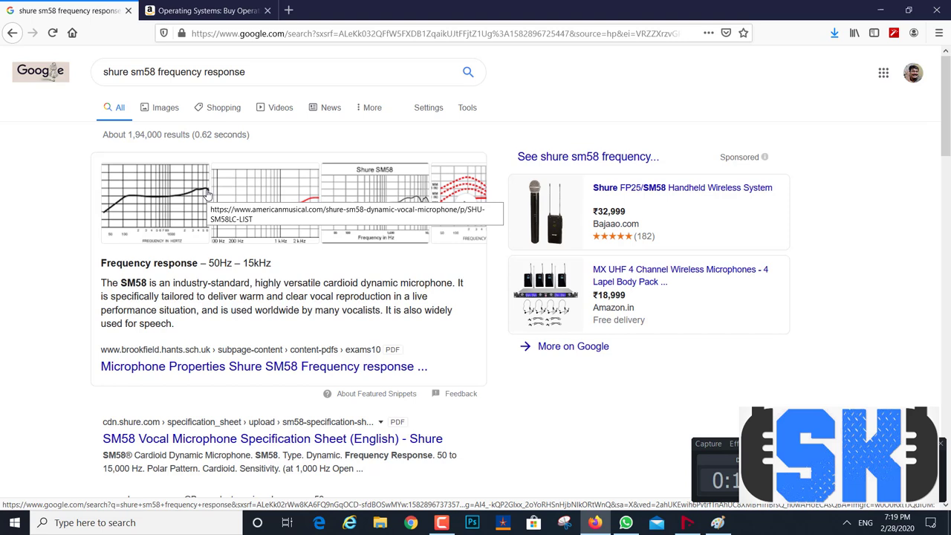
pyautogui.tripleClick(155, 71)
pyautogui.click(154, 71)
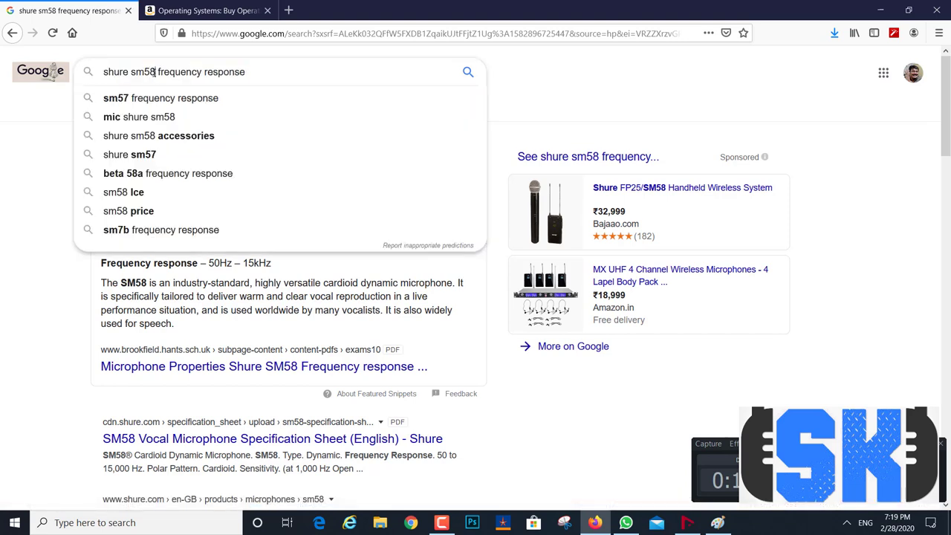
pyautogui.moveTo(154, 71); pyautogui.dragTo(99, 73)
pyautogui.write('r')
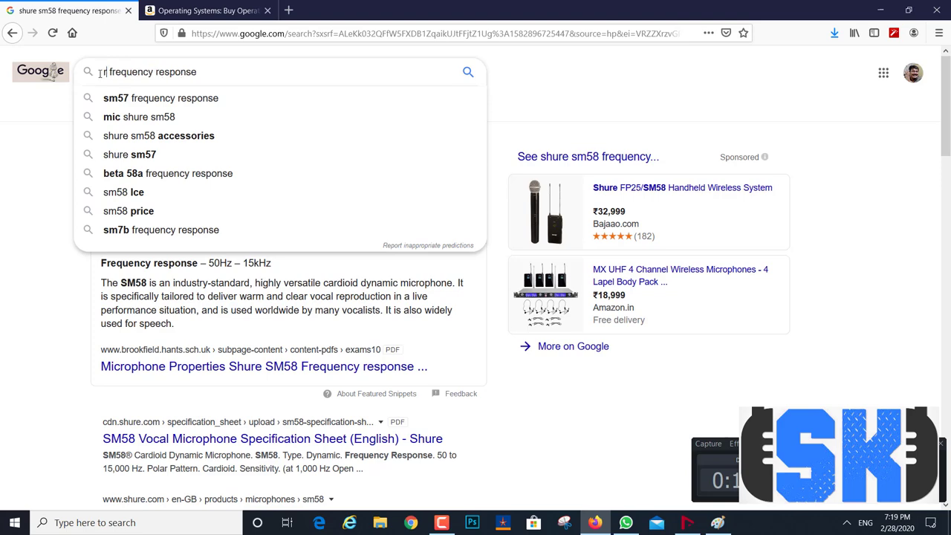
pyautogui.write('oad')
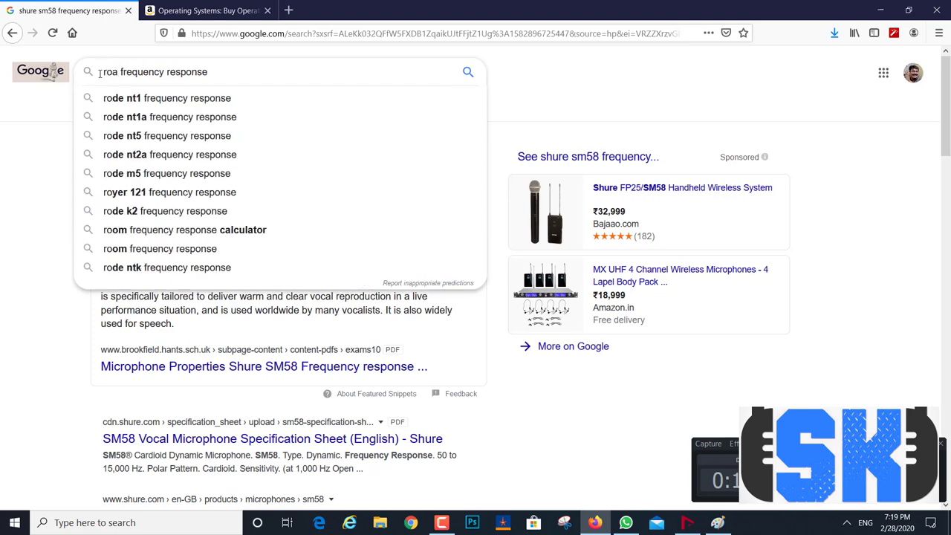
pyautogui.write(' n')
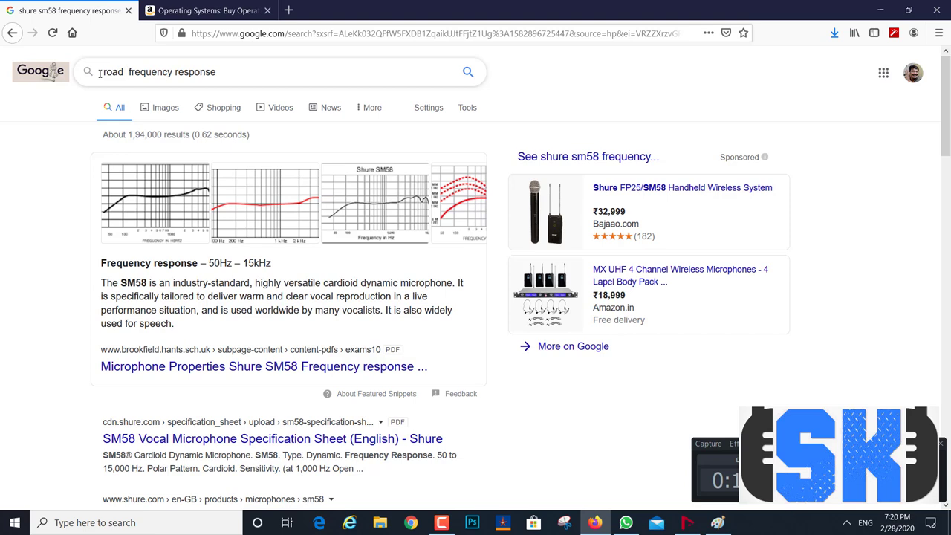
pyautogui.write('t')
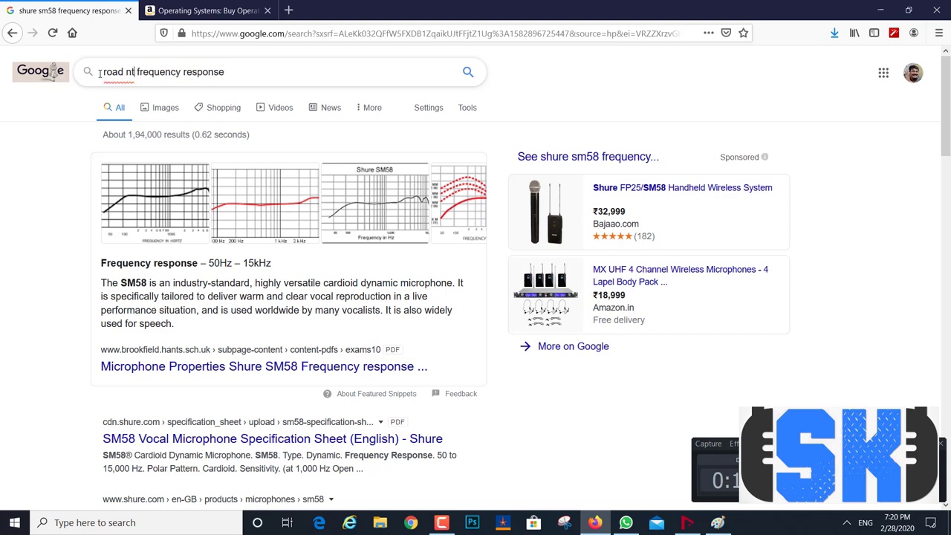
pyautogui.write('2a')
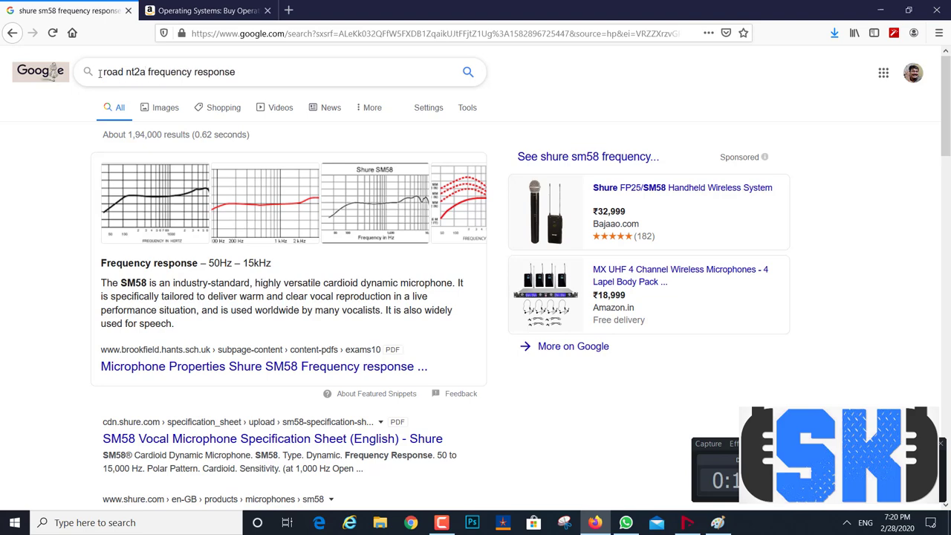
pyautogui.press('Return')
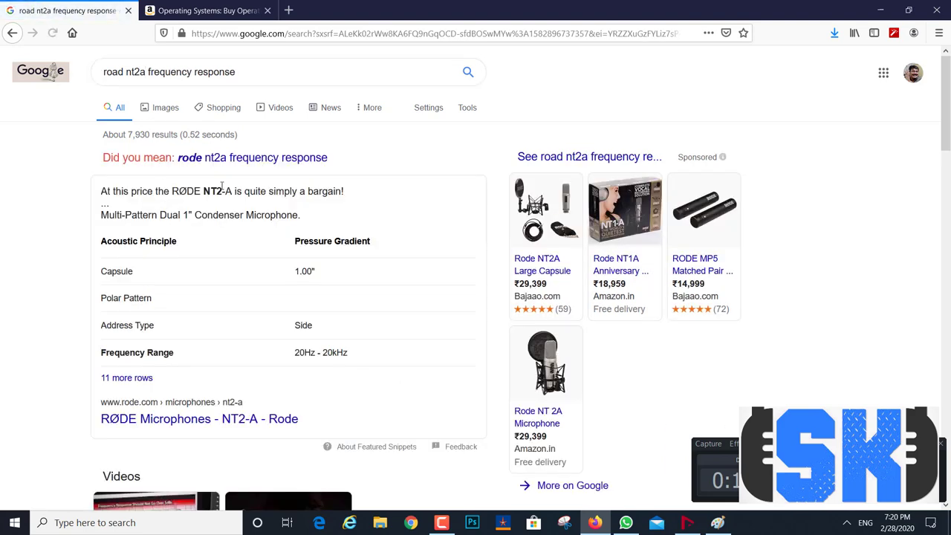
pyautogui.click(245, 159)
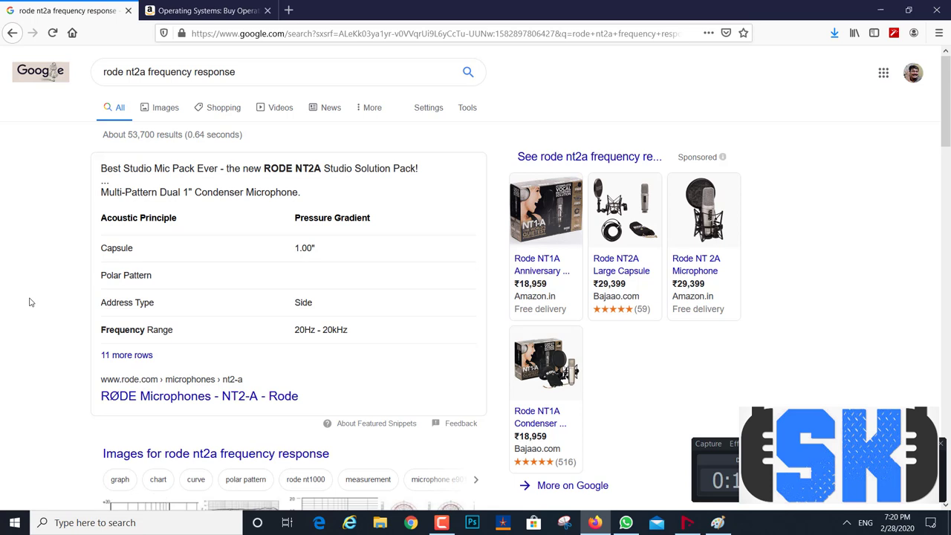
# Switch to Paint and delete the circles, microphone handle, dashed arc and outline to clear the canvas.
pyautogui.click(718, 523)
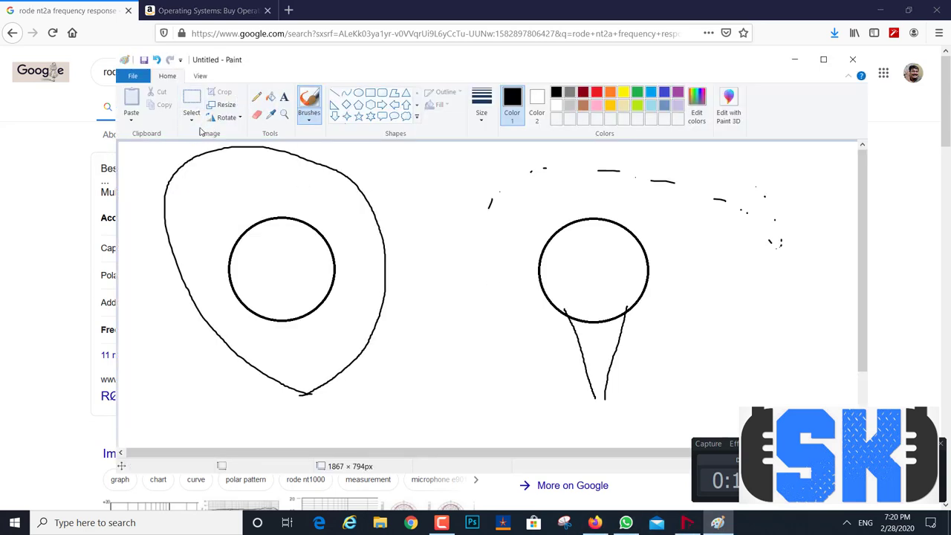
pyautogui.click(191, 101)
pyautogui.moveTo(130, 144); pyautogui.dragTo(240, 264)
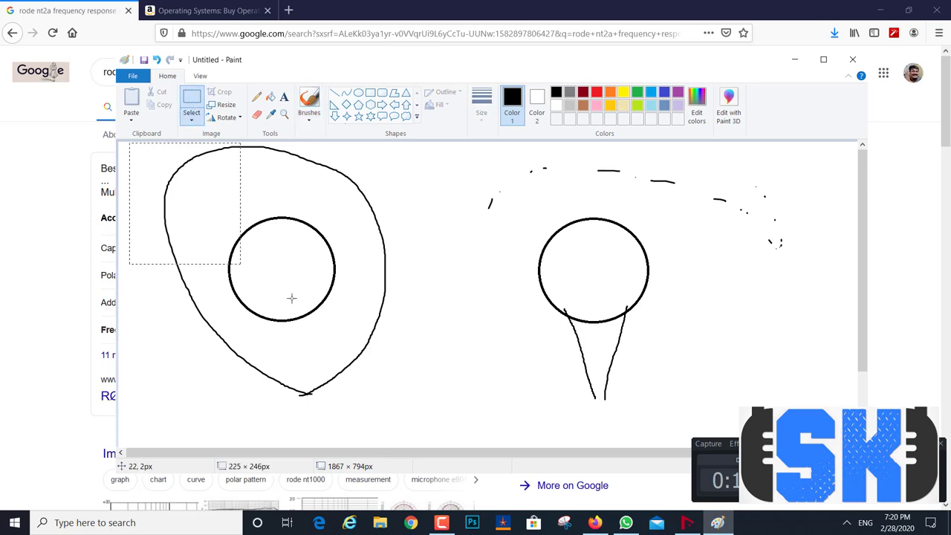
pyautogui.moveTo(292, 298); pyautogui.dragTo(816, 418)
pyautogui.press('Delete')
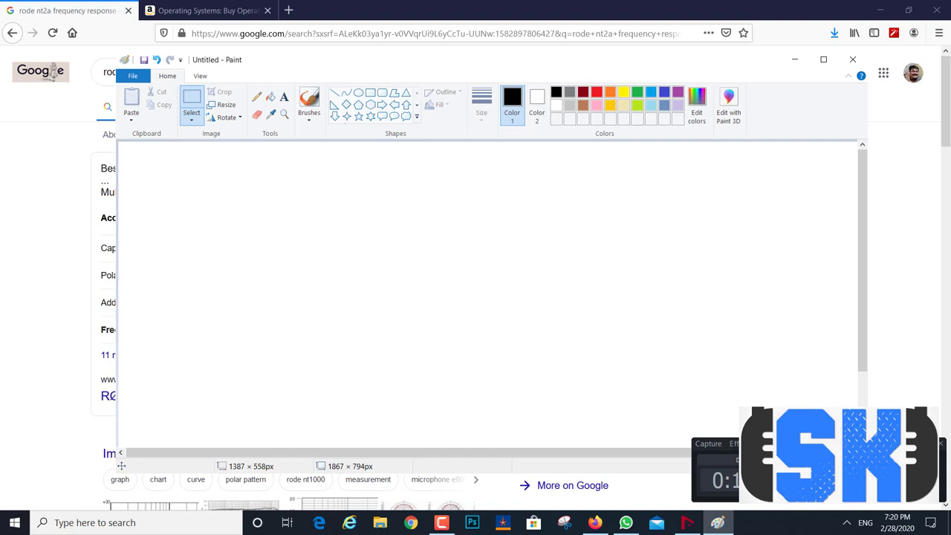
# Brush a horizontal double-headed arrow between a handwritten 20, with an H above it, and a handwritten 20KHz.
pyautogui.click(309, 100)
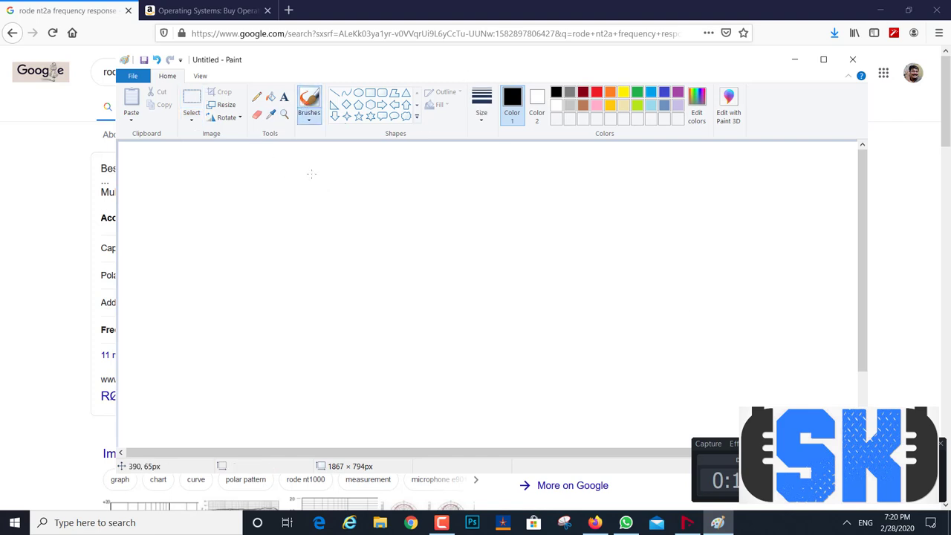
pyautogui.moveTo(269, 232)
pyautogui.mouseDown()
pyautogui.moveTo(278, 253)
pyautogui.moveTo(314, 249)
pyautogui.moveTo(312, 218)
pyautogui.moveTo(540, 230)
pyautogui.moveTo(512, 258)
pyautogui.mouseUp()
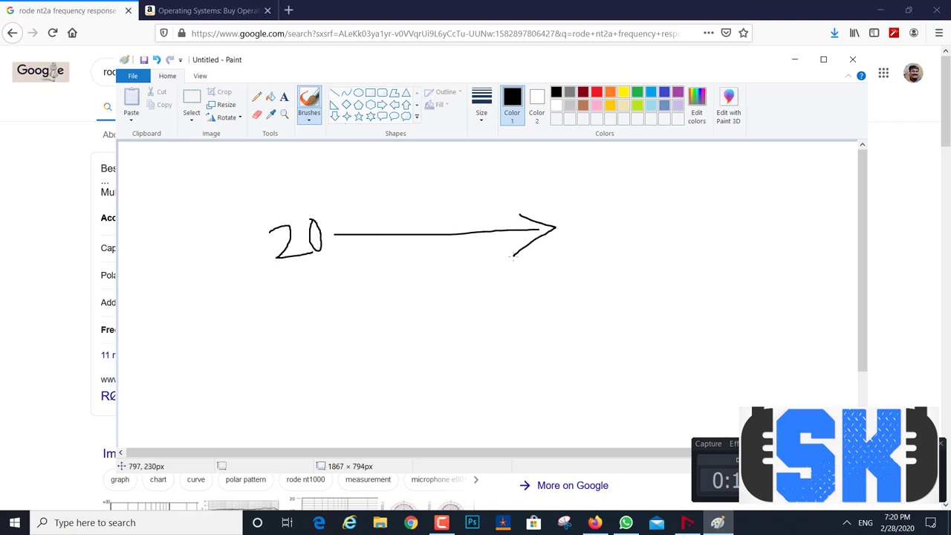
pyautogui.moveTo(351, 220)
pyautogui.mouseDown()
pyautogui.moveTo(333, 234)
pyautogui.moveTo(363, 258)
pyautogui.mouseUp()
pyautogui.moveTo(288, 176)
pyautogui.mouseDown()
pyautogui.moveTo(300, 197)
pyautogui.moveTo(312, 192)
pyautogui.moveTo(303, 183)
pyautogui.mouseUp()
pyautogui.moveTo(300, 178); pyautogui.dragTo(316, 172)
pyautogui.moveTo(573, 220)
pyautogui.mouseDown()
pyautogui.moveTo(607, 232)
pyautogui.moveTo(615, 224)
pyautogui.moveTo(610, 209)
pyautogui.moveTo(631, 228)
pyautogui.moveTo(627, 217)
pyautogui.moveTo(662, 221)
pyautogui.mouseUp()
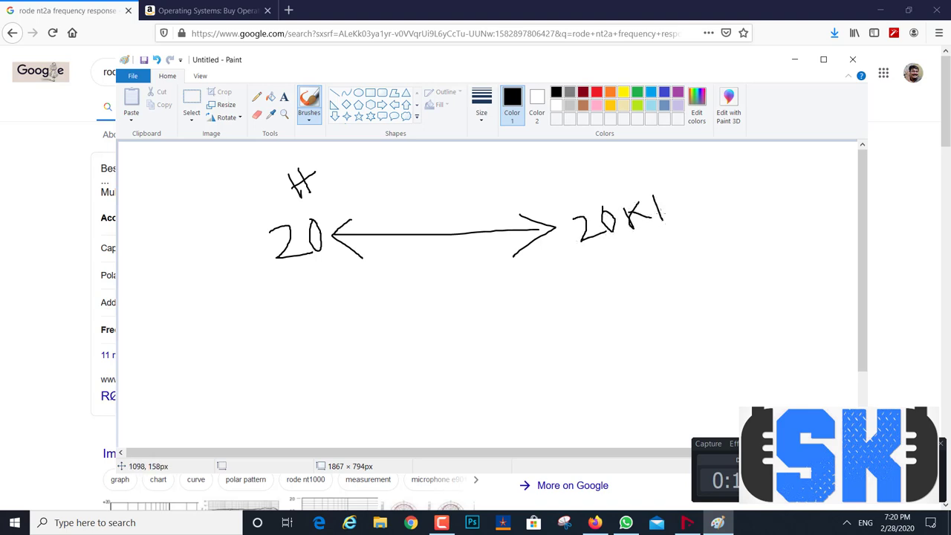
pyautogui.moveTo(666, 185)
pyautogui.mouseDown()
pyautogui.moveTo(673, 212)
pyautogui.moveTo(679, 195)
pyautogui.moveTo(703, 214)
pyautogui.mouseUp()
# Brush a handwritten 3 and 35 below the first range and join them with a shorter double-headed arrow.
pyautogui.moveTo(430, 327)
pyautogui.mouseDown()
pyautogui.moveTo(460, 355)
pyautogui.moveTo(446, 362)
pyautogui.mouseUp()
pyautogui.moveTo(560, 299)
pyautogui.mouseDown()
pyautogui.moveTo(582, 321)
pyautogui.moveTo(569, 327)
pyautogui.moveTo(598, 308)
pyautogui.moveTo(593, 320)
pyautogui.mouseUp()
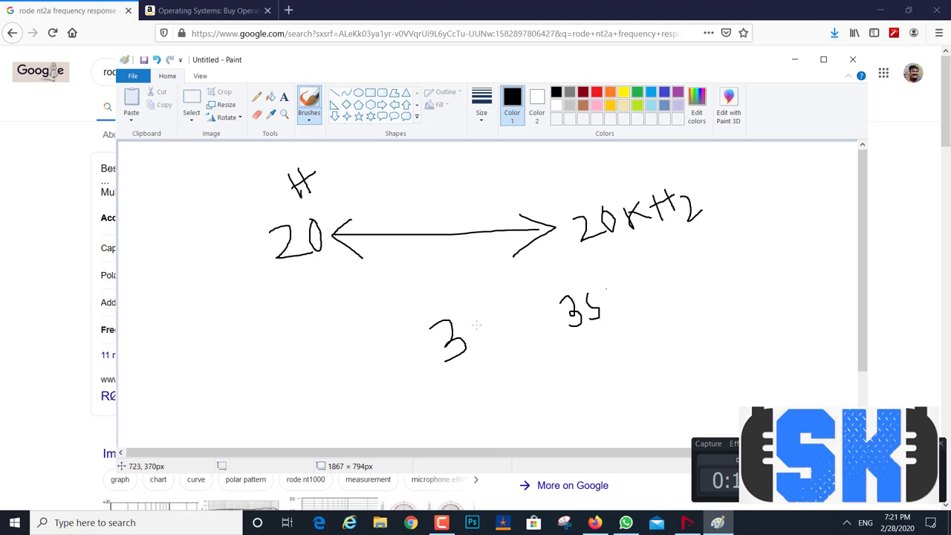
pyautogui.moveTo(477, 326)
pyautogui.mouseDown()
pyautogui.moveTo(556, 307)
pyautogui.moveTo(545, 334)
pyautogui.mouseUp()
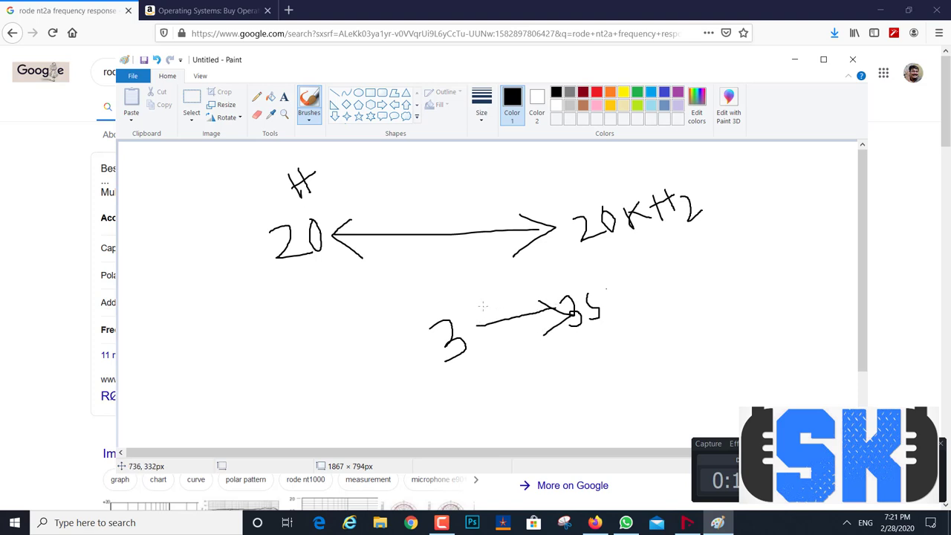
pyautogui.moveTo(483, 306)
pyautogui.mouseDown()
pyautogui.moveTo(472, 328)
pyautogui.moveTo(502, 346)
pyautogui.mouseUp()
# Underline the 20 and mark its arrow with two vertical dividers, an arc between them and an oval on either side.
pyautogui.moveTo(317, 262); pyautogui.dragTo(271, 266)
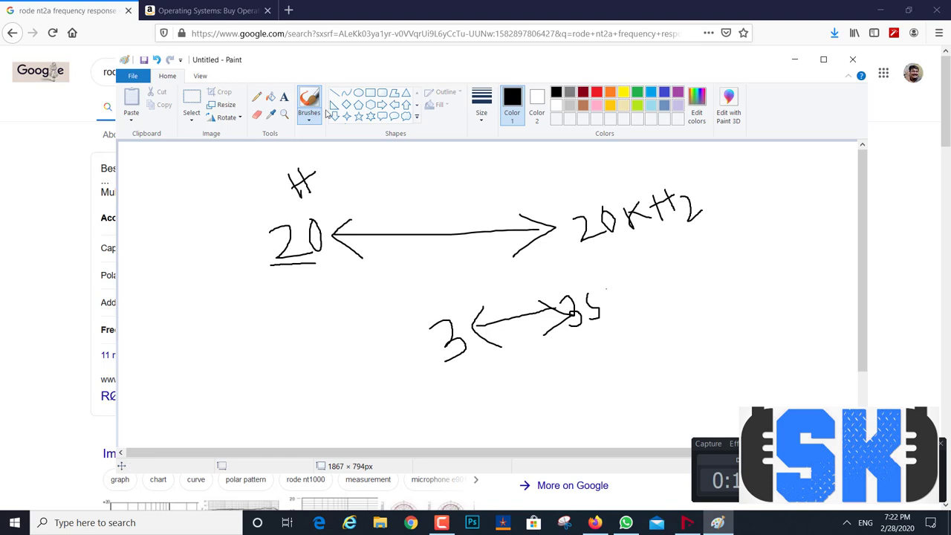
pyautogui.moveTo(394, 214)
pyautogui.mouseDown()
pyautogui.moveTo(393, 256)
pyautogui.moveTo(436, 213)
pyautogui.moveTo(455, 235)
pyautogui.moveTo(455, 260)
pyautogui.mouseUp()
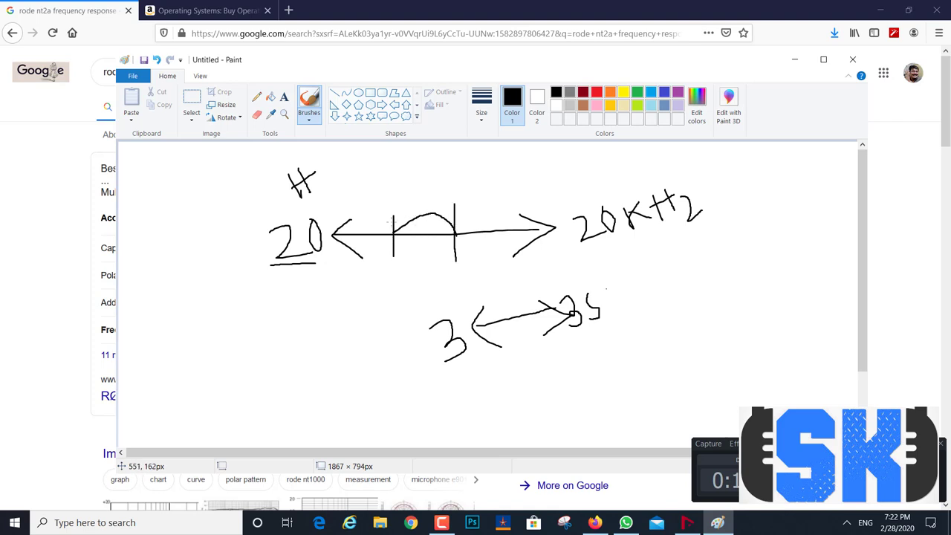
pyautogui.moveTo(388, 246)
pyautogui.mouseDown()
pyautogui.moveTo(348, 253)
pyautogui.moveTo(357, 220)
pyautogui.moveTo(388, 229)
pyautogui.moveTo(392, 250)
pyautogui.mouseUp()
pyautogui.moveTo(455, 234)
pyautogui.mouseDown()
pyautogui.moveTo(470, 215)
pyautogui.moveTo(523, 209)
pyautogui.moveTo(520, 243)
pyautogui.moveTo(463, 242)
pyautogui.mouseUp()
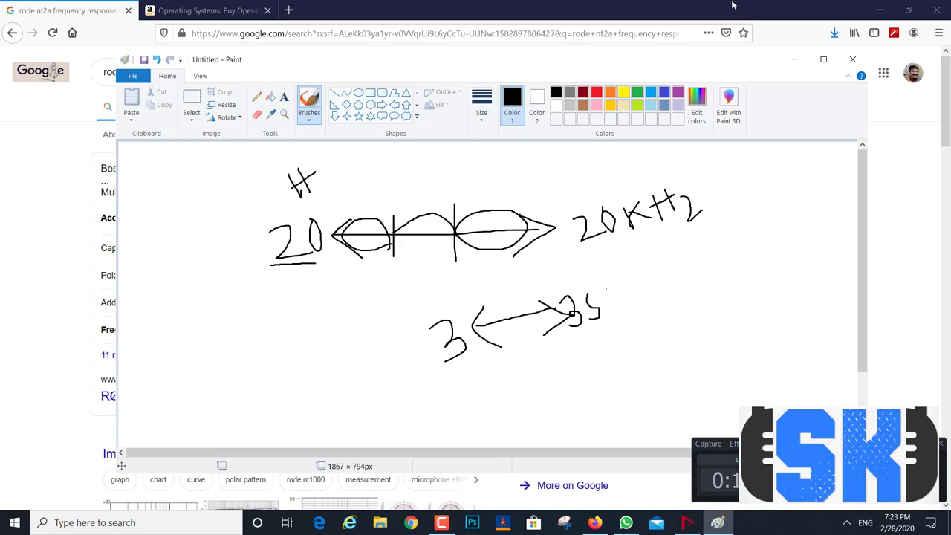
# Return to Nuendo, open the Audio 02 channel settings and boost EQ band 2 to 8.4 dB at 14207 Hz.
pyautogui.click(879, 10)
pyautogui.click(795, 60)
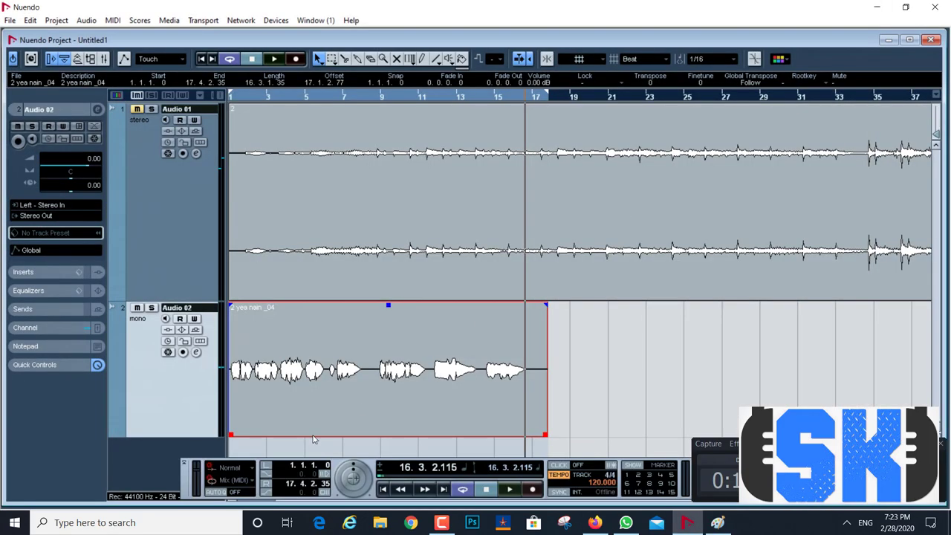
pyautogui.click(196, 352)
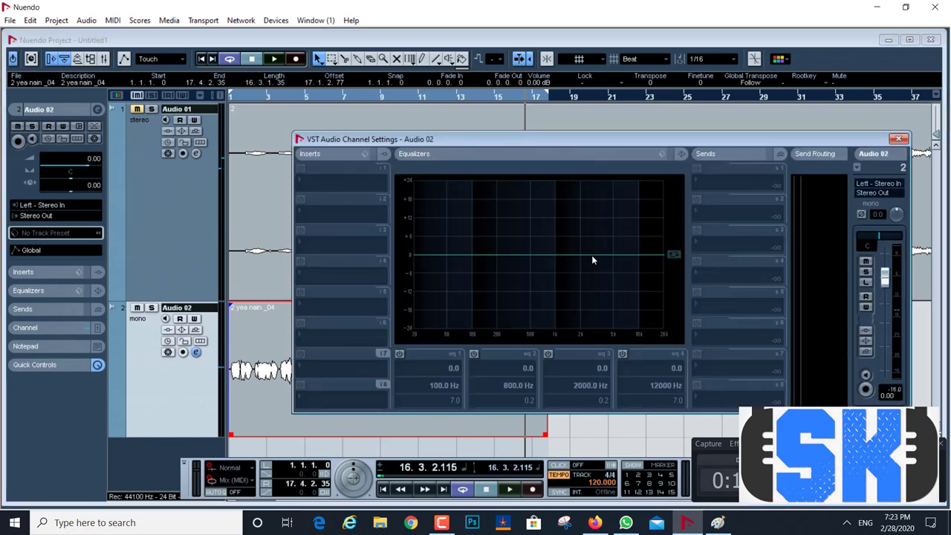
pyautogui.moveTo(592, 256); pyautogui.dragTo(652, 232)
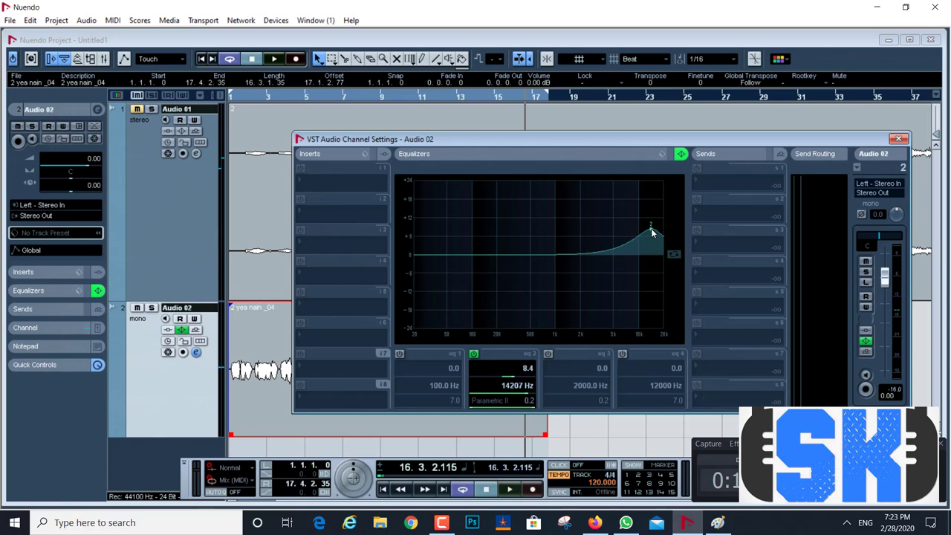
# Play the vocal to hear the EQ boost, stop playback, and set EQ band 2 to 5.6 dB at 15475 Hz.
pyautogui.press('space')
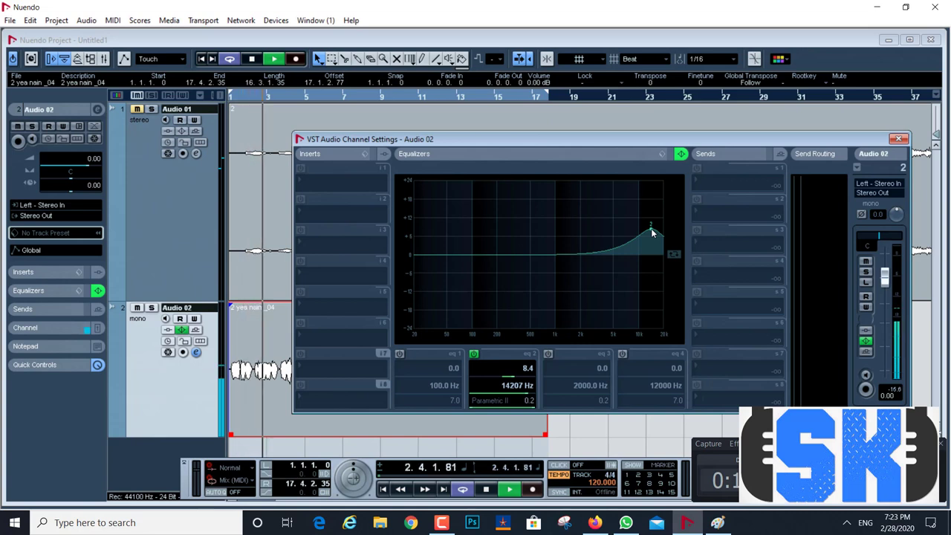
pyautogui.press('space')
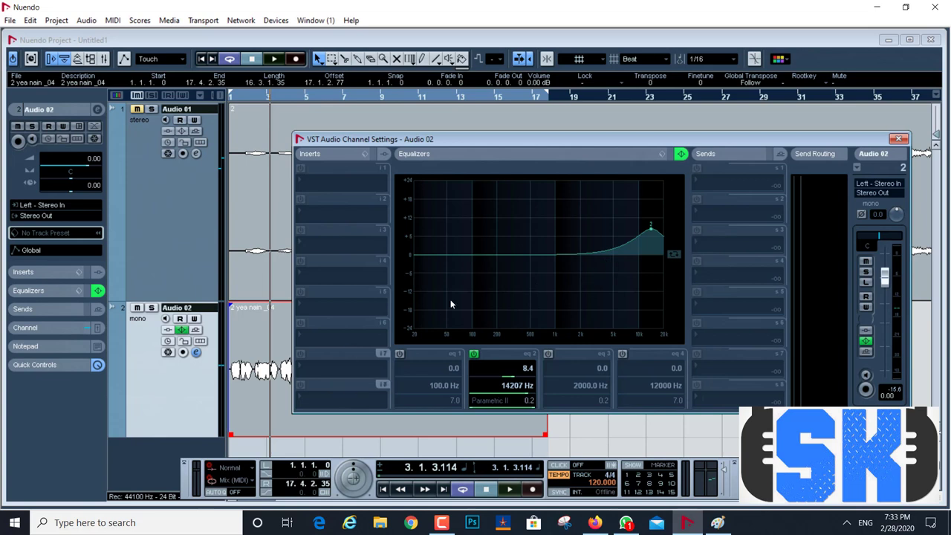
pyautogui.moveTo(652, 231)
pyautogui.mouseDown()
pyautogui.moveTo(645, 235)
pyautogui.moveTo(654, 240)
pyautogui.mouseUp()
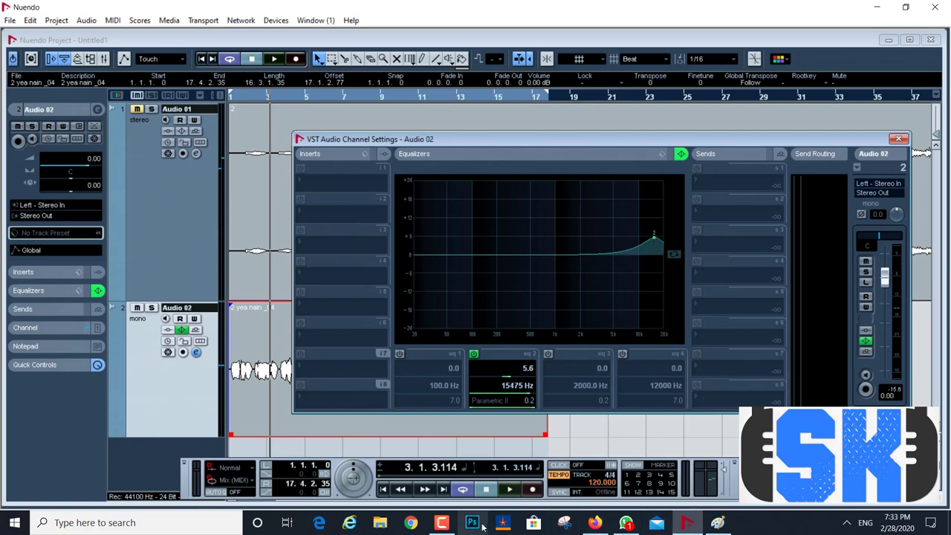
# Switch off EQ band 2 on Audio 02 and close the channel settings.
pyautogui.click(442, 523)
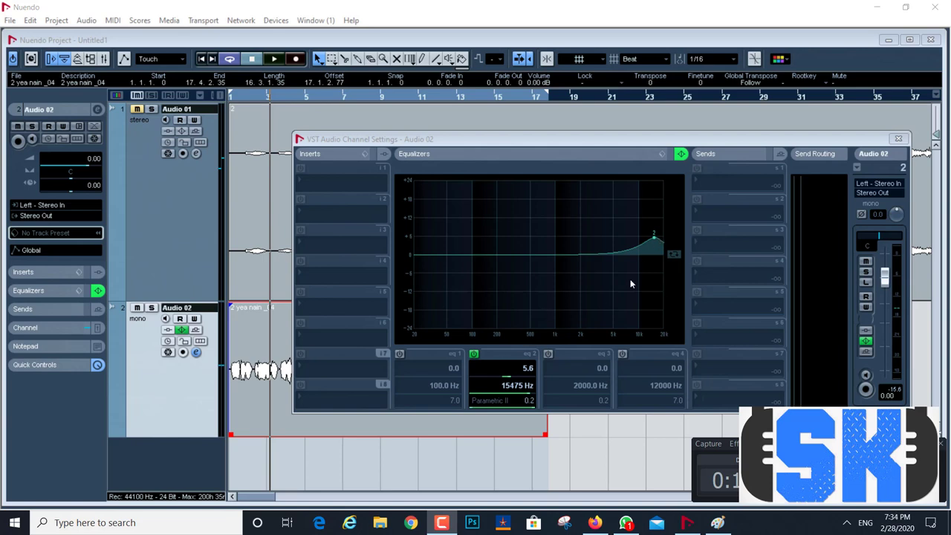
pyautogui.click(479, 358)
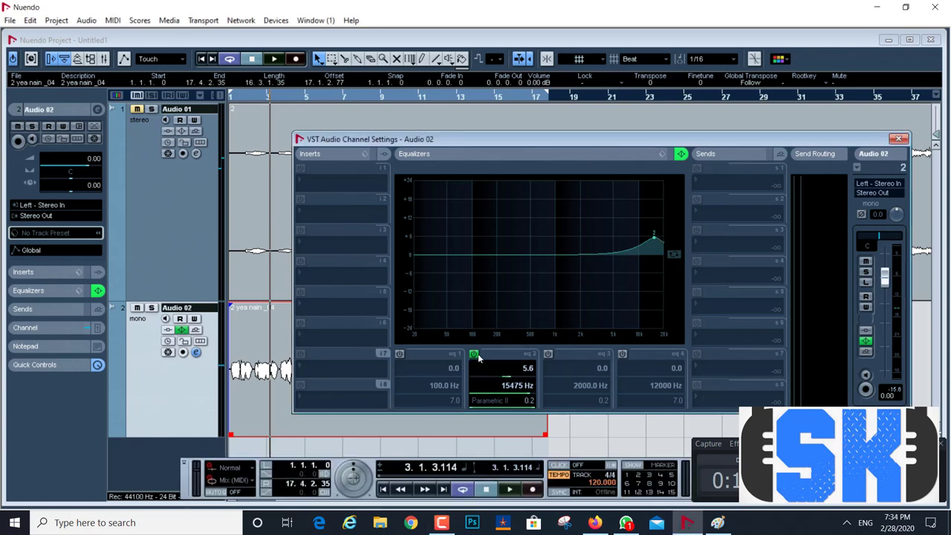
pyautogui.click(476, 355)
pyautogui.click(899, 139)
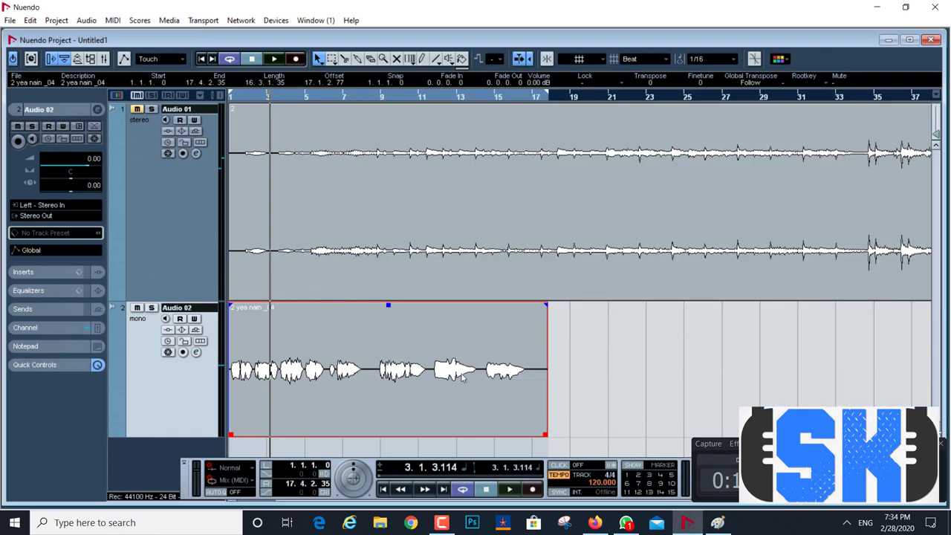
pyautogui.click(896, 479)
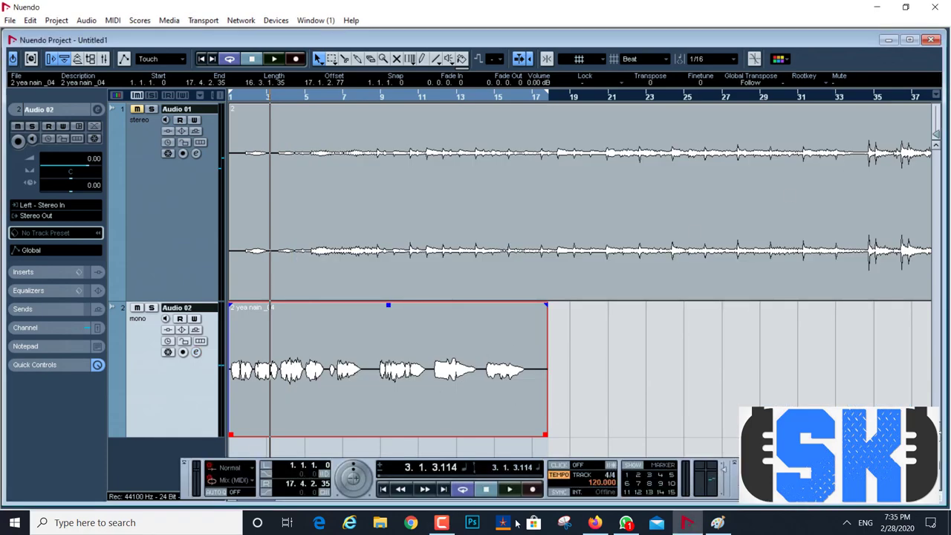
pyautogui.click(443, 524)
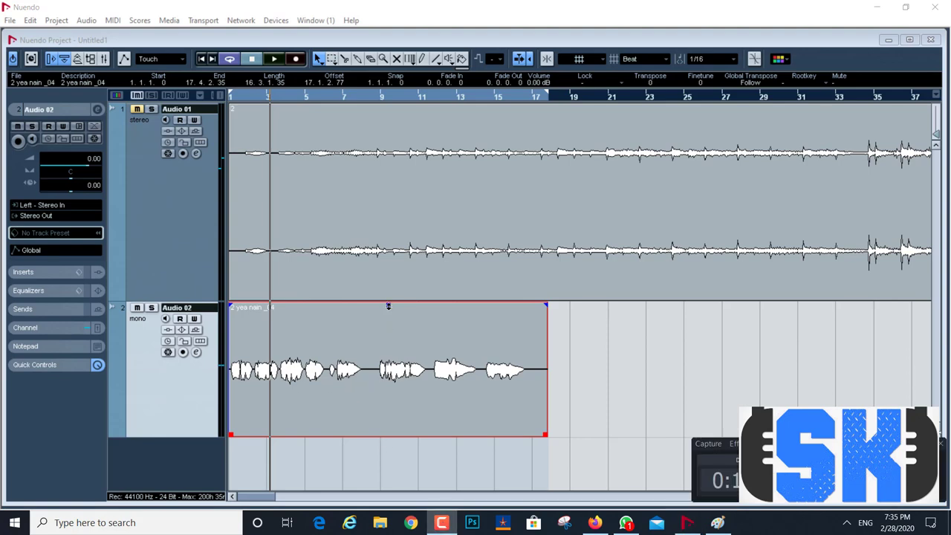
pyautogui.click(389, 272)
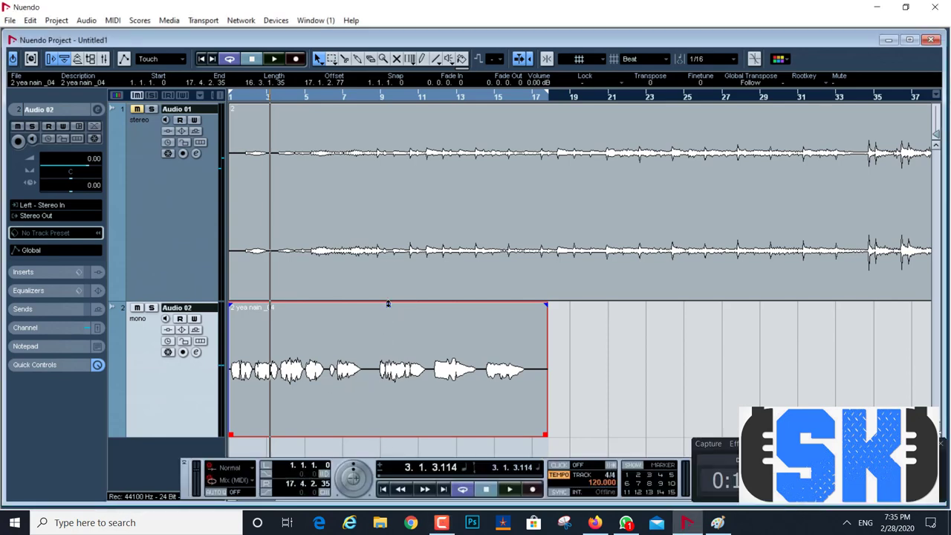
# Raise the volume of the vocal clip on the mono track to 11.80 dB, and lower it to 8.81 dB.
pyautogui.moveTo(388, 304); pyautogui.dragTo(391, 187)
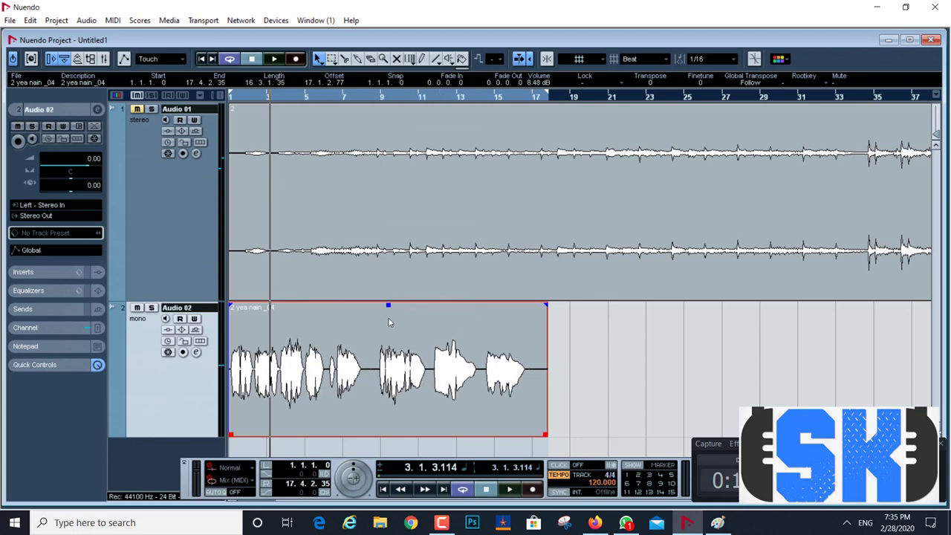
pyautogui.moveTo(388, 306); pyautogui.dragTo(392, 142)
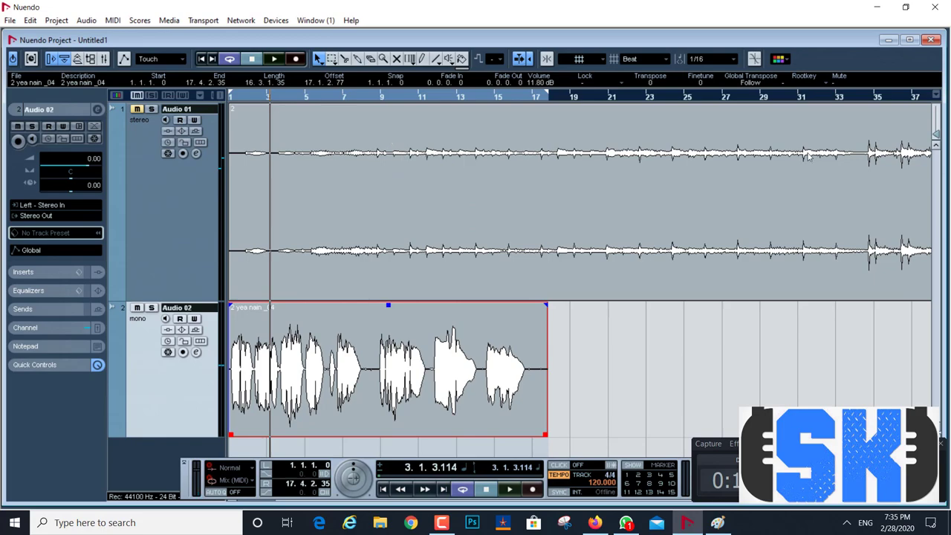
pyautogui.moveTo(937, 136)
pyautogui.mouseDown()
pyautogui.moveTo(937, 110)
pyautogui.moveTo(936, 144)
pyautogui.mouseUp()
pyautogui.moveTo(389, 305); pyautogui.dragTo(387, 452)
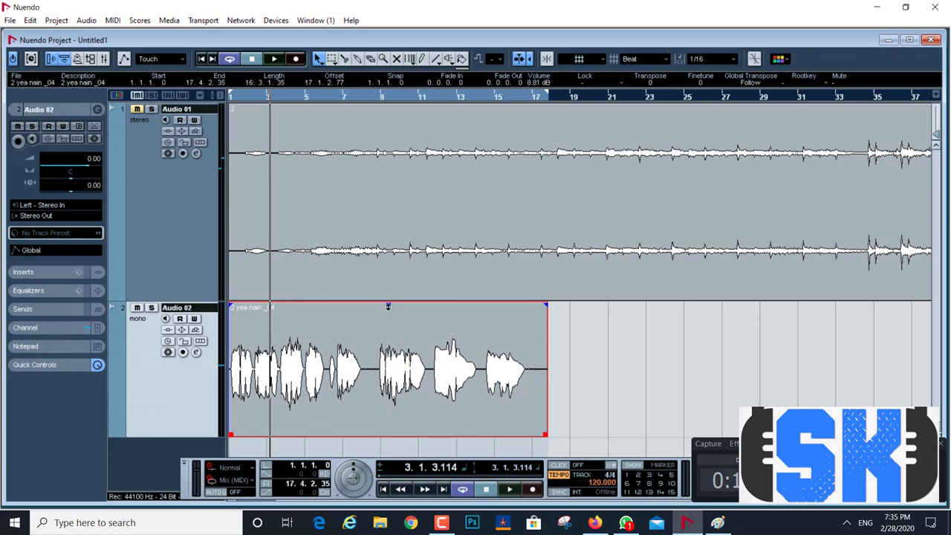
# Lower the vocal clip's volume on the mono track and set it to 0 dB.
pyautogui.moveTo(388, 308); pyautogui.dragTo(388, 331)
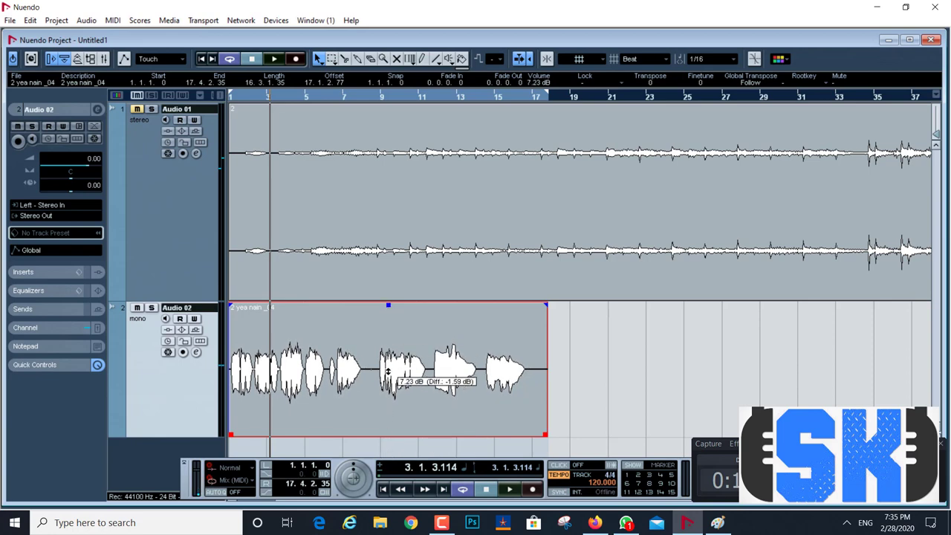
pyautogui.click(534, 83)
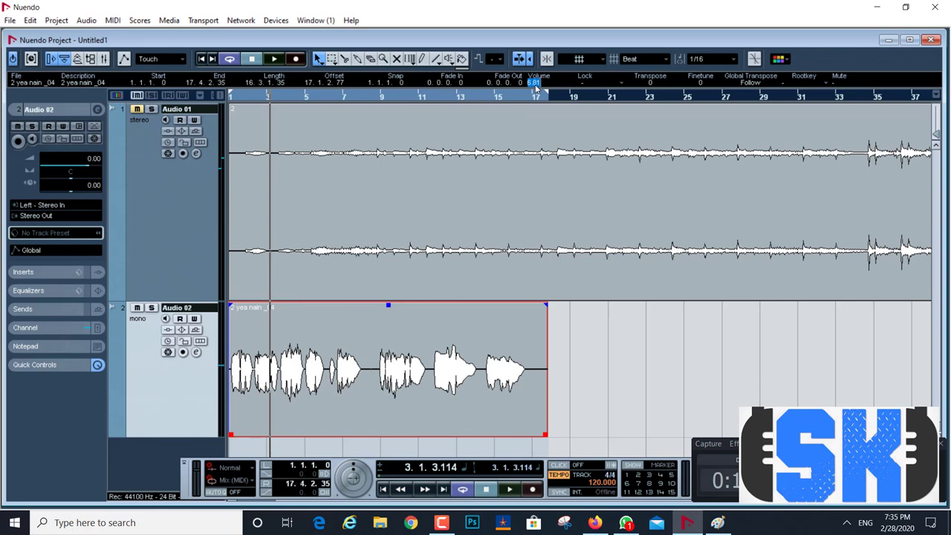
pyautogui.write('0')
pyautogui.press('Return')
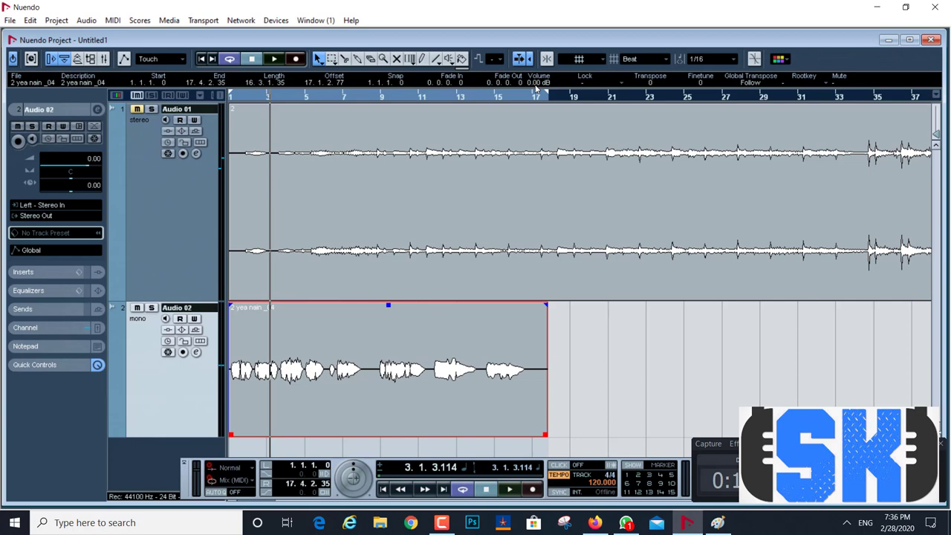
# Select the full range of the vocal clip on Audio 02 and process it with a 4.00 dB Gain.
pyautogui.click(332, 58)
pyautogui.click(362, 176)
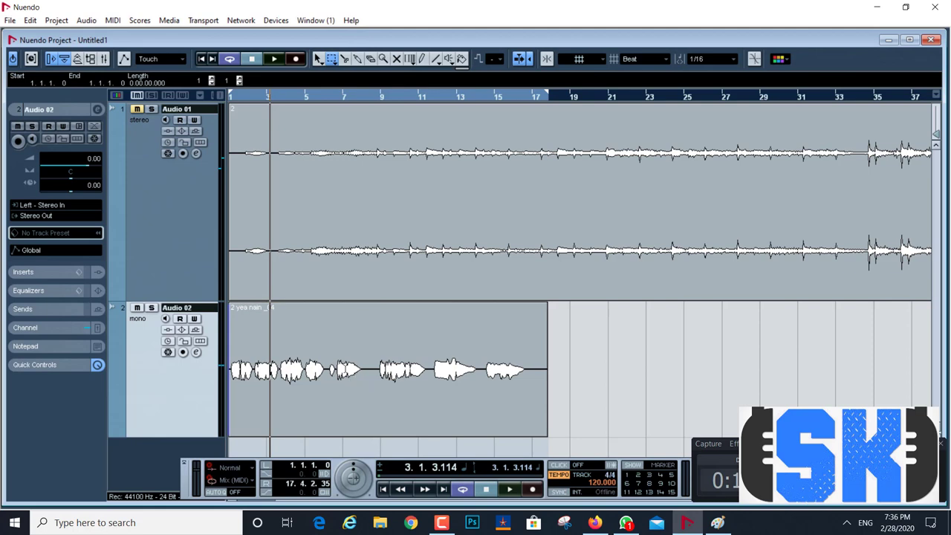
pyautogui.doubleClick(346, 368)
pyautogui.rightClick(348, 369)
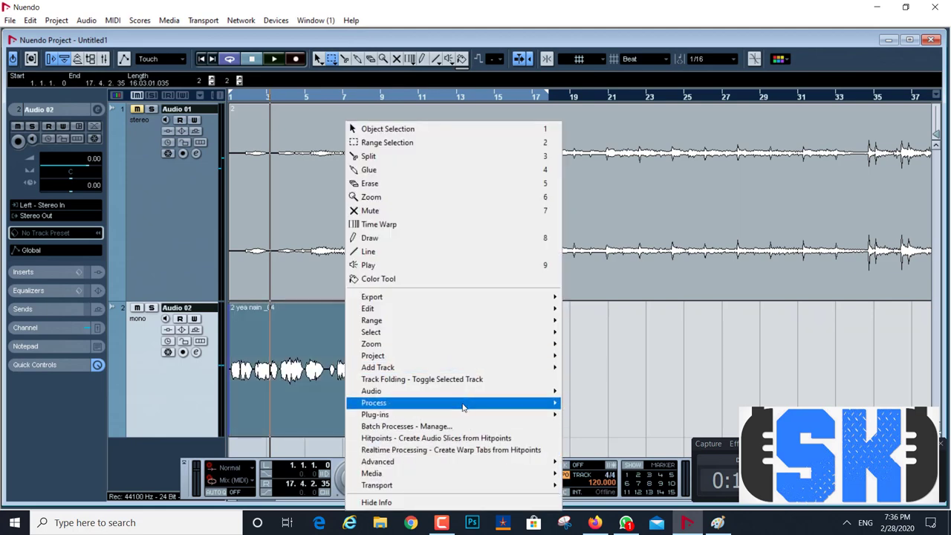
pyautogui.moveTo(465, 405)
pyautogui.click(589, 251)
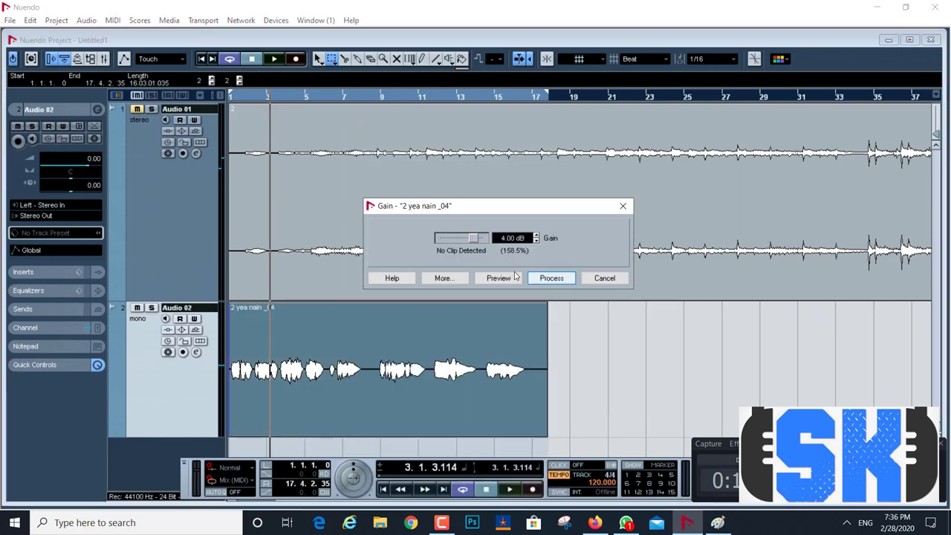
pyautogui.click(554, 282)
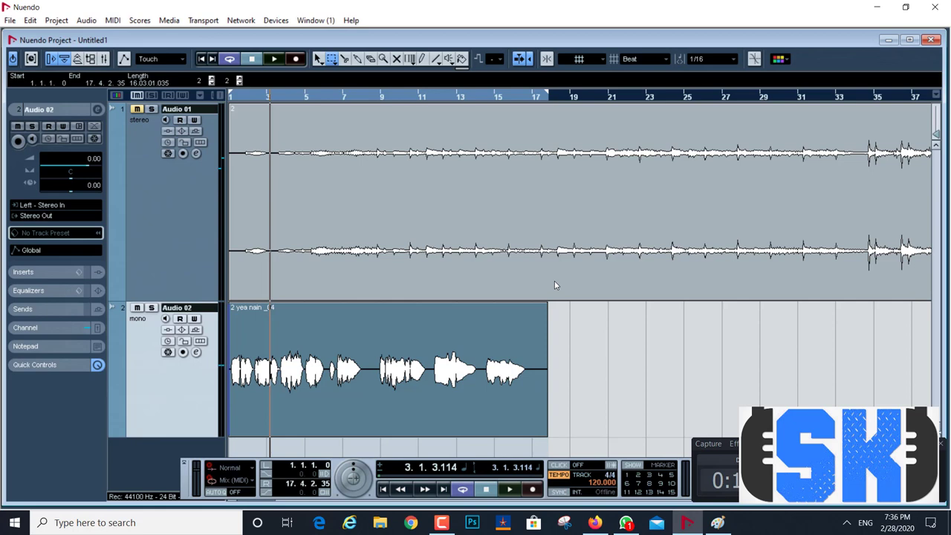
# Clear the range selection, play the gain-processed vocal from the start, and stop playback.
pyautogui.click(368, 370)
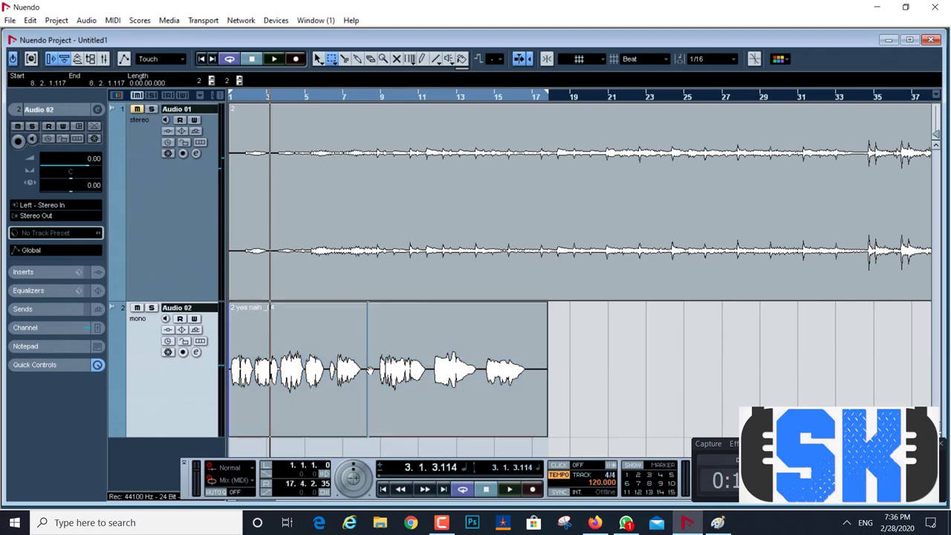
pyautogui.click(206, 59)
pyautogui.click(273, 59)
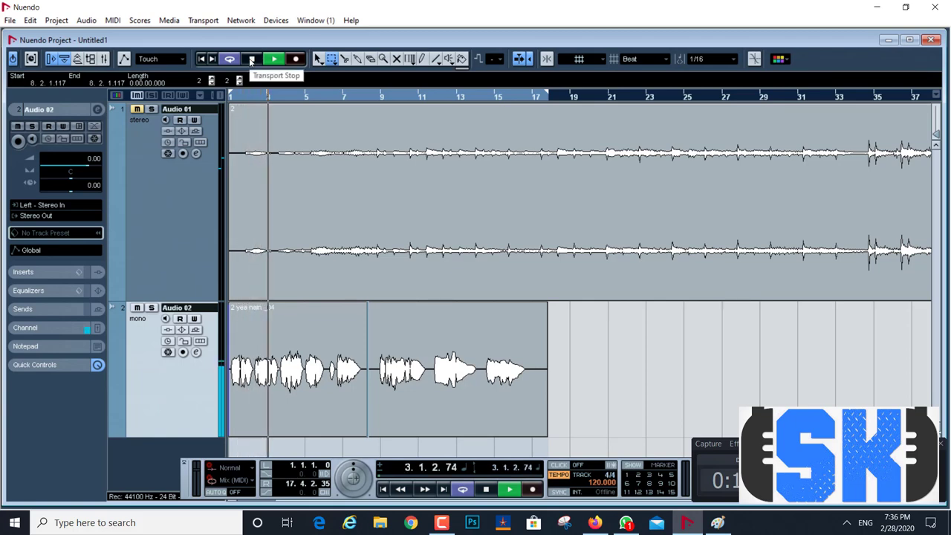
pyautogui.click(251, 60)
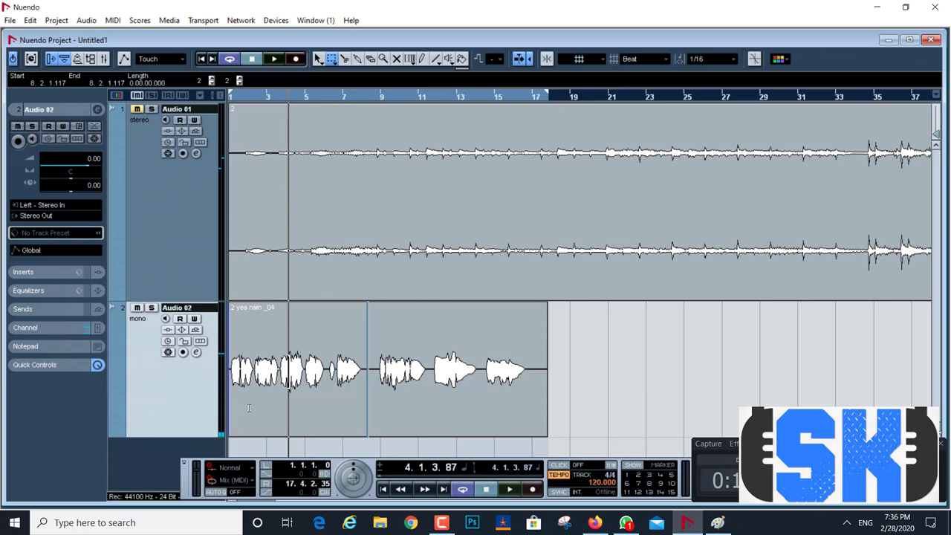
# Examine the quiet gap between vocal phrases before bar 4 by range-selecting it on Audio 02, and clear the selection.
pyautogui.press('h')
pyautogui.press('h')
pyautogui.press('h')
pyautogui.press('h')
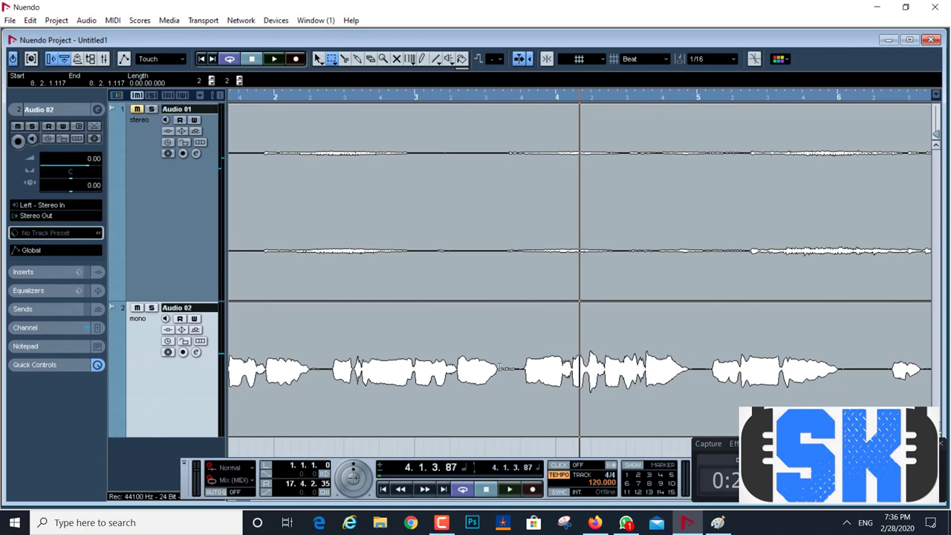
pyautogui.moveTo(499, 370); pyautogui.dragTo(524, 370)
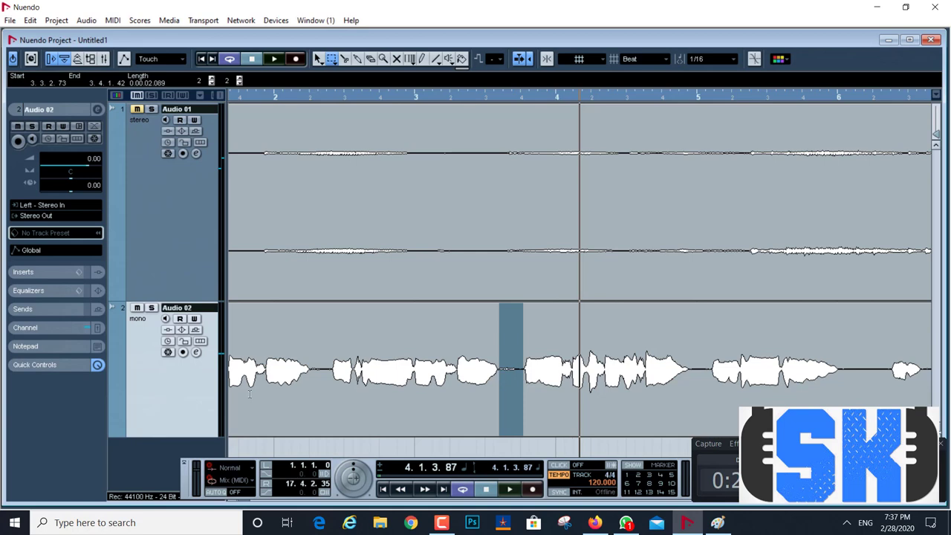
pyautogui.click(515, 372)
# Switch to Paint, sketch a small circle with a line beside it and a longer line beneath, and return to Nuendo.
pyautogui.click(718, 524)
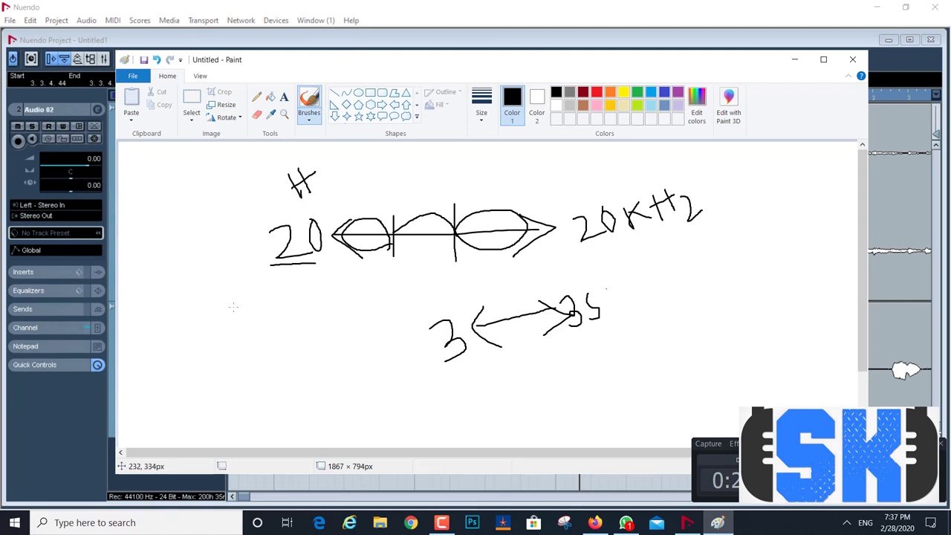
pyautogui.moveTo(232, 306)
pyautogui.mouseDown()
pyautogui.moveTo(235, 336)
pyautogui.moveTo(258, 311)
pyautogui.moveTo(233, 307)
pyautogui.moveTo(329, 309)
pyautogui.mouseUp()
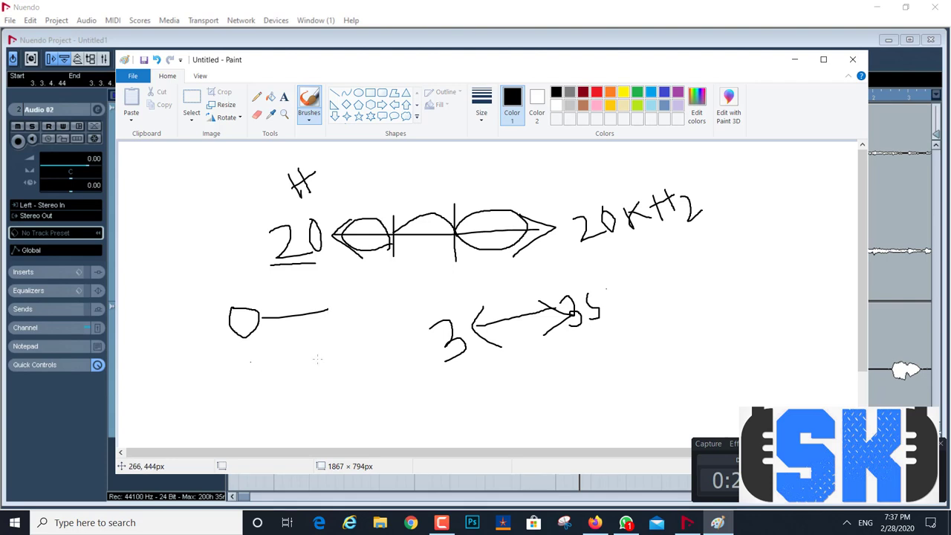
pyautogui.moveTo(250, 362); pyautogui.dragTo(428, 343)
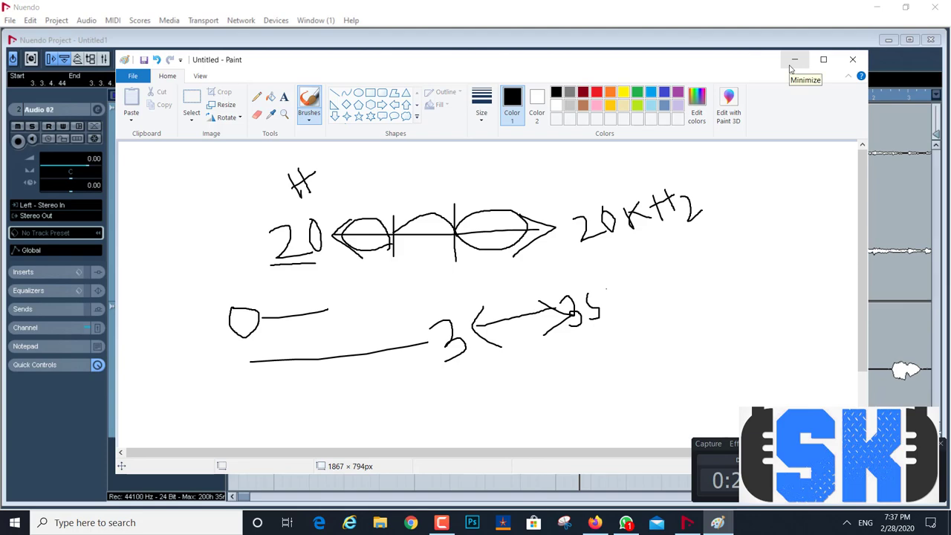
pyautogui.click(793, 65)
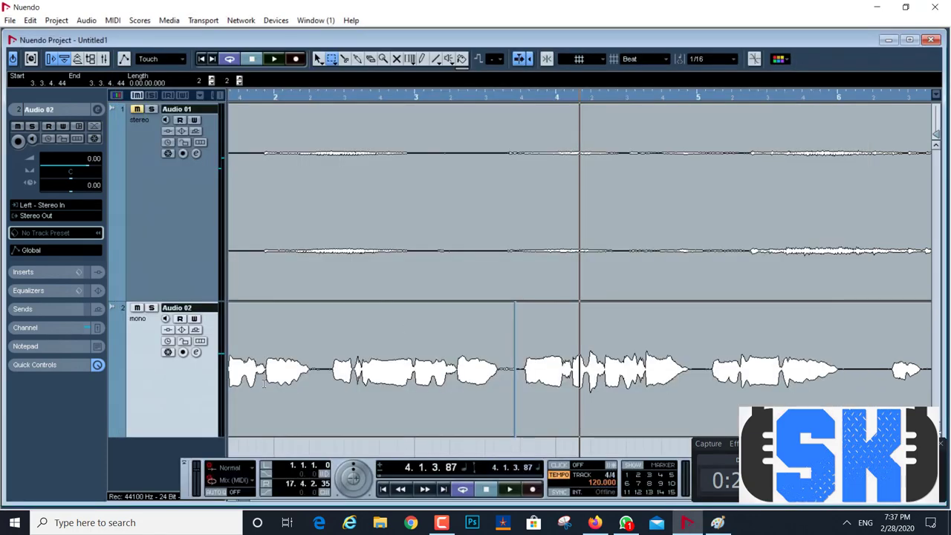
# Show the whole vocal clip on the mono track and select it with the Object Selection tool.
pyautogui.press('g')
pyautogui.press('g')
pyautogui.press('g')
pyautogui.press('g')
pyautogui.press('g')
pyautogui.press('g')
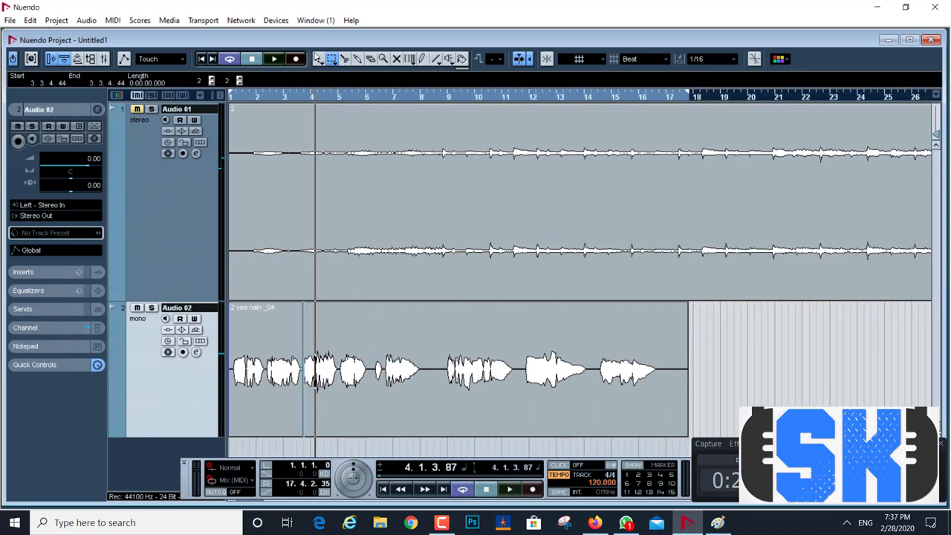
pyautogui.click(318, 59)
pyautogui.click(284, 328)
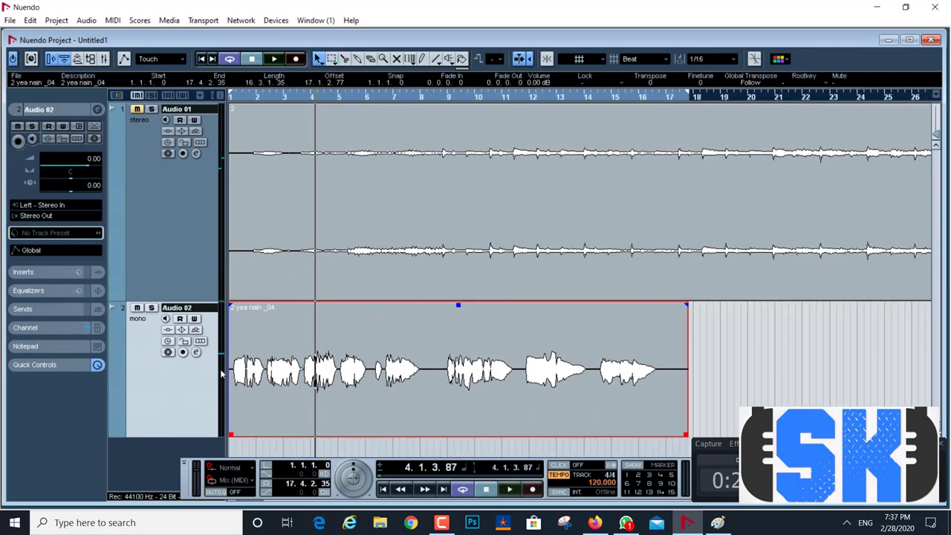
# Open the Audio 02 channel settings and load PAZ- Analyzer Stereo in the first insert slot.
pyautogui.click(198, 352)
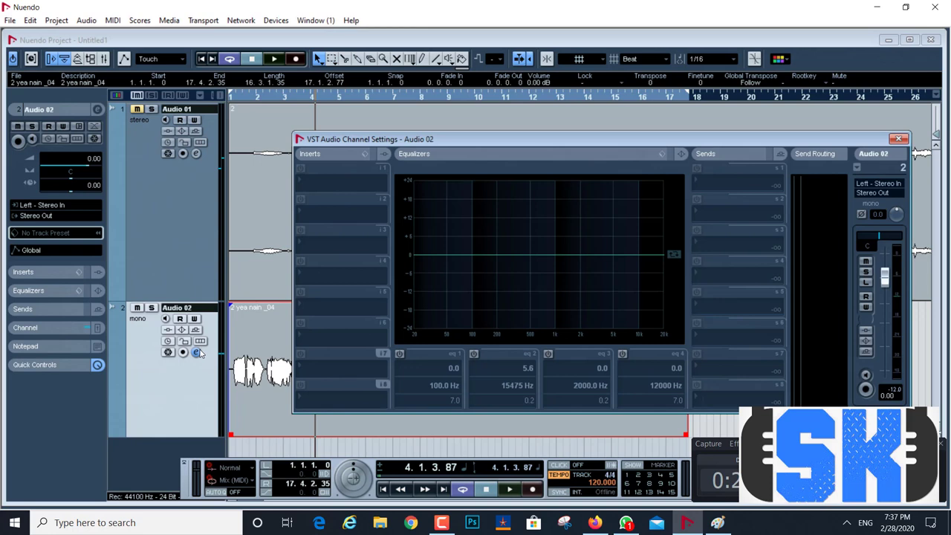
pyautogui.click(339, 187)
pyautogui.moveTo(359, 104)
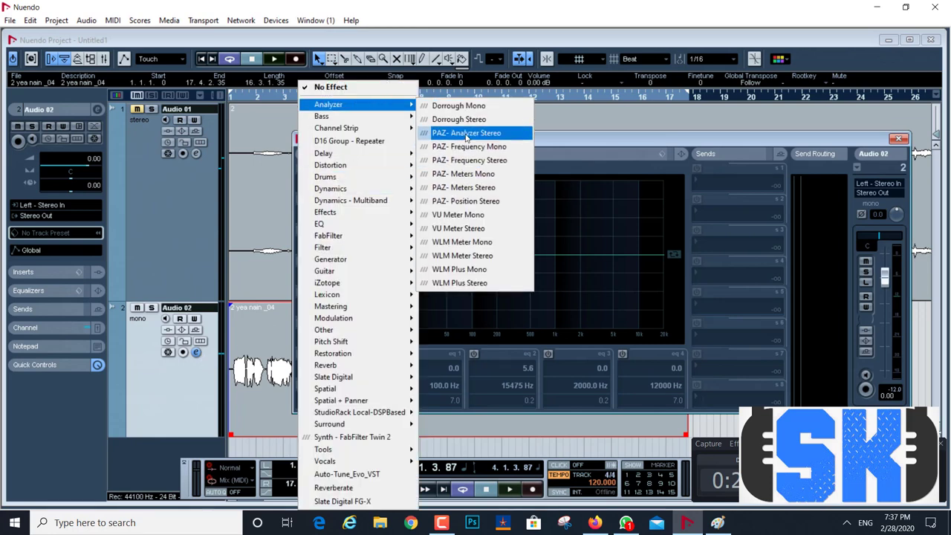
pyautogui.click(467, 134)
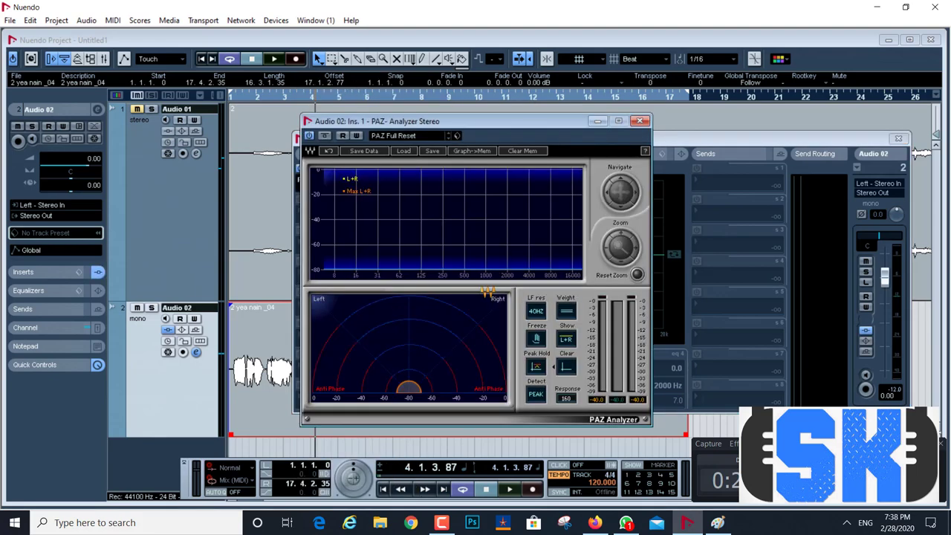
# Play the vocal to view its frequency spectrum in the PAZ Analyzer, stop playback, and return to the project window.
pyautogui.press('space')
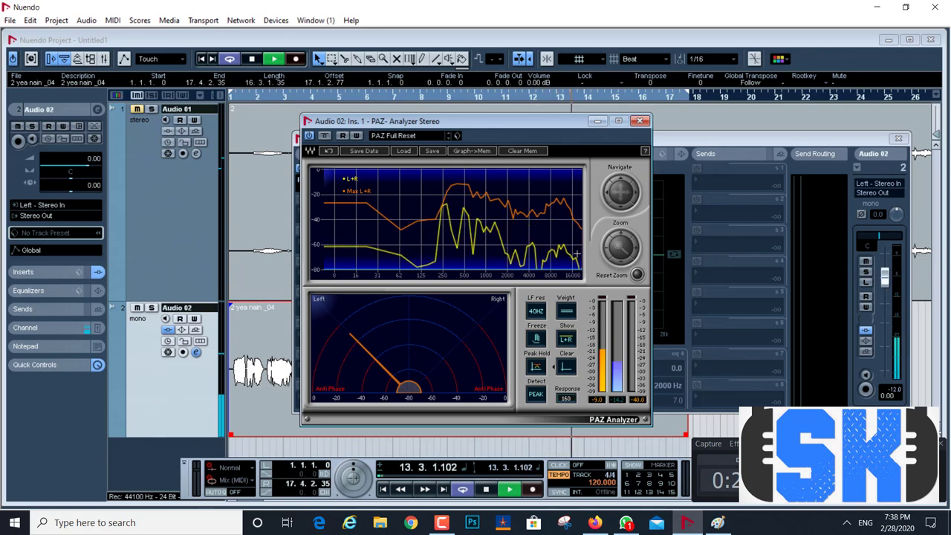
pyautogui.press('space')
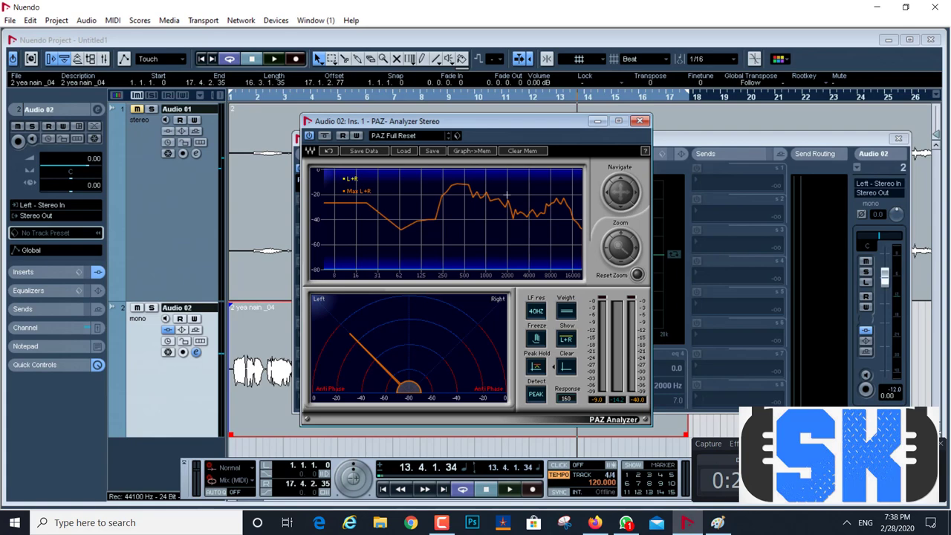
pyautogui.click(181, 410)
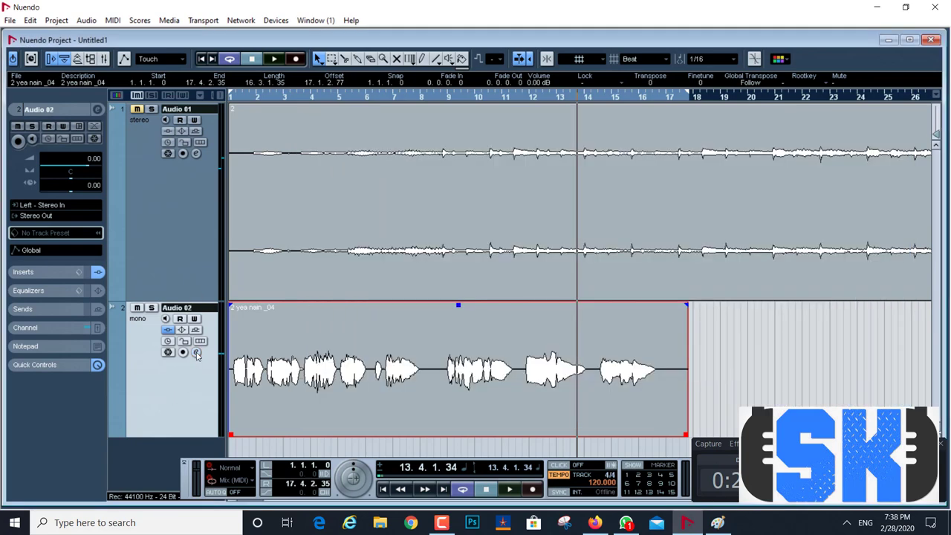
# Reopen the Audio 02 channel settings, enable EQ band 3 as a high-frequency boost, and set it to 7.4 dB at 9921 Hz.
pyautogui.click(196, 353)
pyautogui.moveTo(623, 254); pyautogui.dragTo(652, 232)
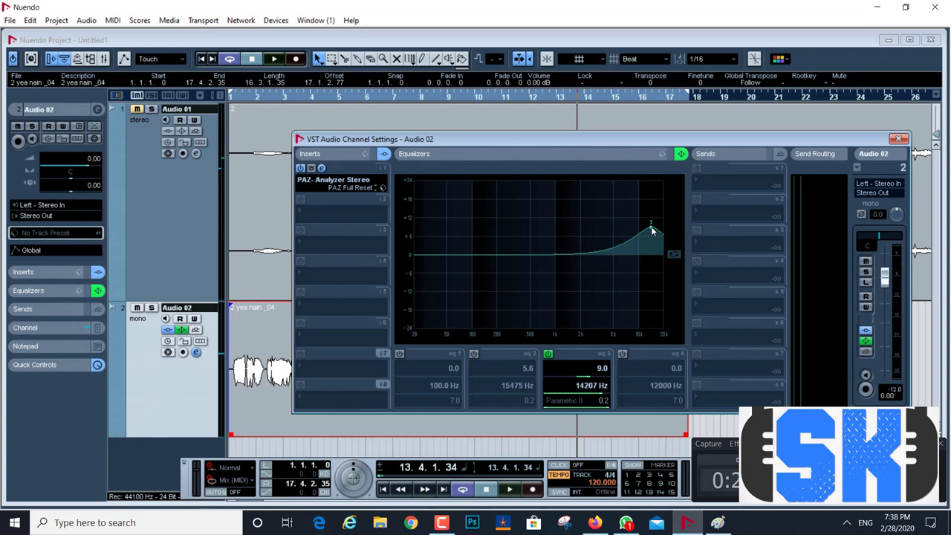
pyautogui.moveTo(652, 231); pyautogui.dragTo(666, 234)
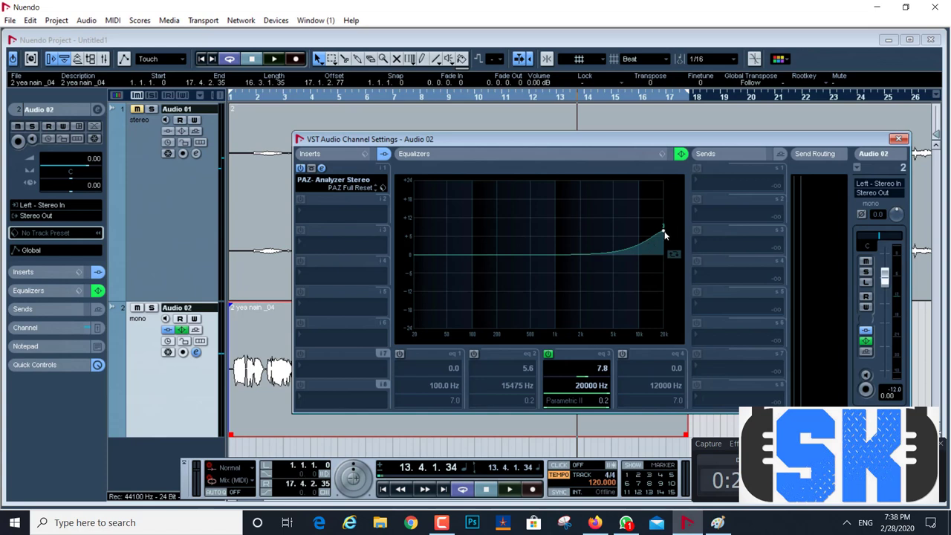
pyautogui.moveTo(663, 231); pyautogui.dragTo(639, 236)
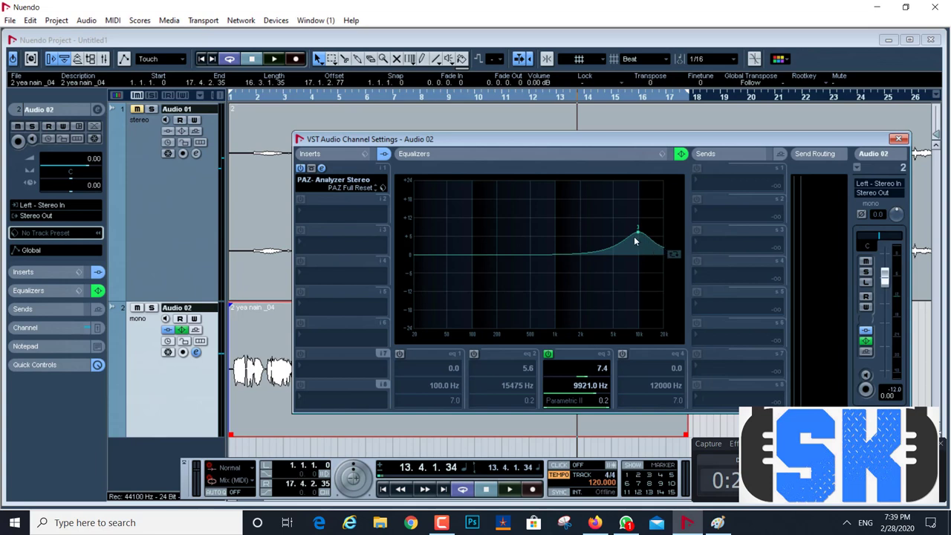
# Add the Equalizers + Curve + Dials view to the channel settings and reposition the window to show it fully.
pyautogui.rightClick(803, 171)
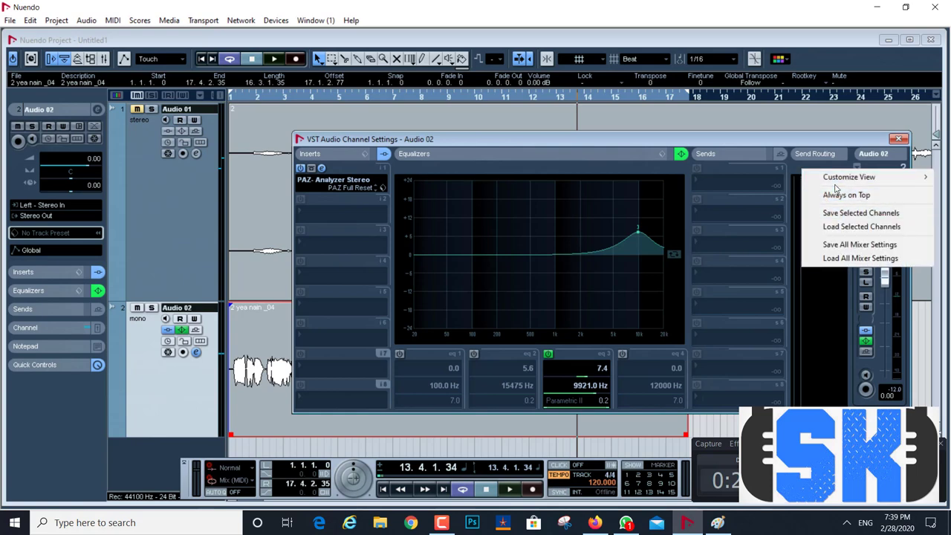
pyautogui.moveTo(840, 178)
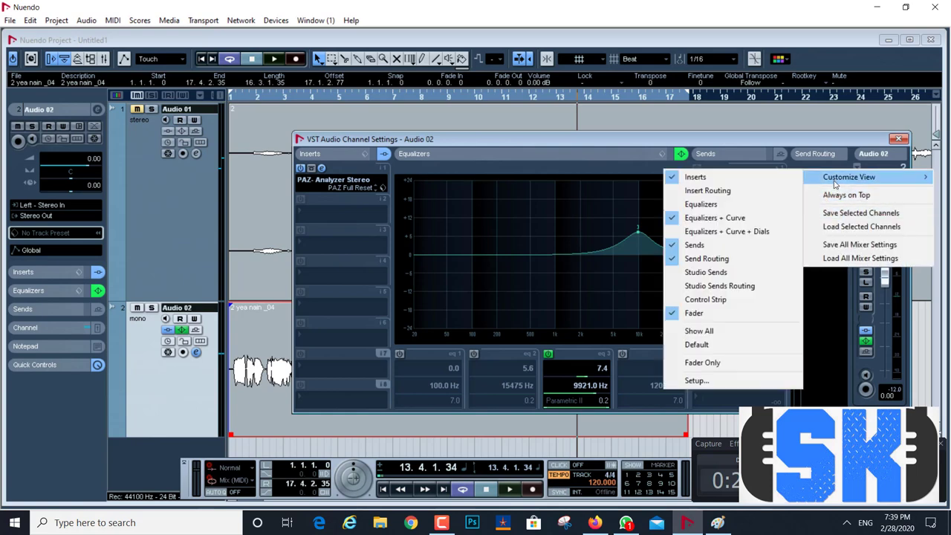
pyautogui.click(720, 232)
pyautogui.moveTo(718, 140); pyautogui.dragTo(451, 146)
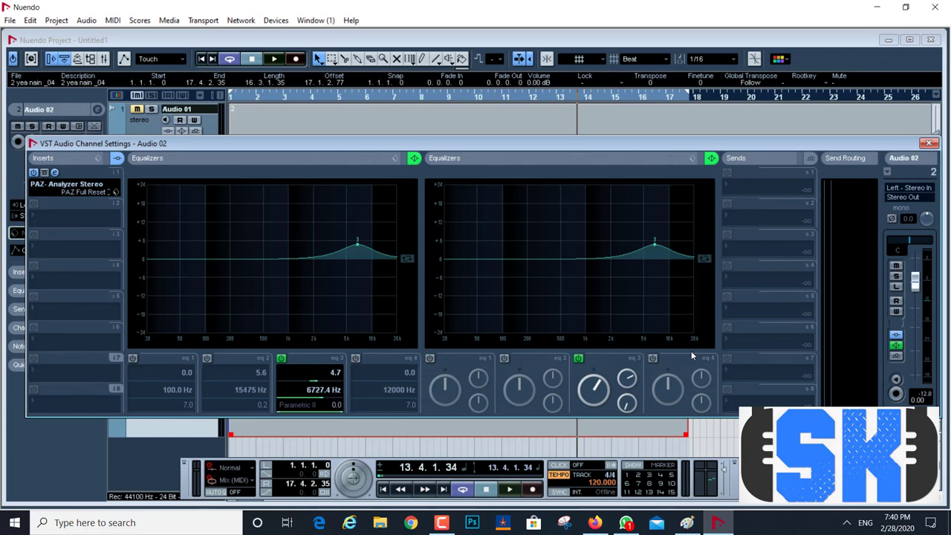
# Set EQ band 3 to 5054.6 Hz with a Q of 12.0, and move its peak to 8.8 dB at 1003.0 Hz.
pyautogui.click(442, 523)
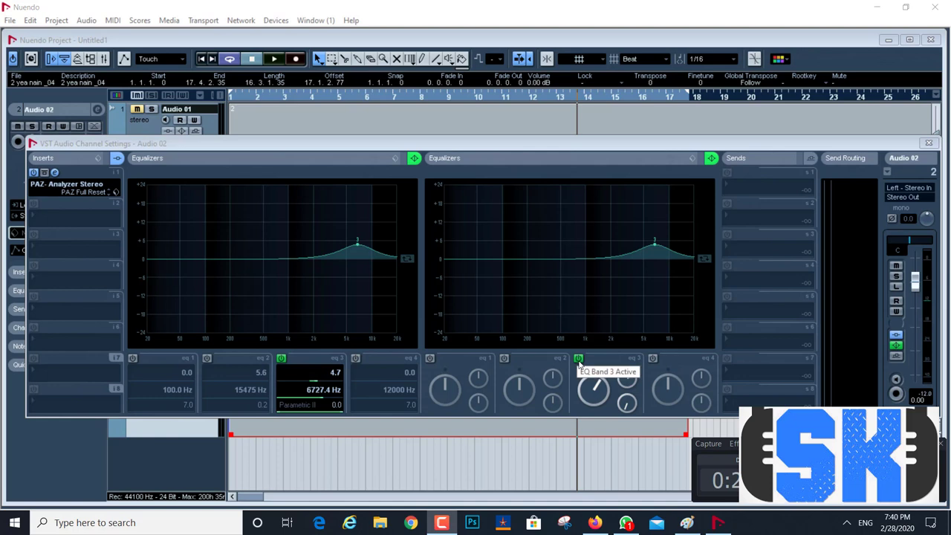
pyautogui.click(602, 387)
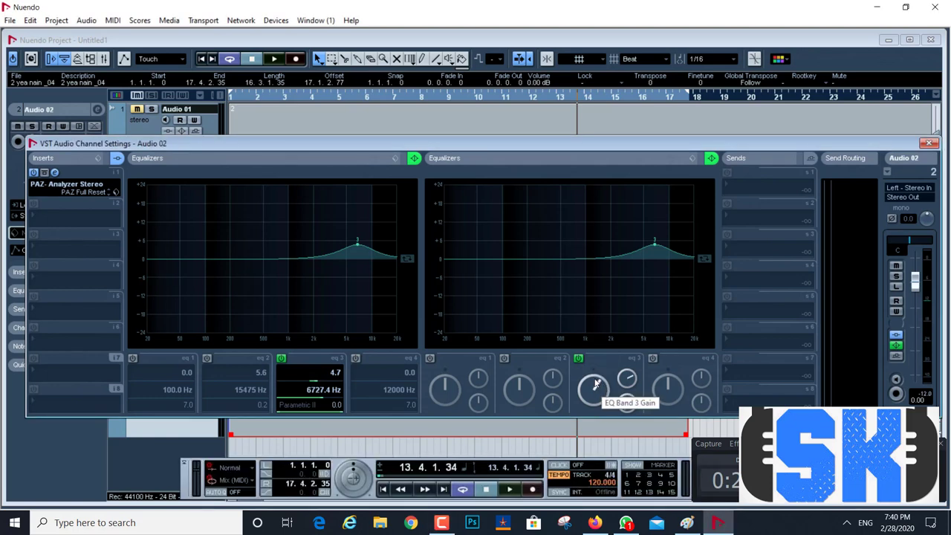
pyautogui.moveTo(596, 385); pyautogui.dragTo(632, 379)
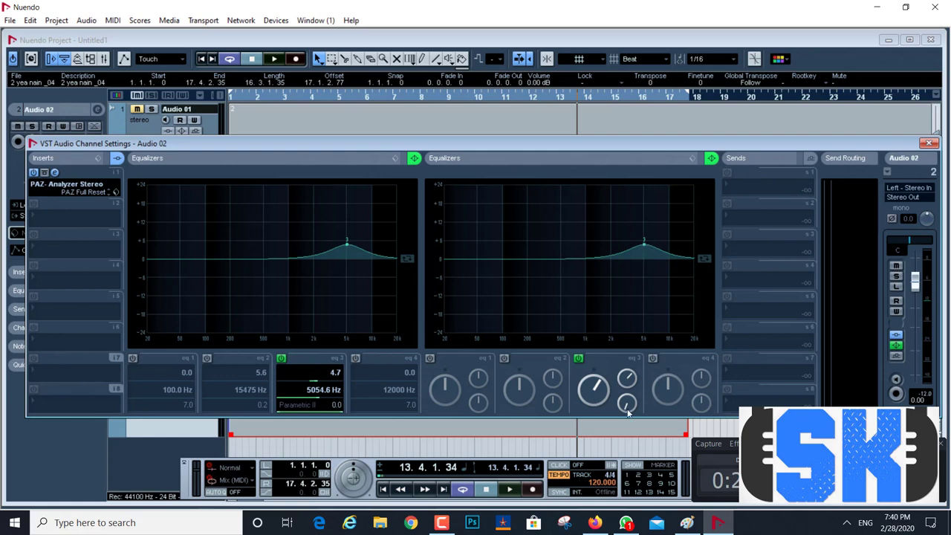
pyautogui.moveTo(628, 413)
pyautogui.mouseDown()
pyautogui.moveTo(638, 396)
pyautogui.moveTo(643, 406)
pyautogui.mouseUp()
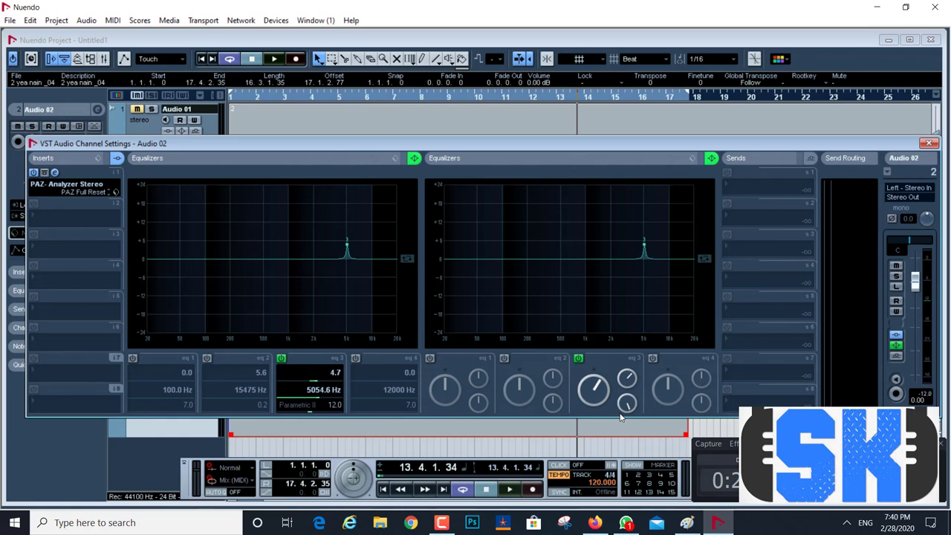
pyautogui.moveTo(644, 247); pyautogui.dragTo(586, 235)
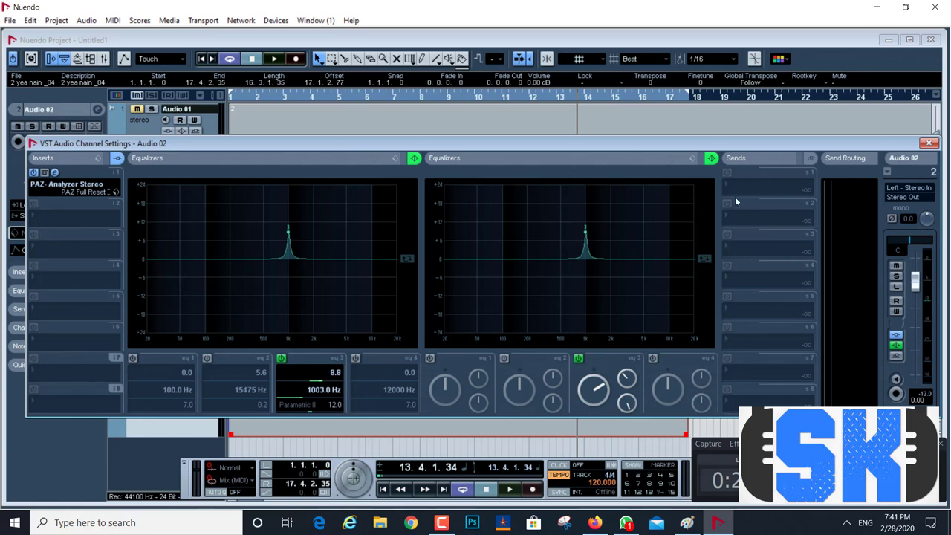
# Remove the Equalizers + Curve + Dials view from the Audio 02 channel settings and move the window clear of the track controls.
pyautogui.rightClick(823, 180)
pyautogui.moveTo(862, 183)
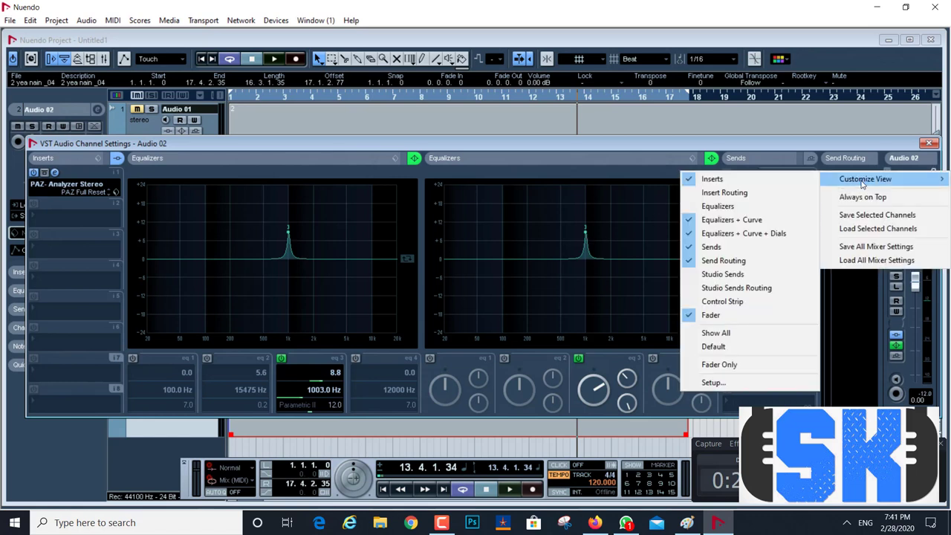
pyautogui.click(746, 238)
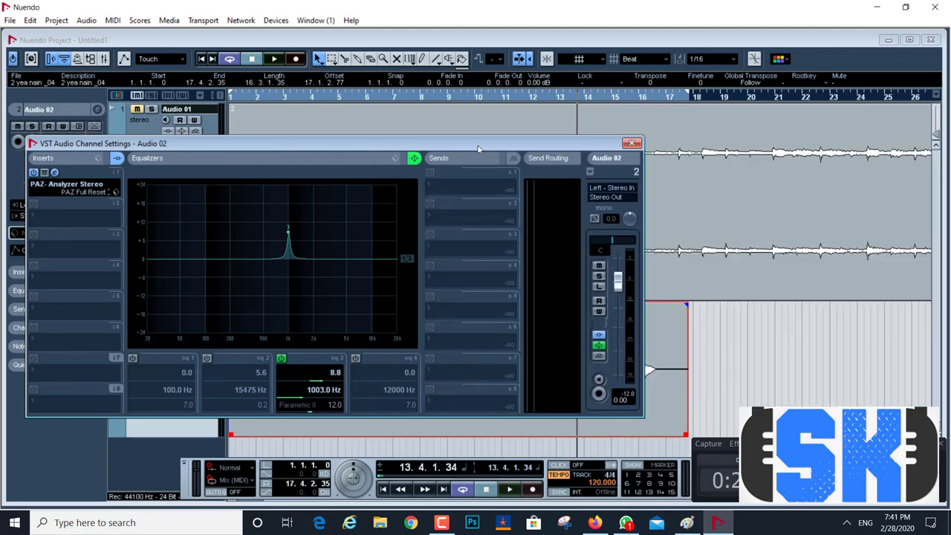
pyautogui.moveTo(481, 143); pyautogui.dragTo(696, 128)
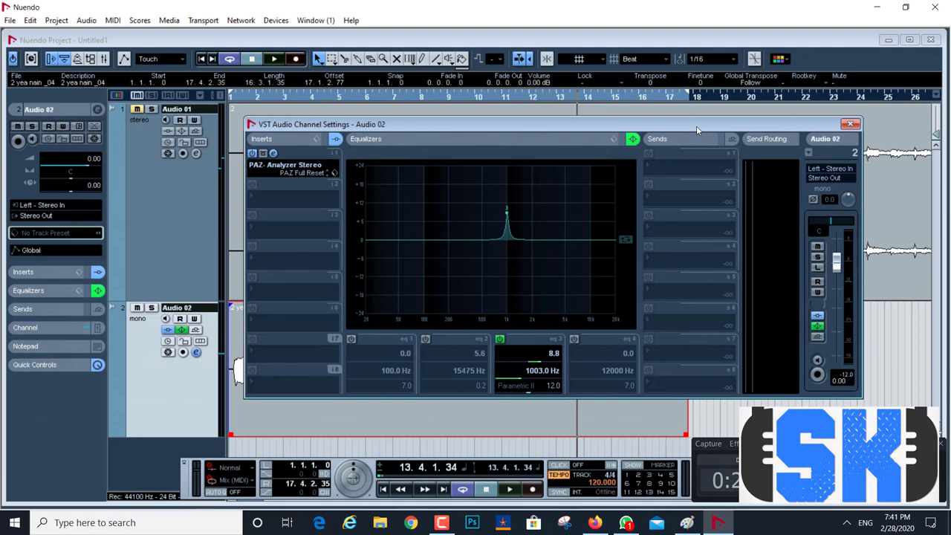
# Open the PAZ Analyzer insert on Audio 02 to review its spectrum display and preset list, and close it together with the channel settings.
pyautogui.click(273, 153)
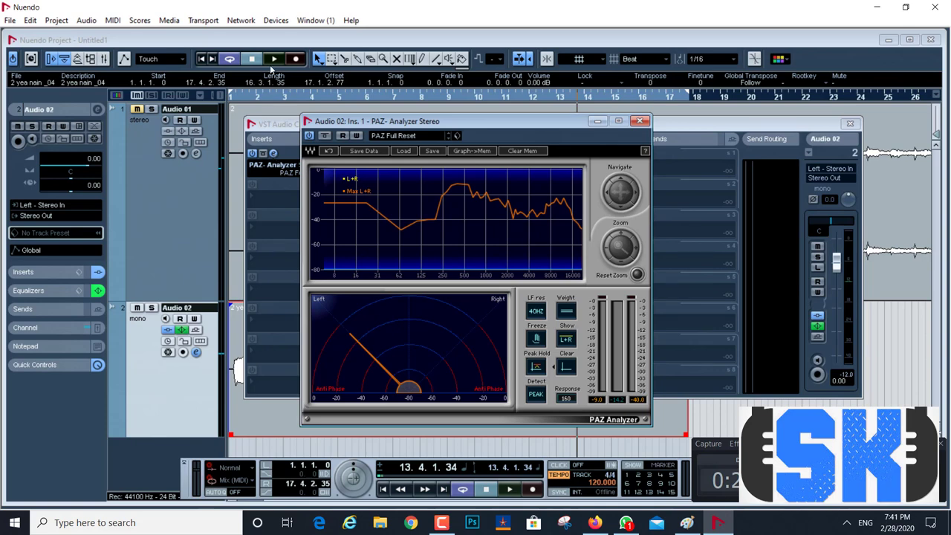
pyautogui.click(407, 137)
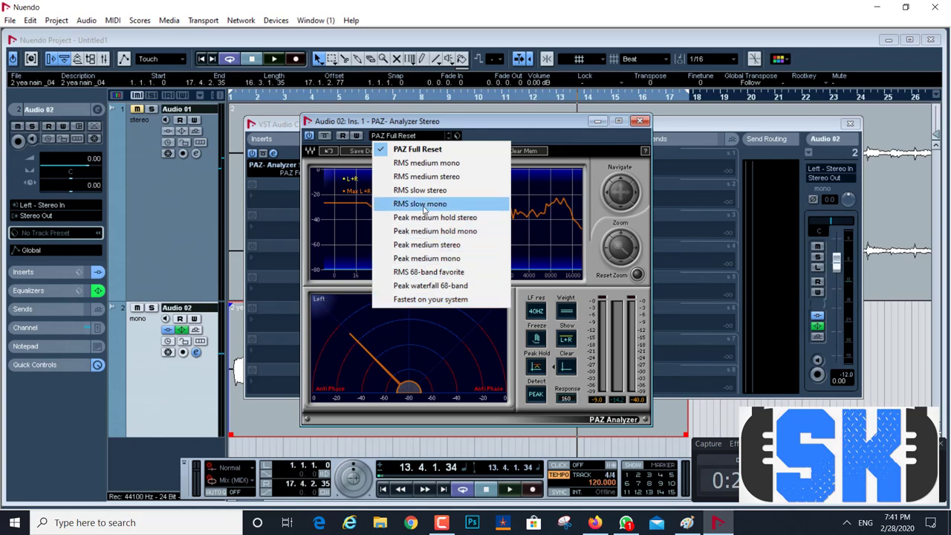
pyautogui.click(640, 121)
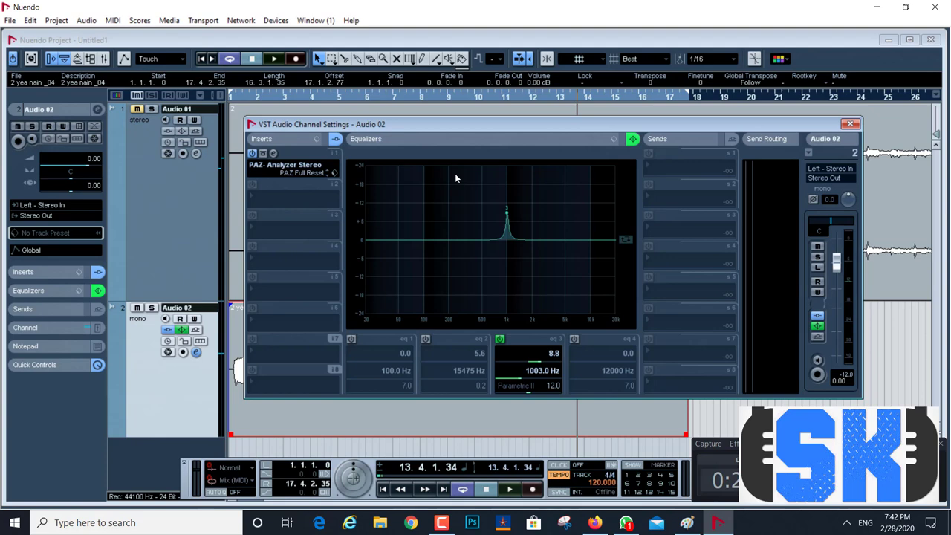
pyautogui.click(851, 124)
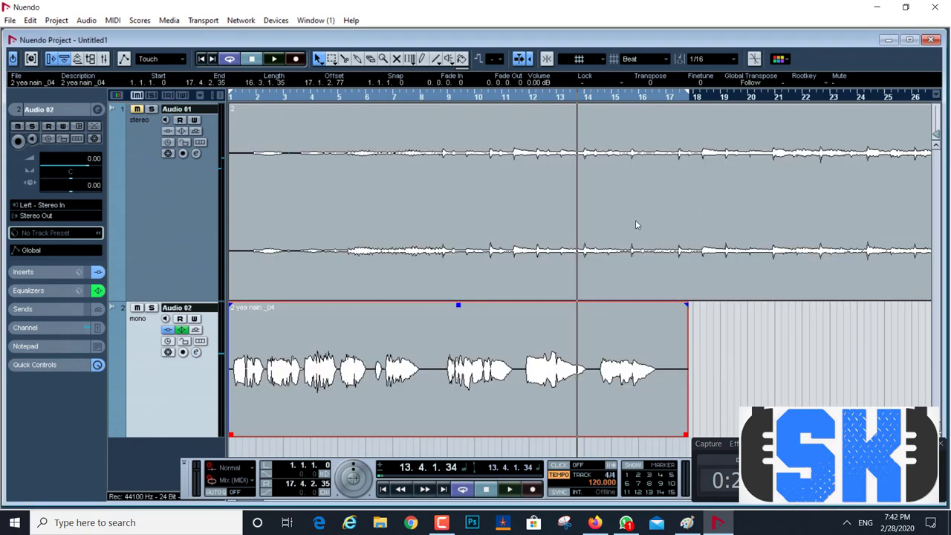